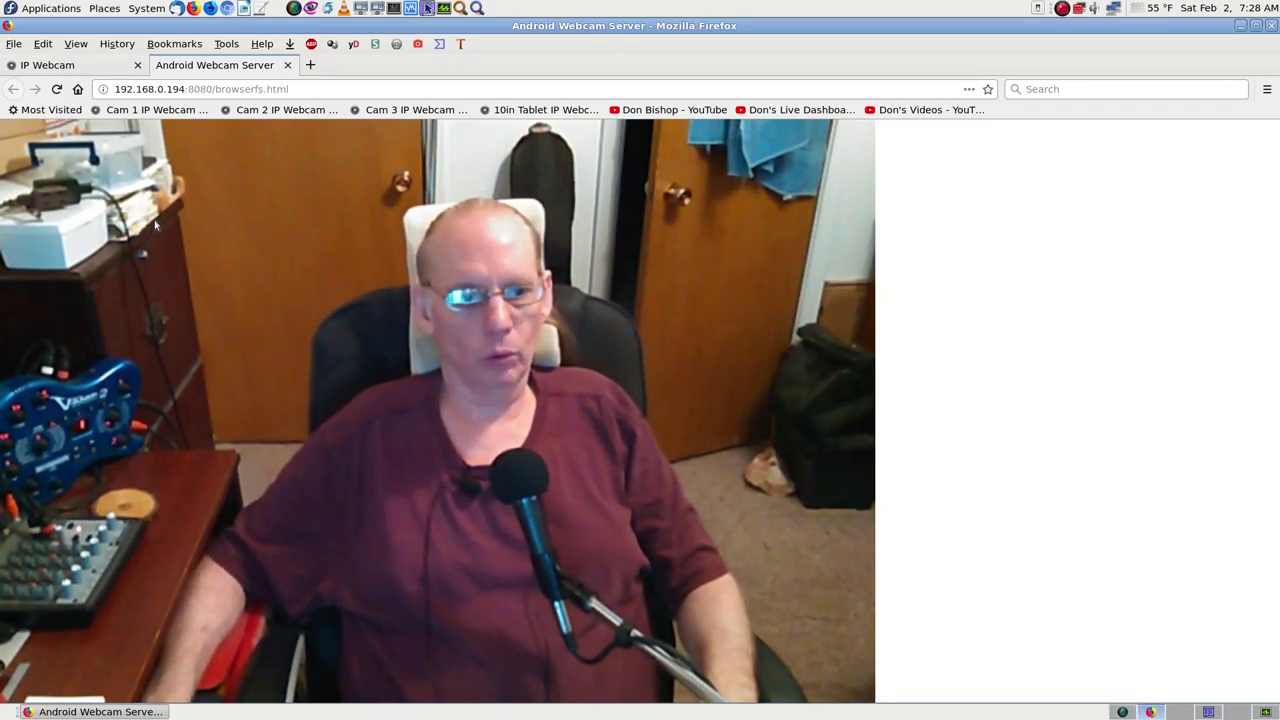
Close the full-size webcam tab and start SimpleScreenRecorder's live preview
{"action": "left_click", "coordinate": [287, 65]}
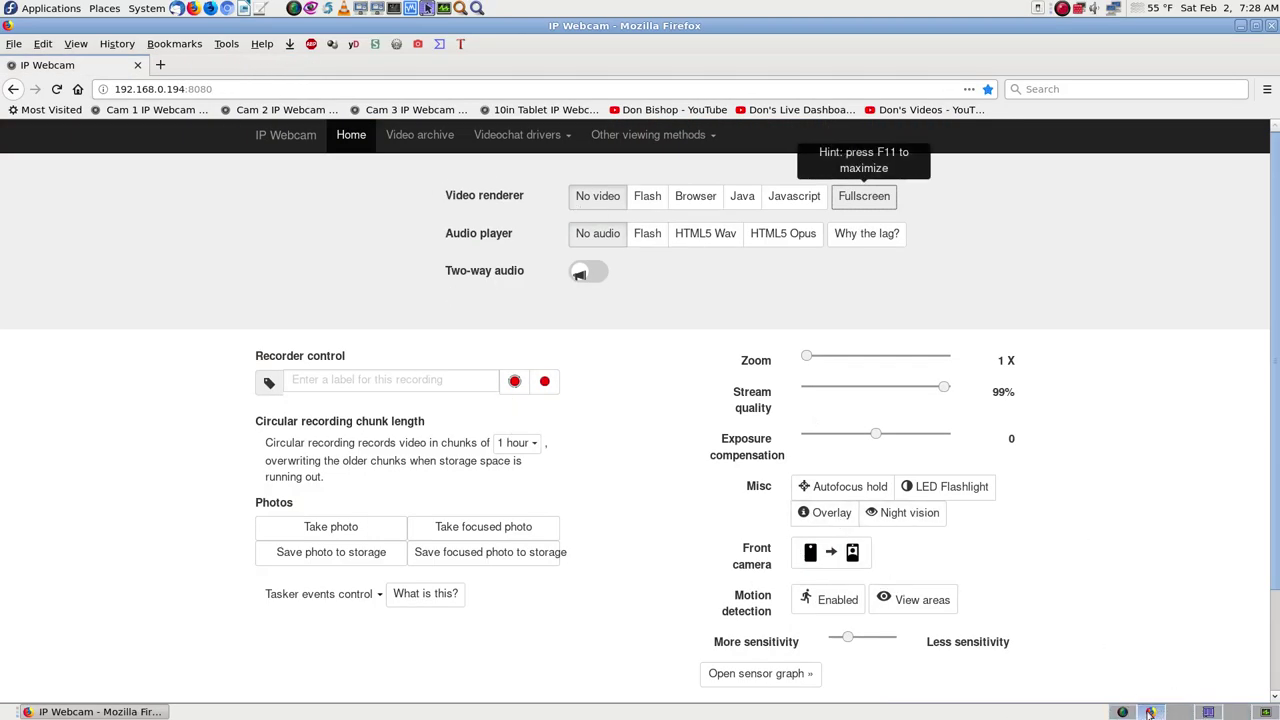
{"action": "left_click", "coordinate": [1145, 712]}
{"action": "left_click", "coordinate": [734, 570]}
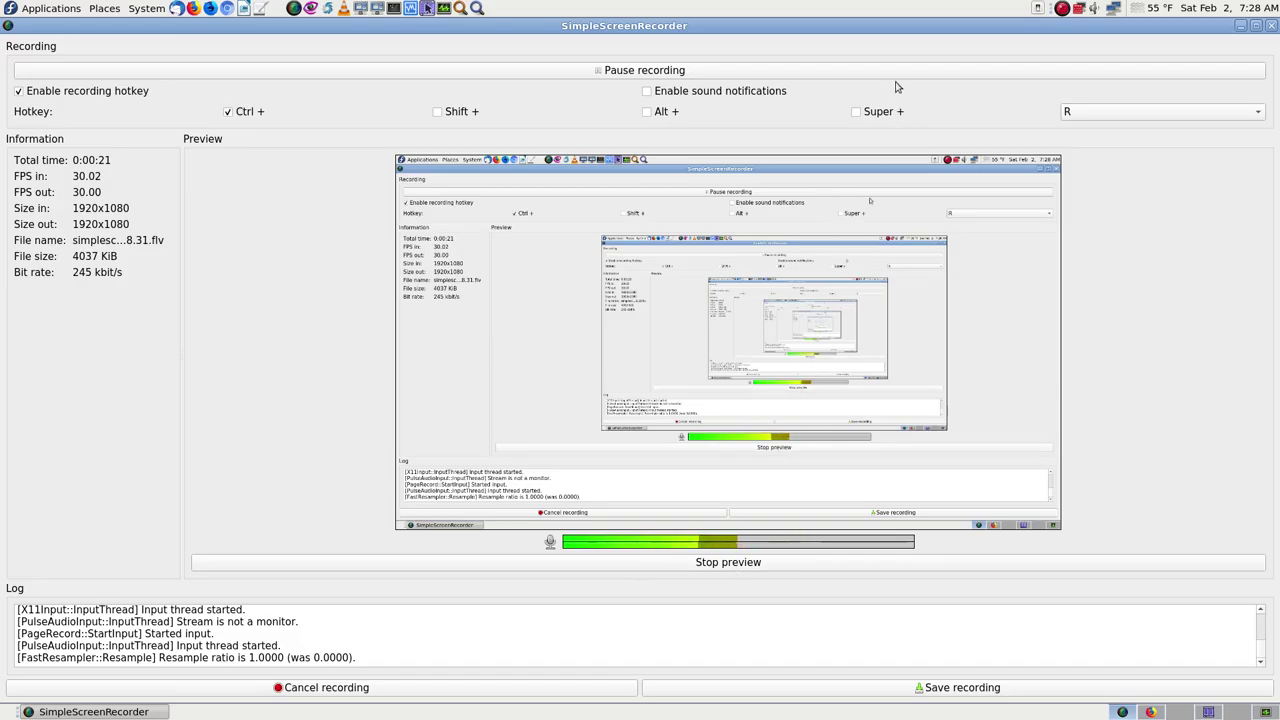
Stop SimpleScreenRecorder's preview and hide it to reveal the IP Webcam page
{"action": "left_click", "coordinate": [760, 562]}
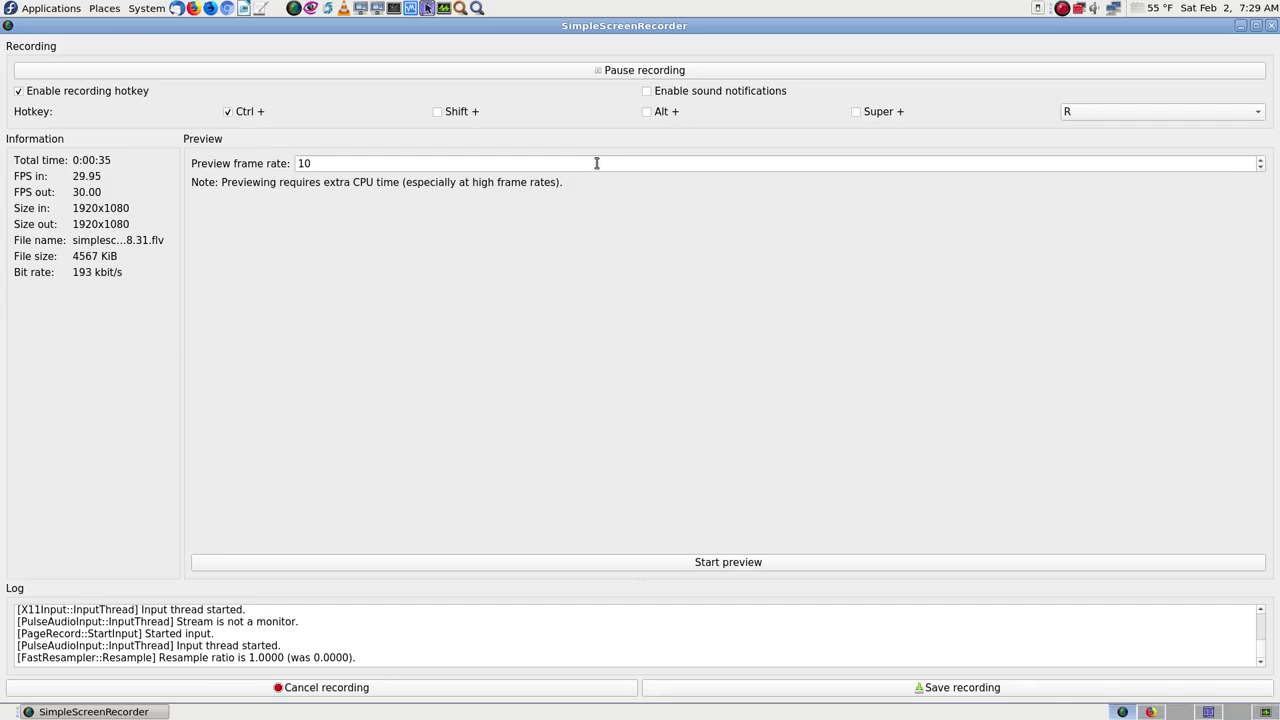
{"action": "left_click", "coordinate": [1152, 713]}
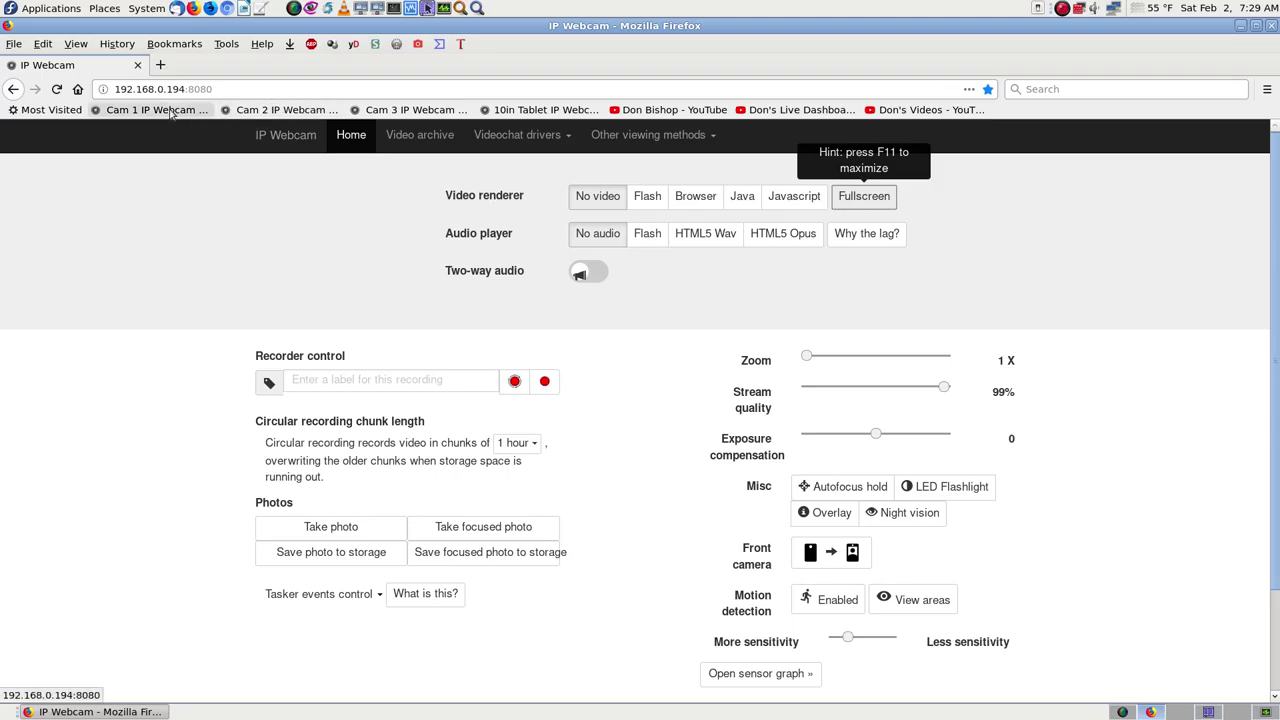
View the Cam 1 and Cam 2 live feeds full-size, then close Firefox
{"action": "left_click", "coordinate": [170, 113]}
{"action": "left_click", "coordinate": [695, 196]}
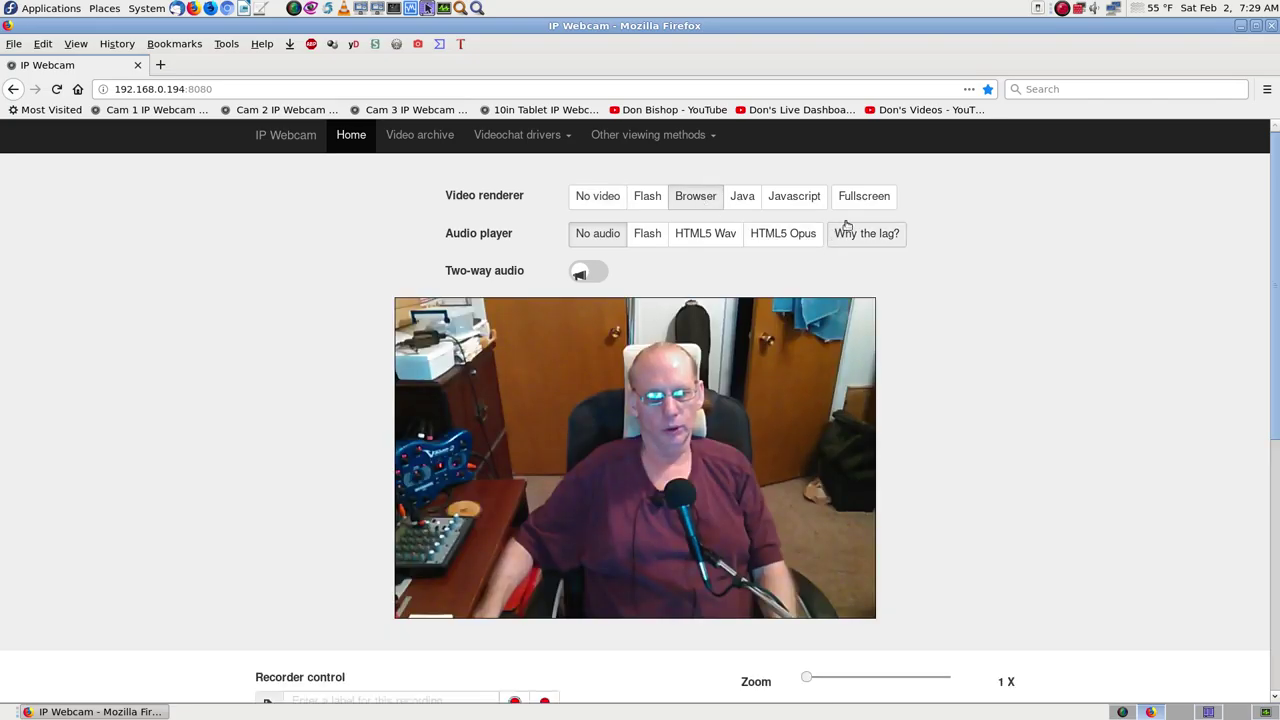
{"action": "left_click", "coordinate": [876, 198]}
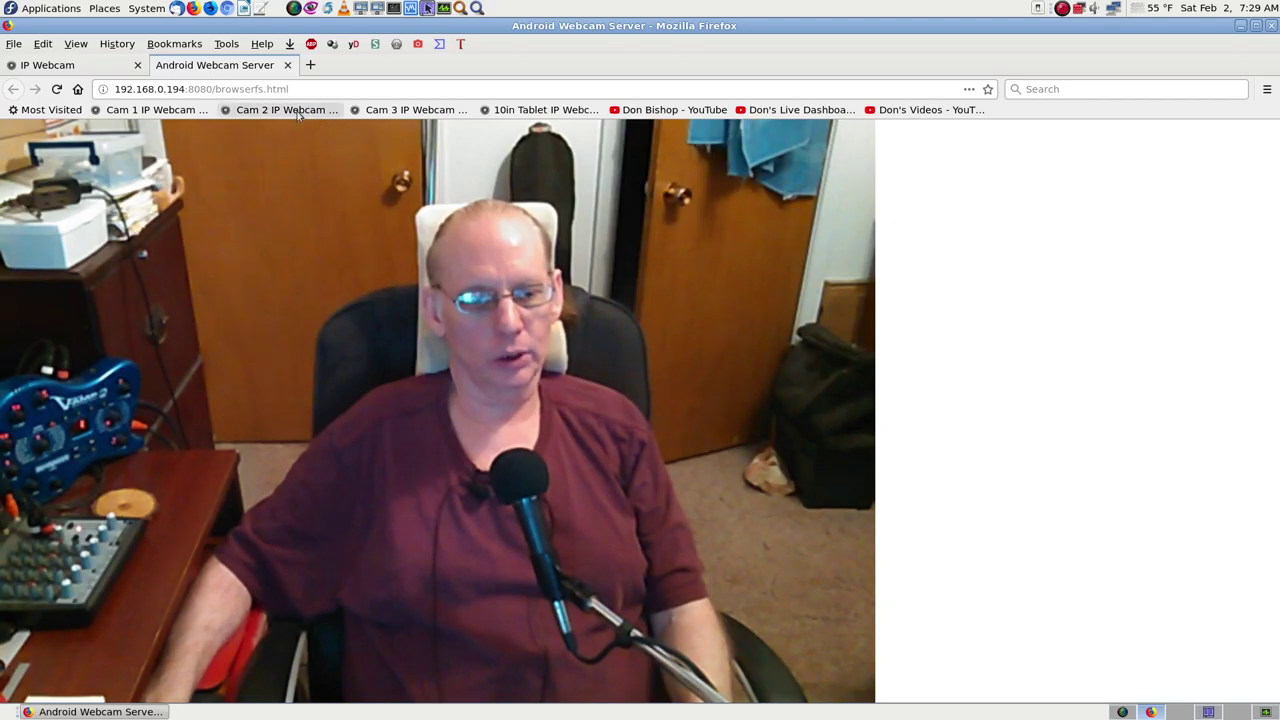
{"action": "left_click", "coordinate": [285, 110]}
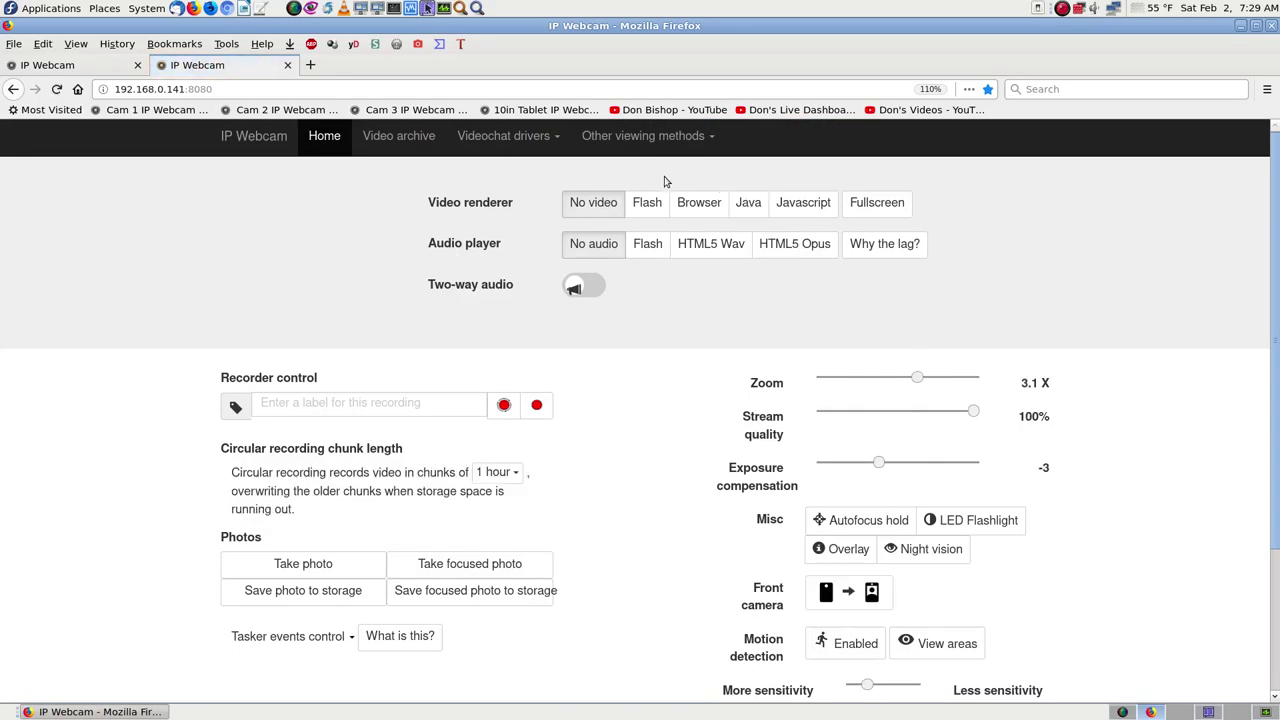
{"action": "left_click", "coordinate": [700, 204]}
{"action": "left_click", "coordinate": [883, 205]}
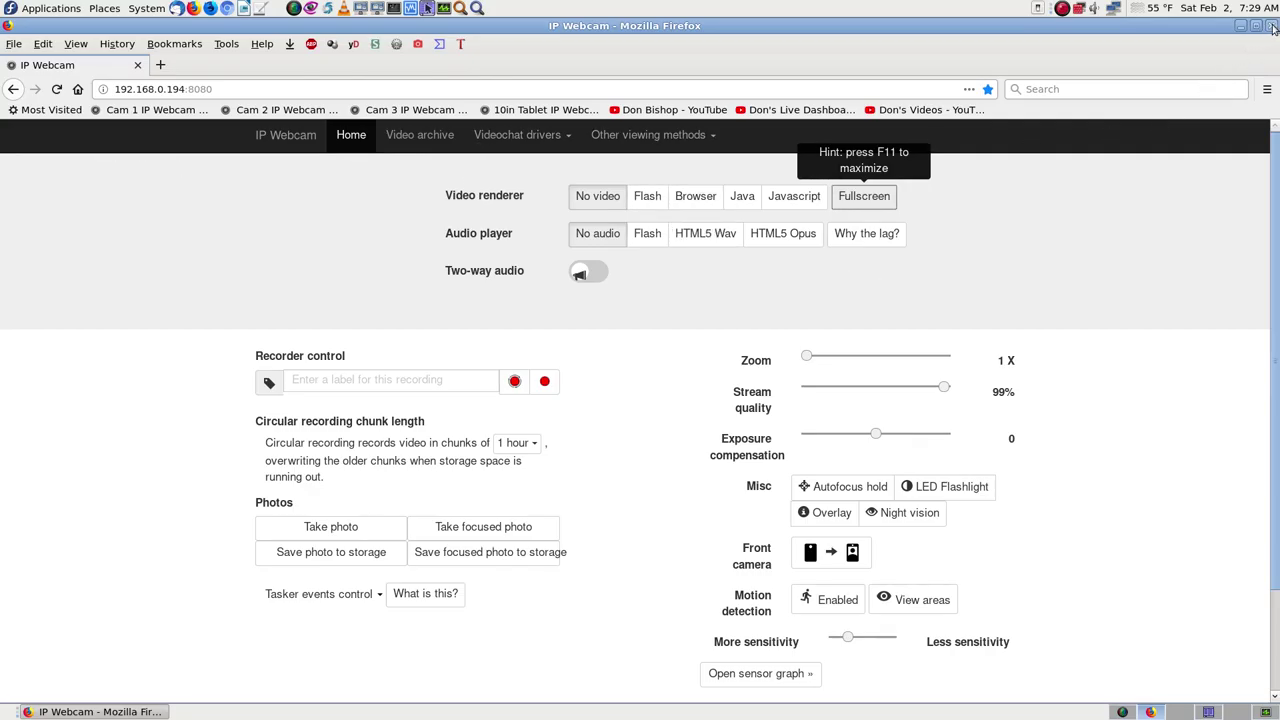
{"action": "left_click", "coordinate": [1271, 26]}
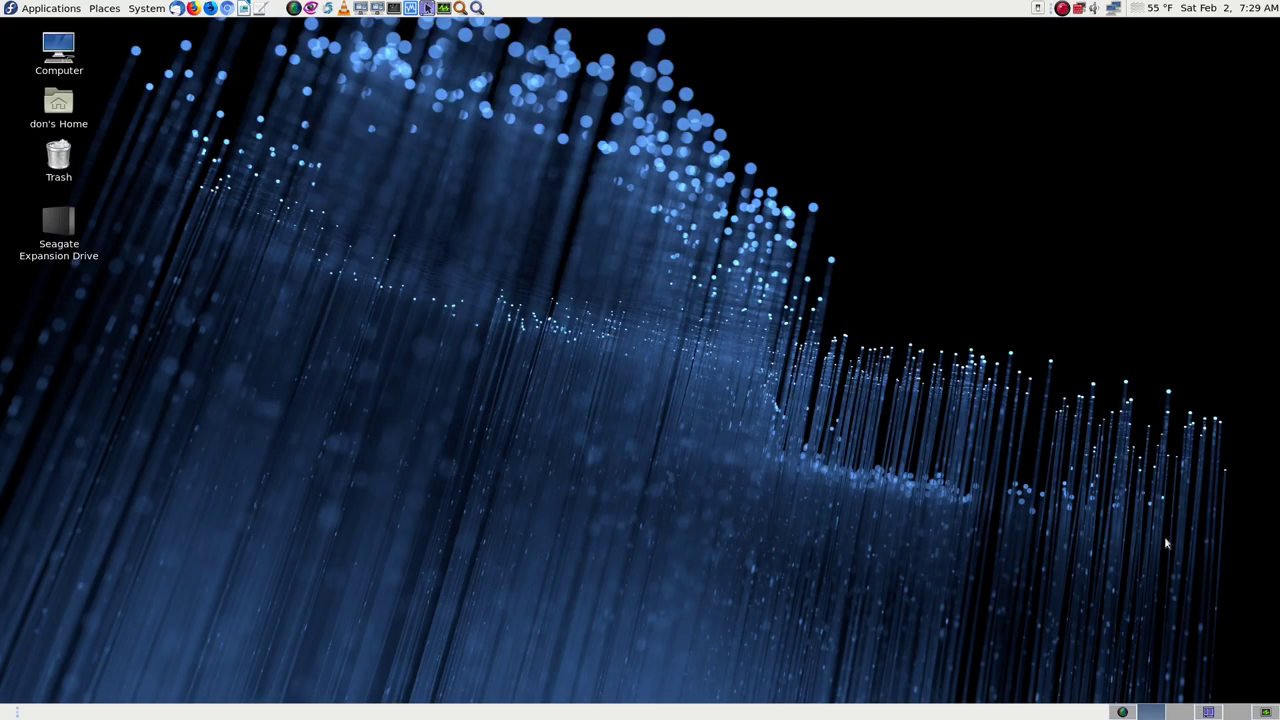
Switch to workspace 4, where Krusader shows the Simple-Screen-Recorder videos folder
{"action": "left_click", "coordinate": [1210, 712]}
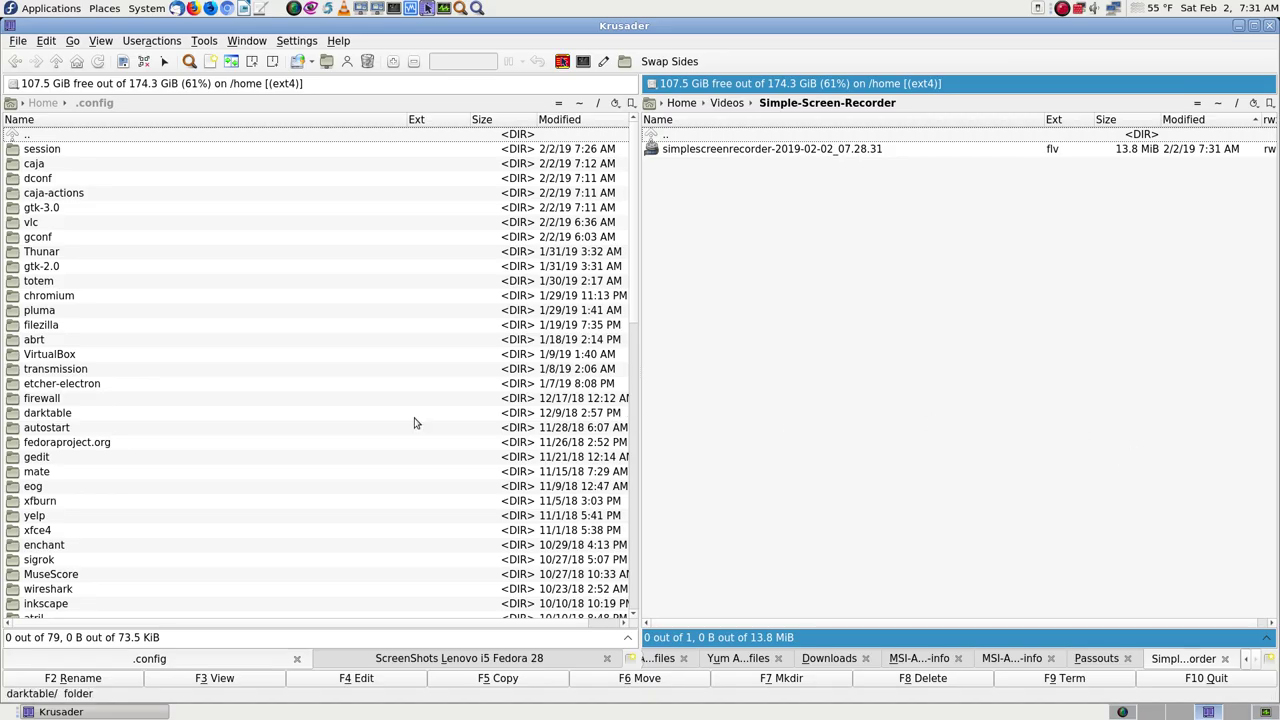
Quick-search the .config folders for obs, find no match, then switch to empty workspace 5
{"action": "left_click", "coordinate": [71, 145]}
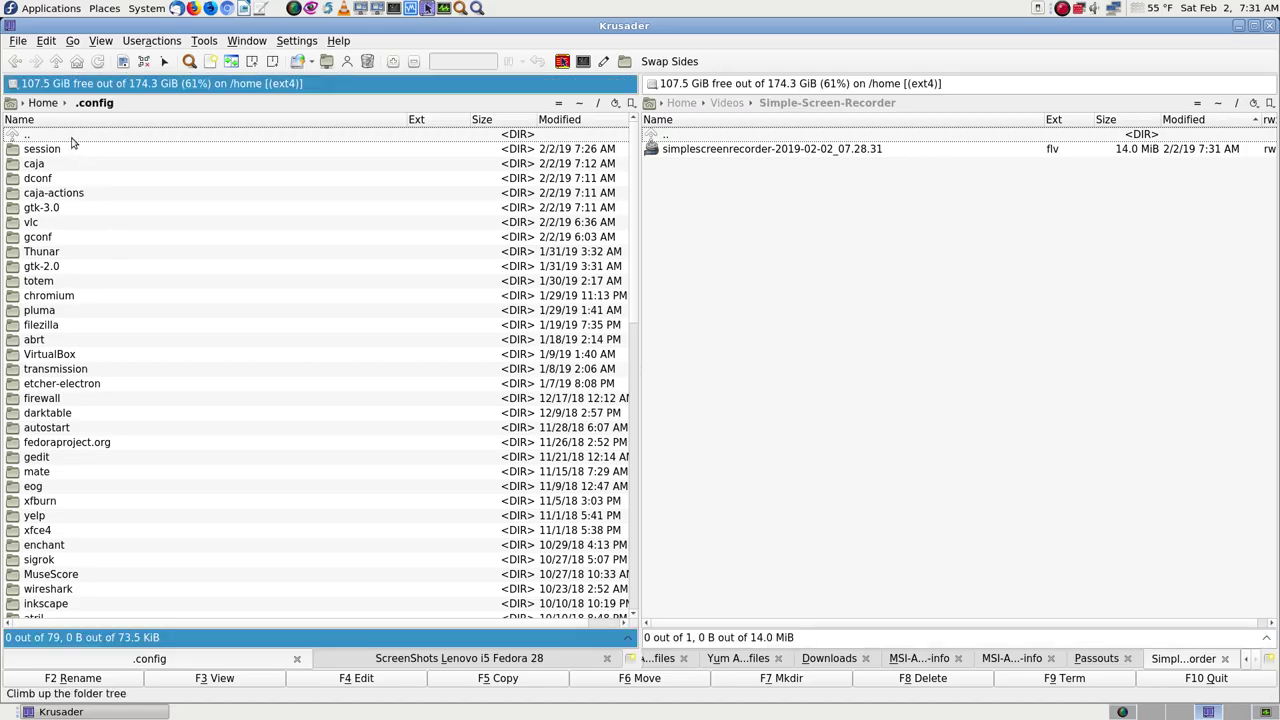
{"action": "left_click", "coordinate": [71, 145]}
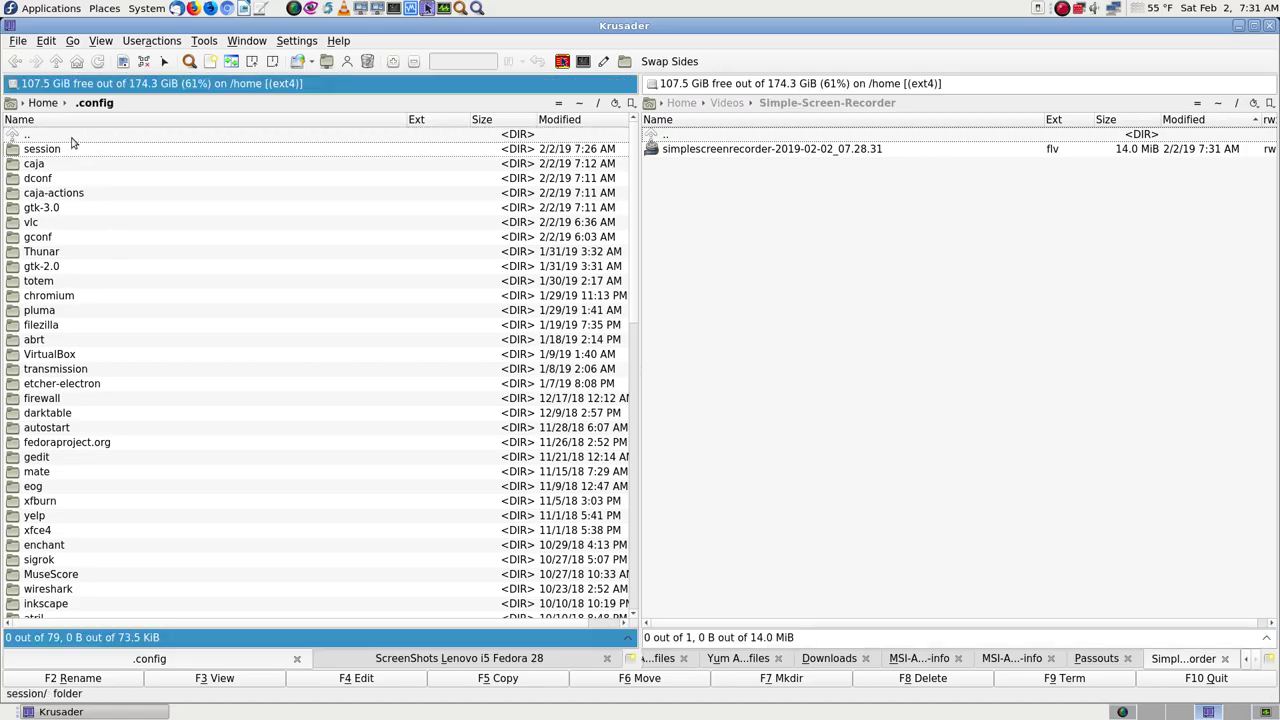
{"action": "key", "text": "Down"}
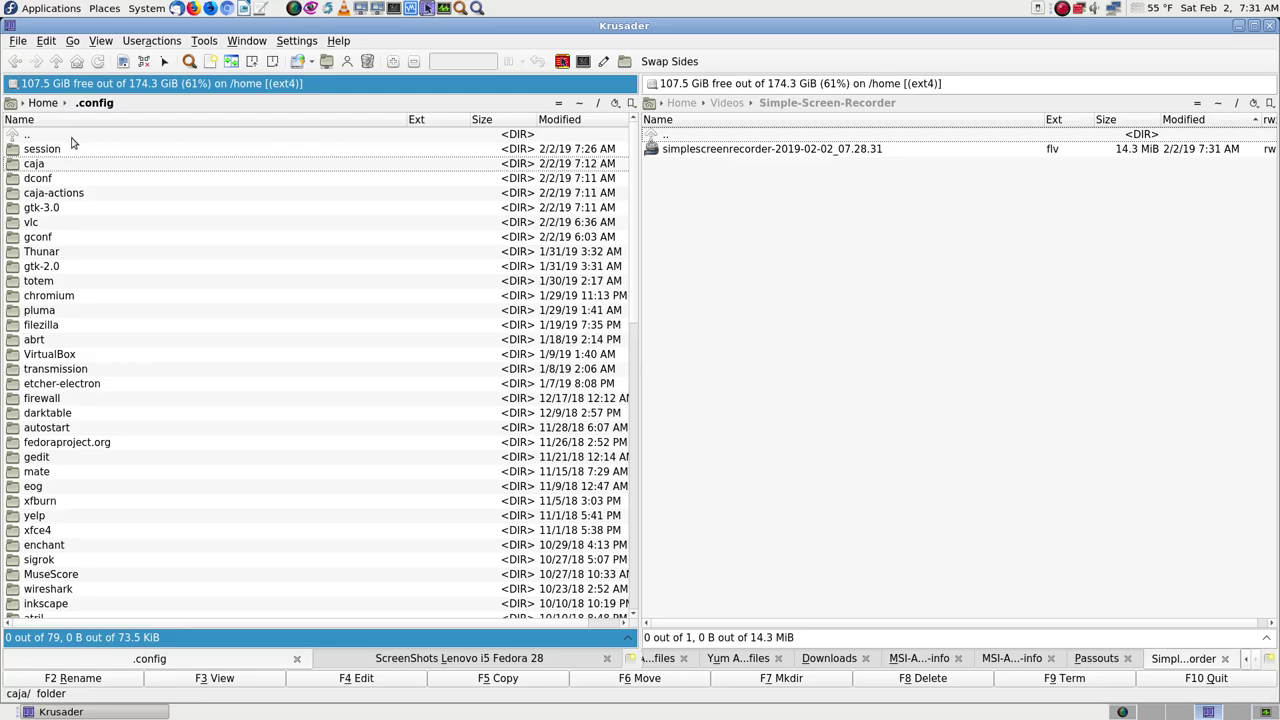
{"action": "key", "text": "Down"}
{"action": "key", "text": "Down"}
{"action": "key", "text": "Down"}
{"action": "key", "text": "Down"}
{"action": "key", "text": "Down"}
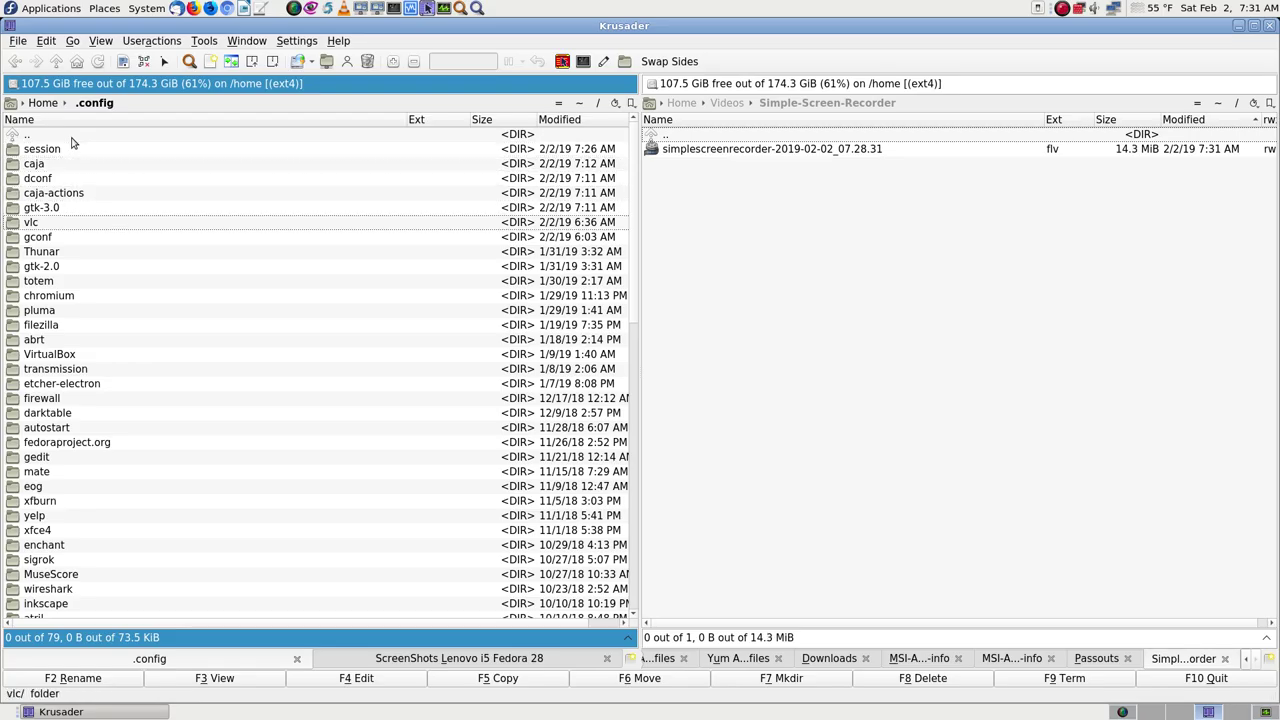
{"action": "key", "text": "Down"}
{"action": "key", "text": "Up"}
{"action": "key", "text": "Up"}
{"action": "key", "text": "Up"}
{"action": "key", "text": "Up"}
{"action": "key", "text": "Up"}
{"action": "key", "text": "Up"}
{"action": "key", "text": "Up"}
{"action": "key", "text": "Up"}
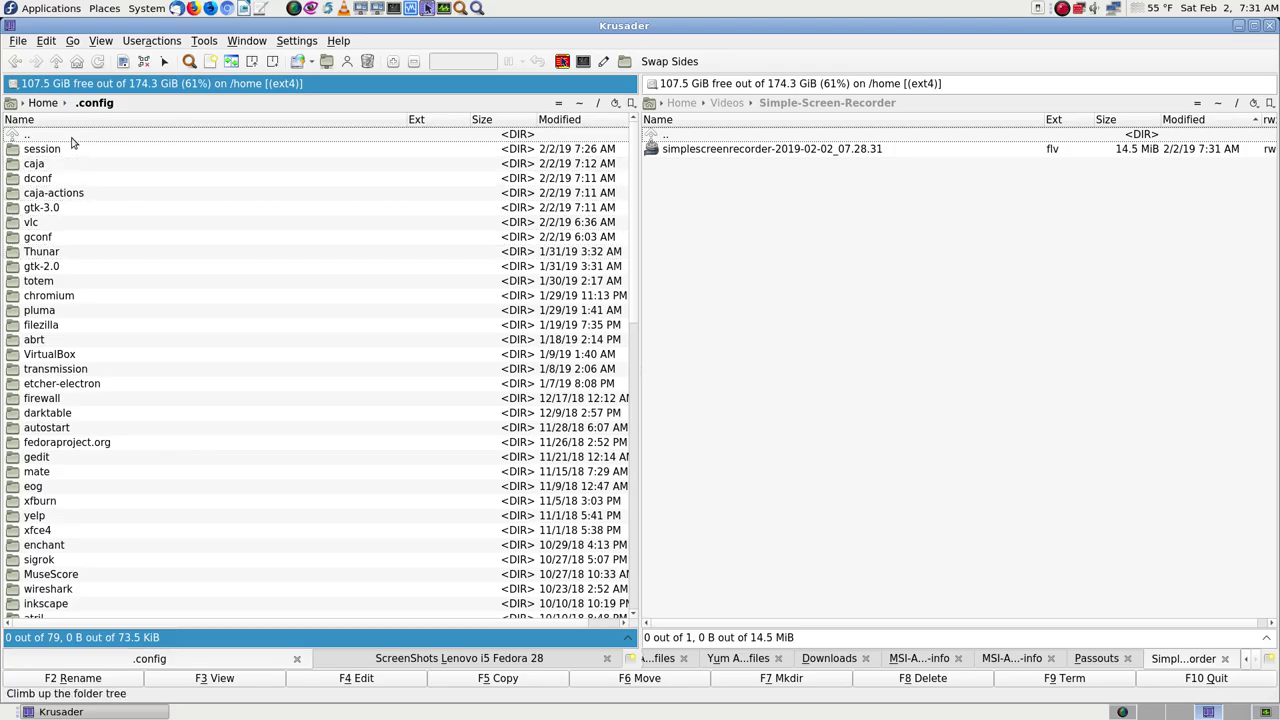
{"action": "type", "text": "obs"}
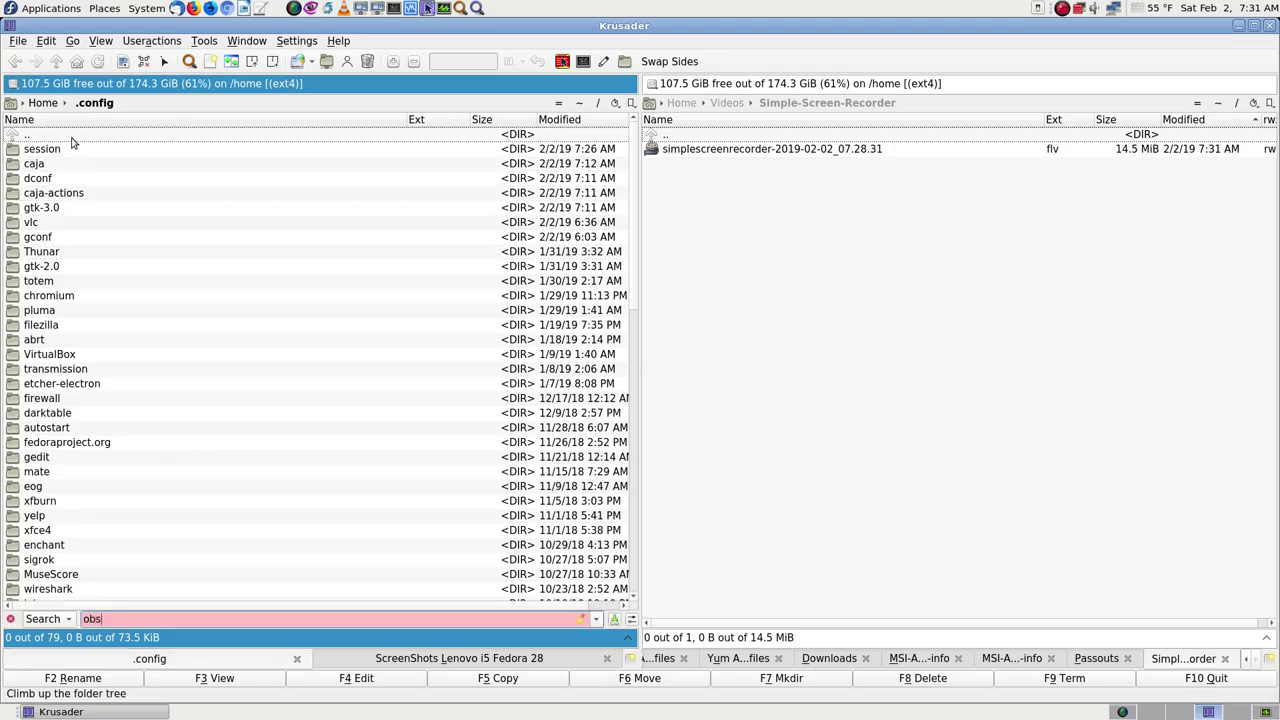
{"action": "key", "text": "BackSpace"}
{"action": "key", "text": "BackSpace"}
{"action": "key", "text": "BackSpace"}
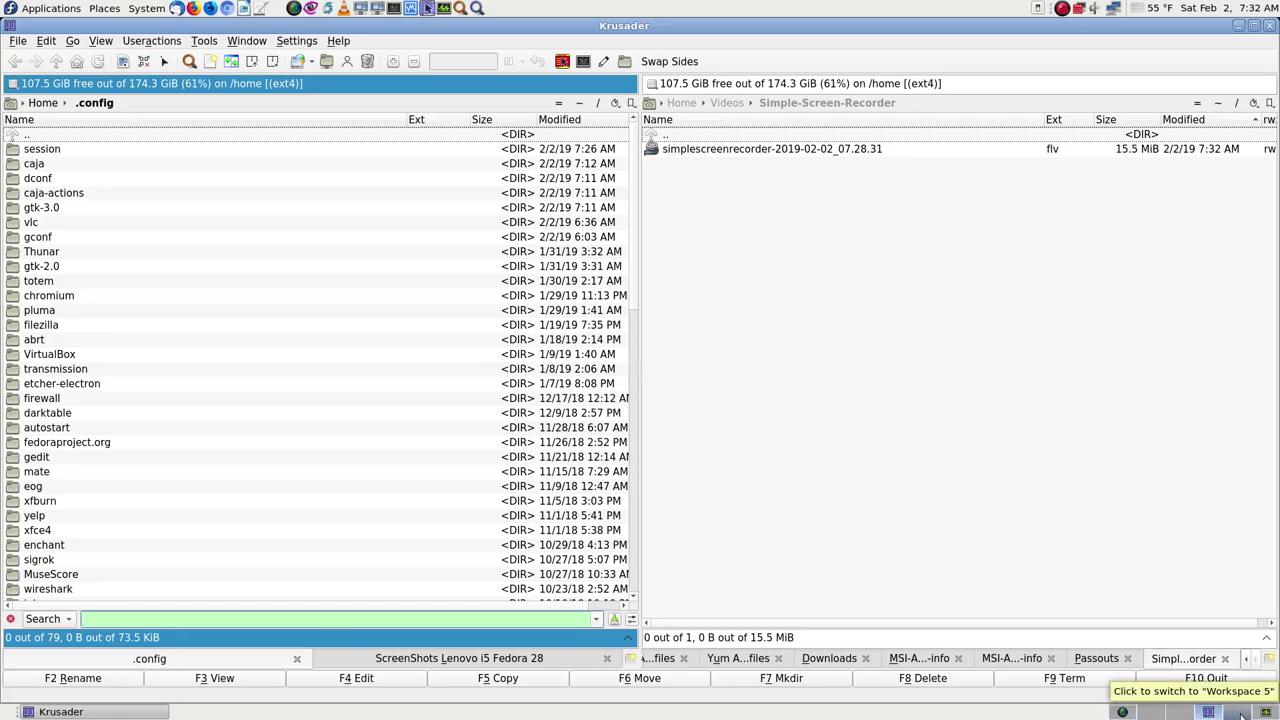
{"action": "left_click", "coordinate": [1241, 714]}
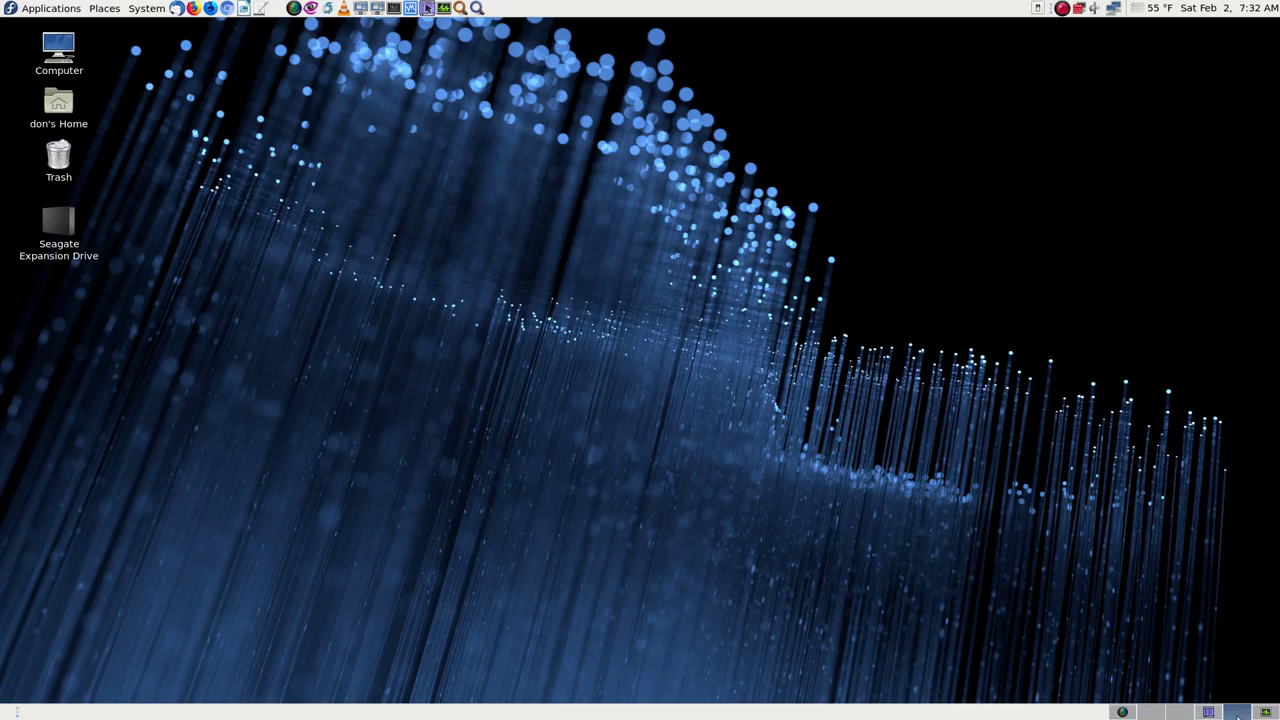
{"action": "left_click", "coordinate": [1152, 714]}
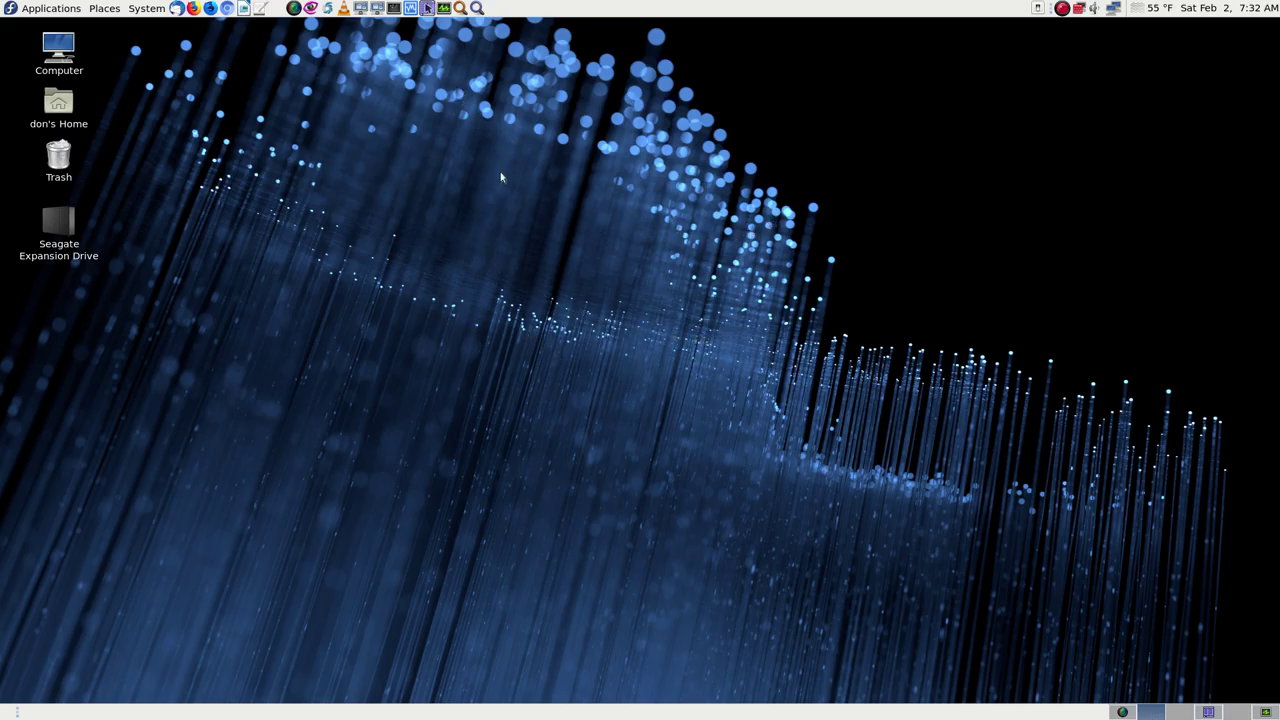
{"action": "left_click", "coordinate": [193, 8]}
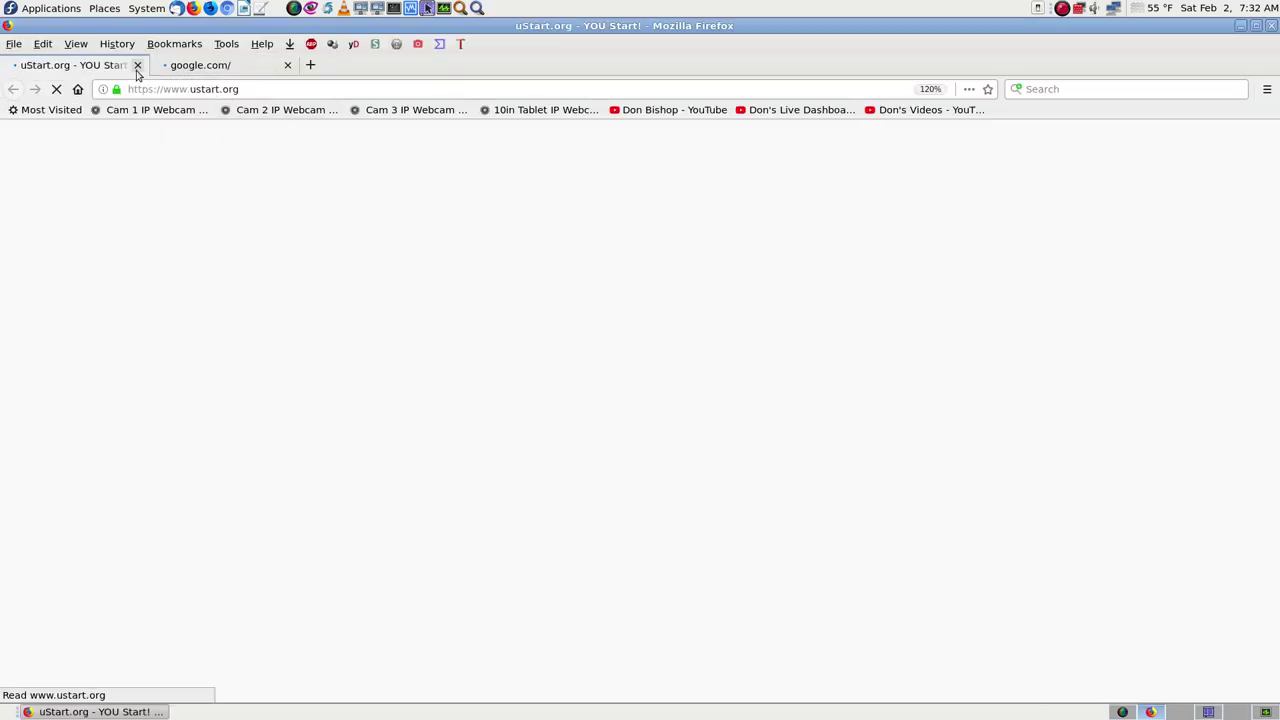
Close the uStart tab, leaving only Google open, and open the bookmarks Library
{"action": "left_click", "coordinate": [137, 65]}
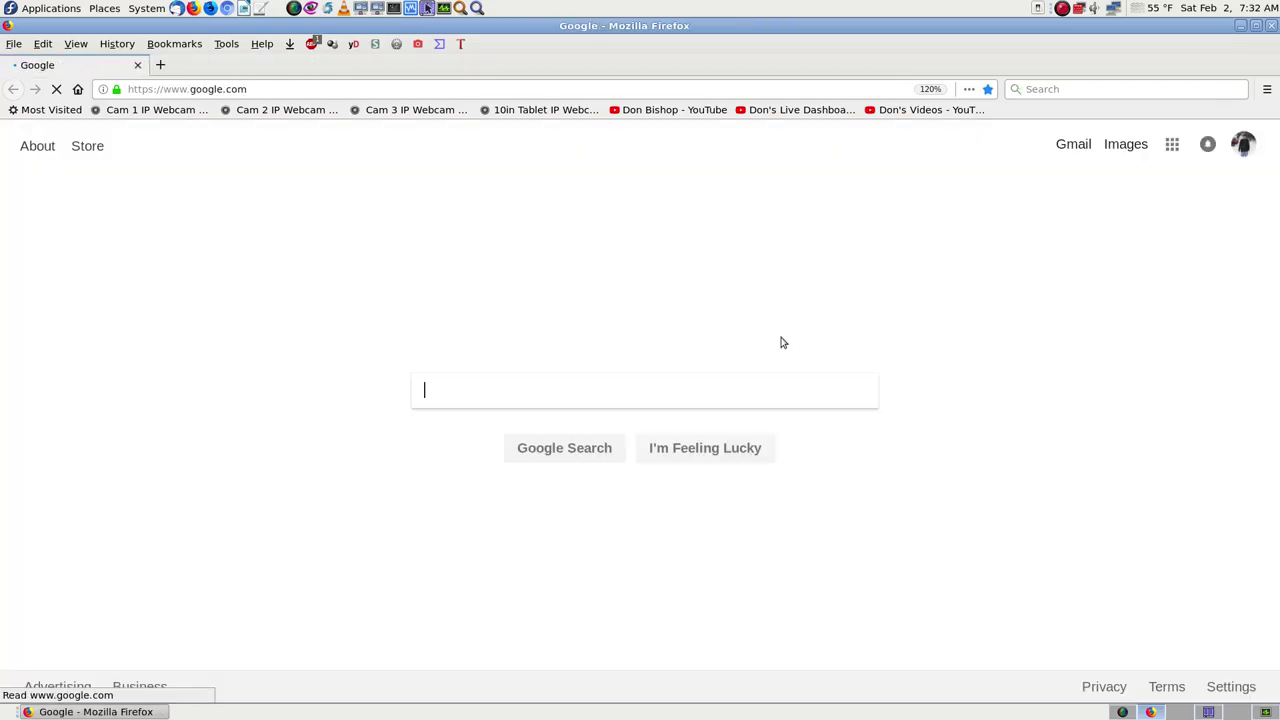
{"action": "right_click", "coordinate": [851, 60]}
{"action": "left_click", "coordinate": [904, 162]}
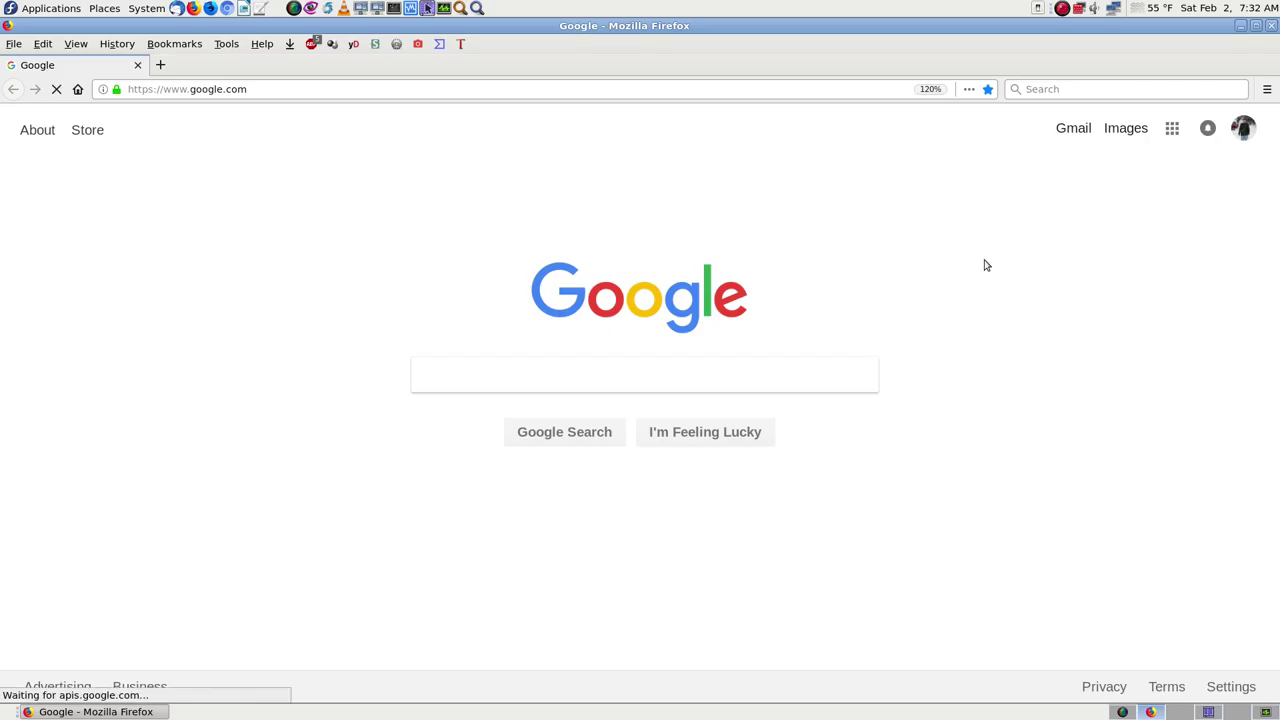
{"action": "key", "text": "ctrl+shift+o"}
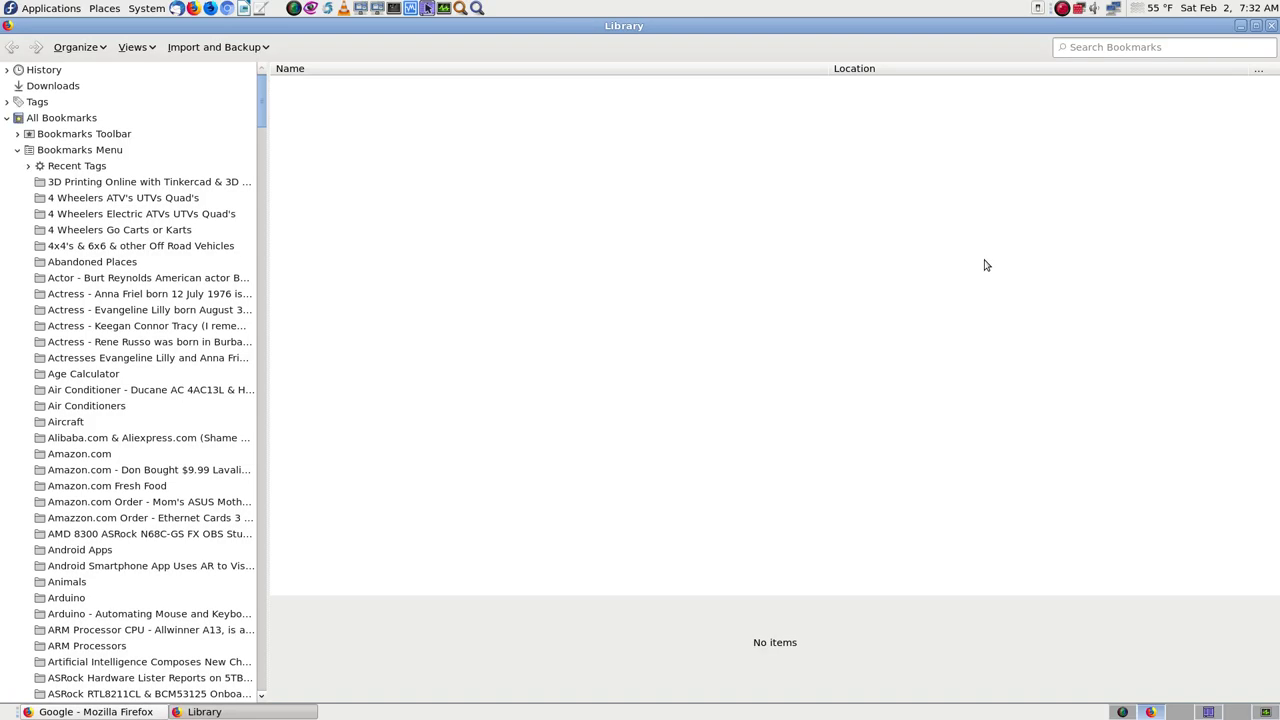
Locate the Software - OBS Studio Video Broadcasting Live Streaming bookmarks folder in the Library
{"action": "left_click", "coordinate": [172, 297]}
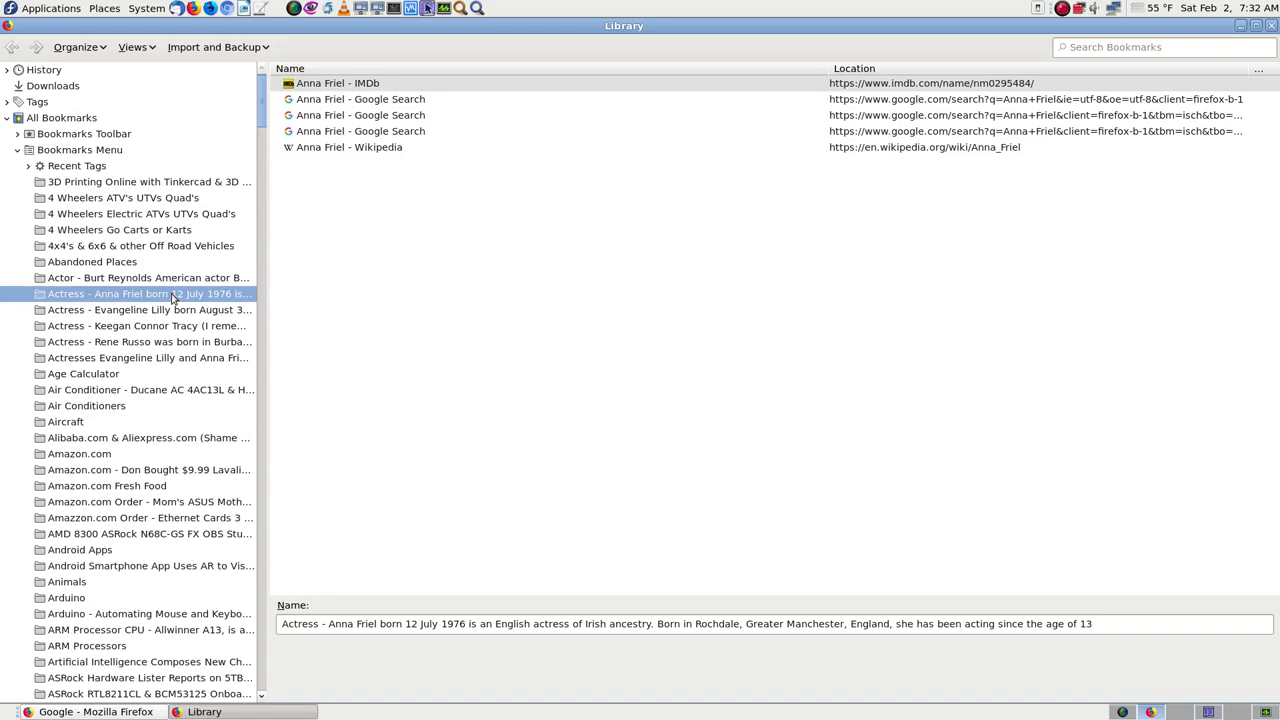
{"action": "type", "text": "so"}
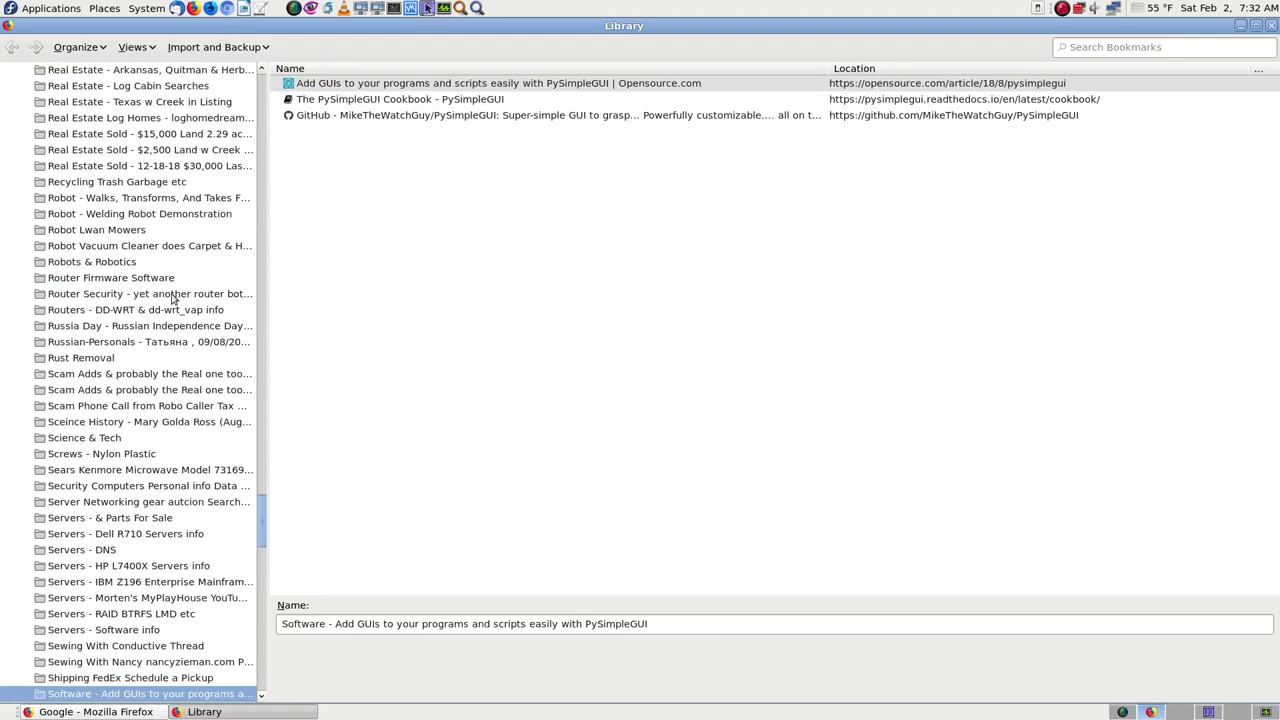
{"action": "scroll", "coordinate": [176, 375], "scroll_direction": "down", "scroll_amount": 7}
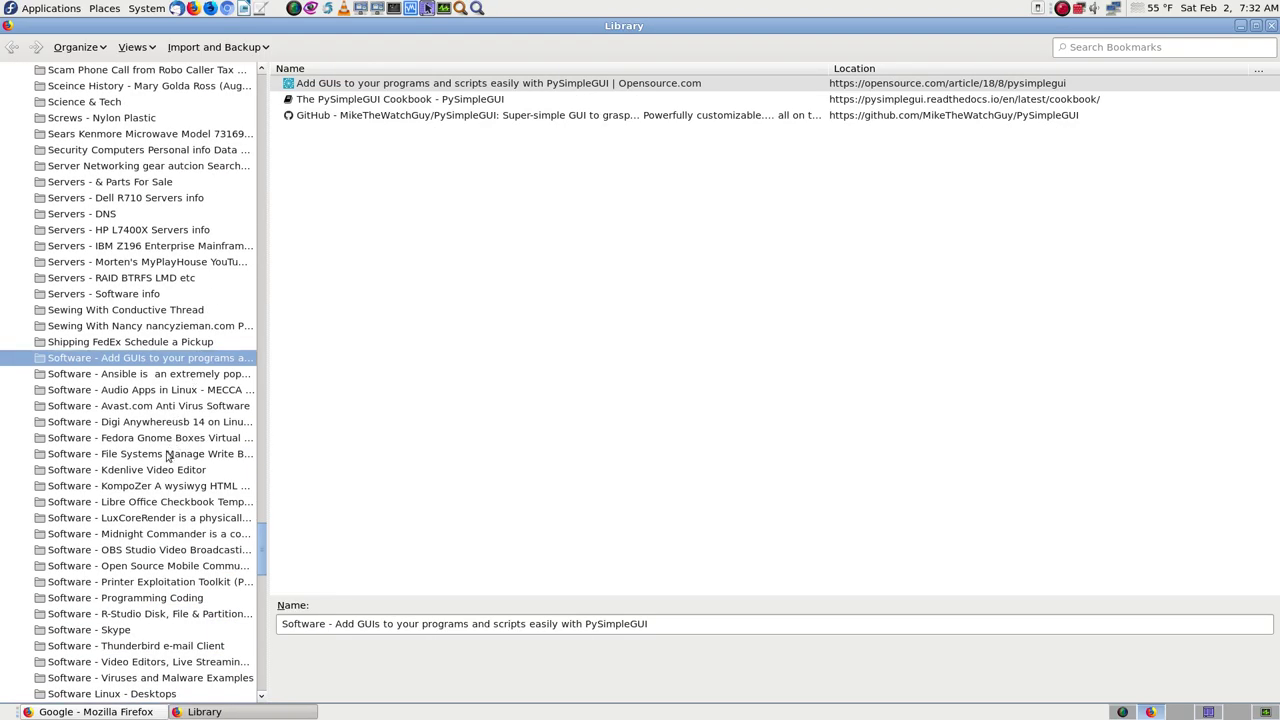
{"action": "scroll", "coordinate": [168, 457], "scroll_direction": "down", "scroll_amount": 3}
{"action": "left_click", "coordinate": [155, 407]}
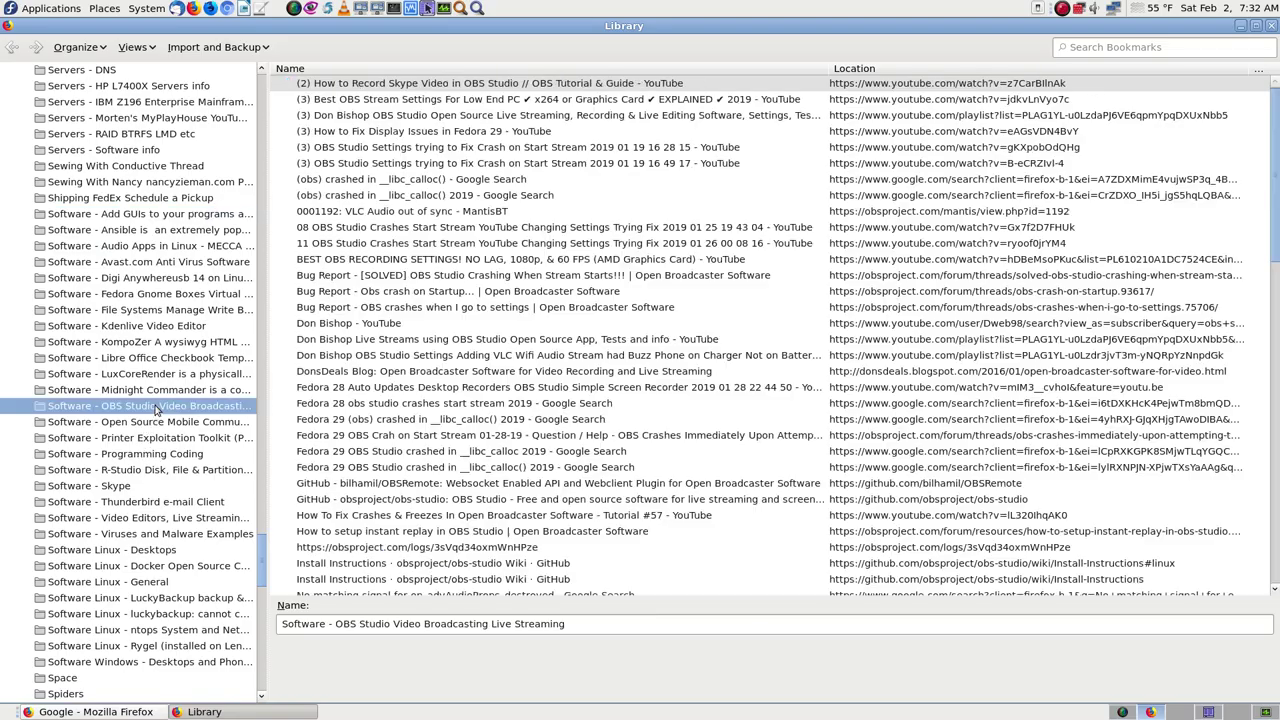
{"action": "scroll", "coordinate": [430, 368], "scroll_direction": "down", "scroll_amount": 10}
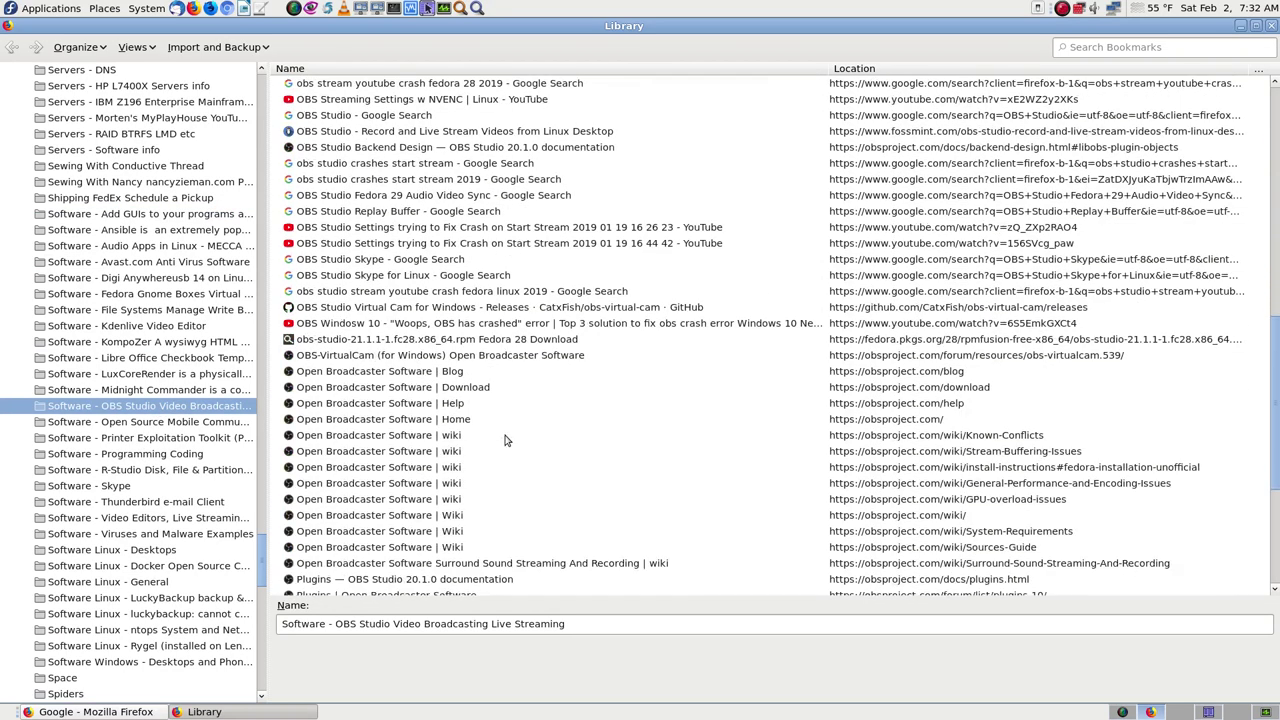
{"action": "scroll", "coordinate": [505, 440], "scroll_direction": "down", "scroll_amount": 6}
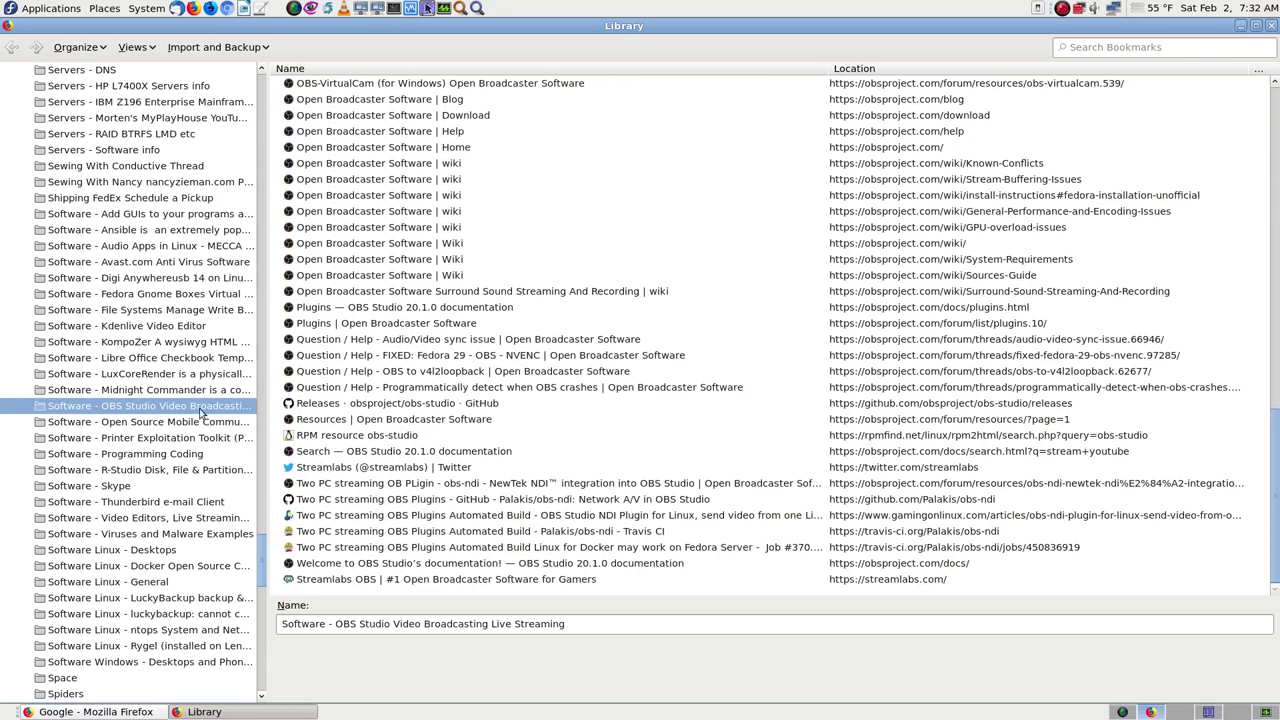
Sort that folder's bookmarks by name and open the OBS download page bookmark
{"action": "right_click", "coordinate": [200, 412]}
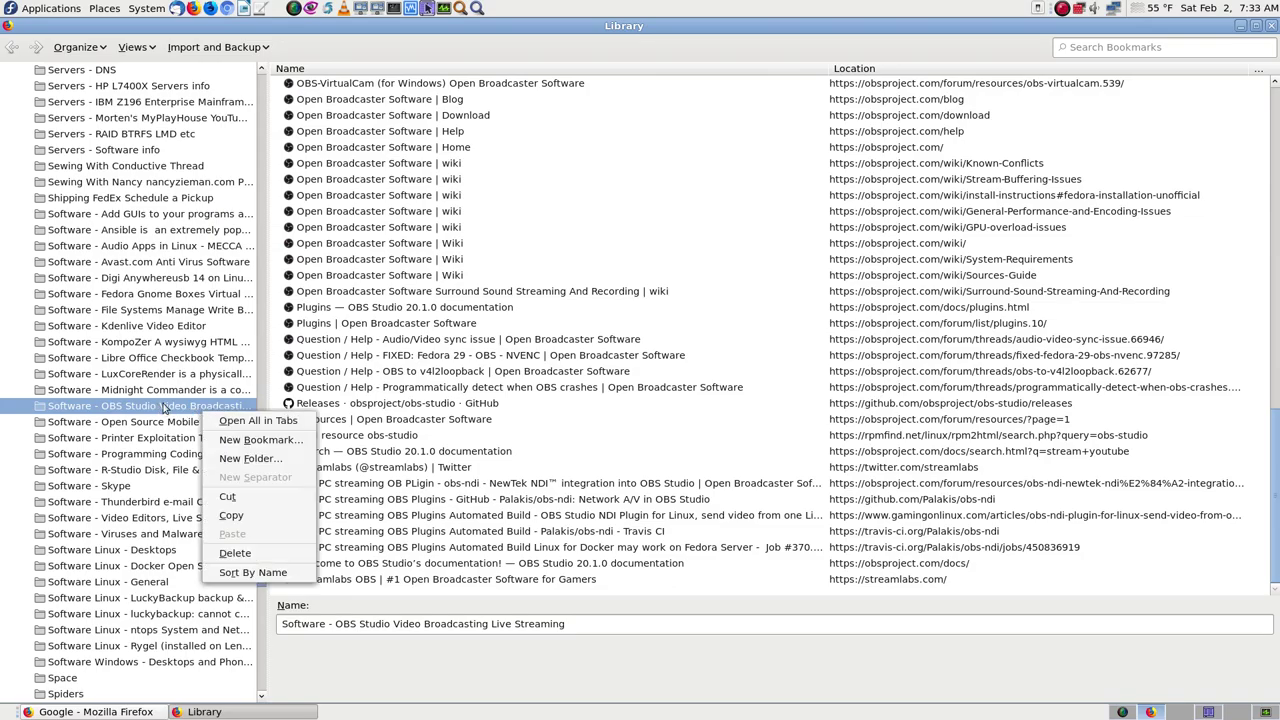
{"action": "left_click", "coordinate": [253, 573]}
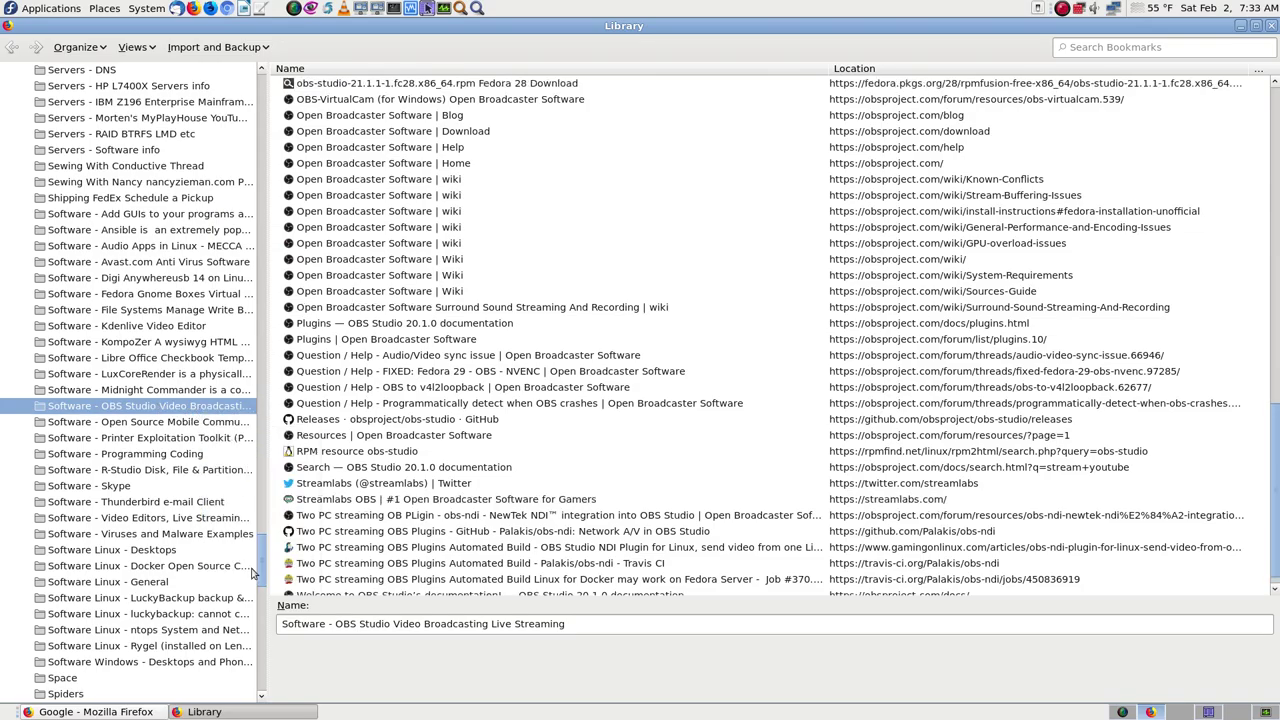
{"action": "scroll", "coordinate": [477, 467], "scroll_direction": "down", "scroll_amount": 1}
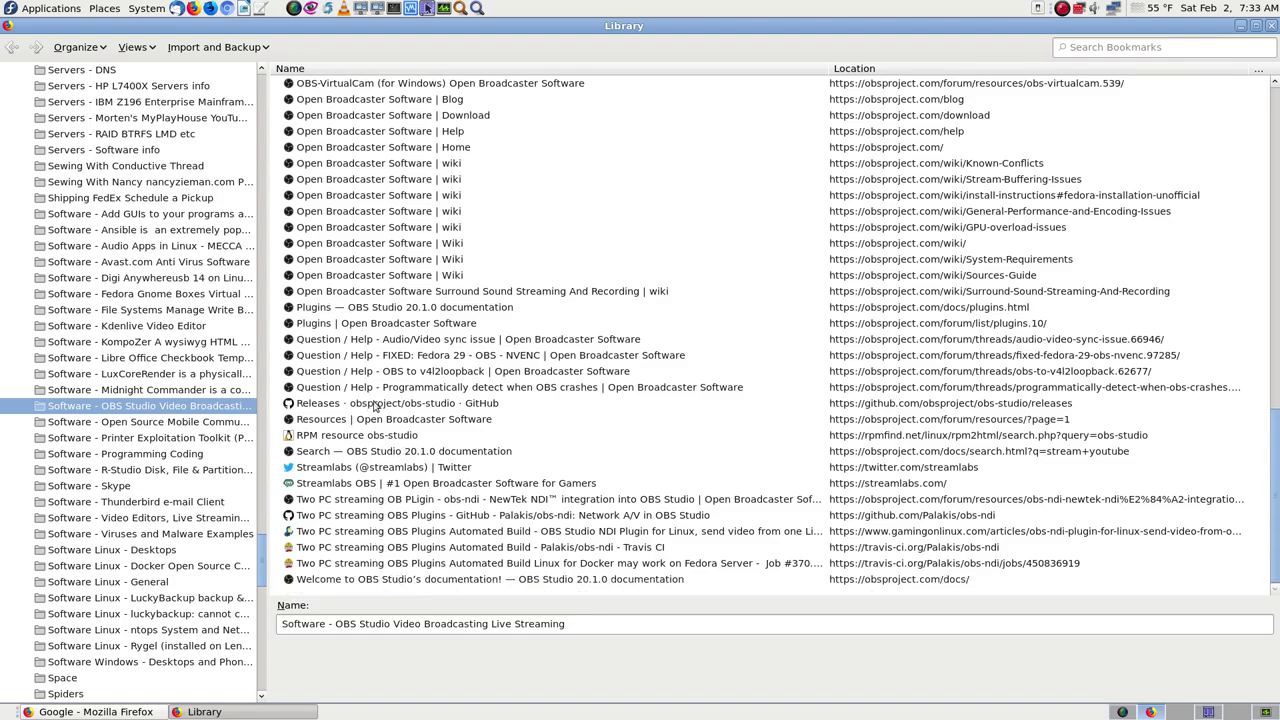
{"action": "scroll", "coordinate": [400, 405], "scroll_direction": "up", "scroll_amount": 3}
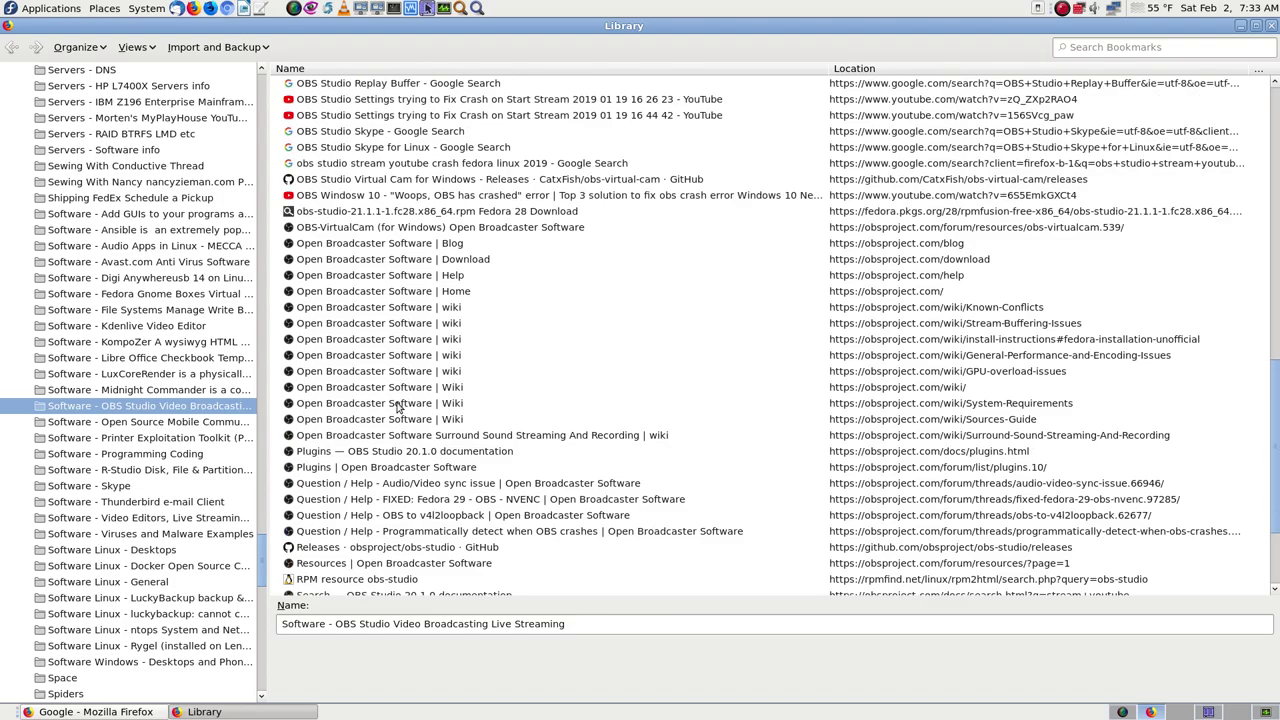
{"action": "double_click", "coordinate": [462, 262]}
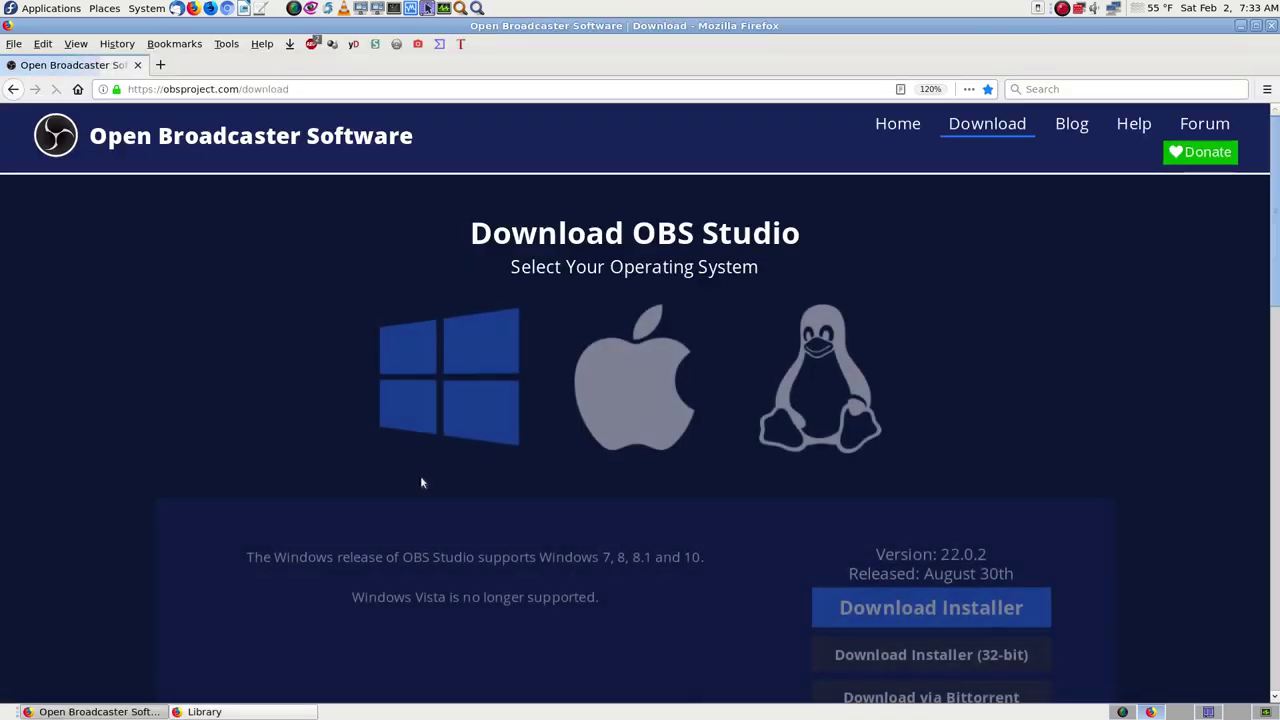
Scroll through the OBS 22.0.2 download options, briefly visiting the Library and returning
{"action": "scroll", "coordinate": [1189, 566], "scroll_direction": "down", "scroll_amount": 3}
{"action": "scroll", "coordinate": [1189, 566], "scroll_direction": "down", "scroll_amount": 3}
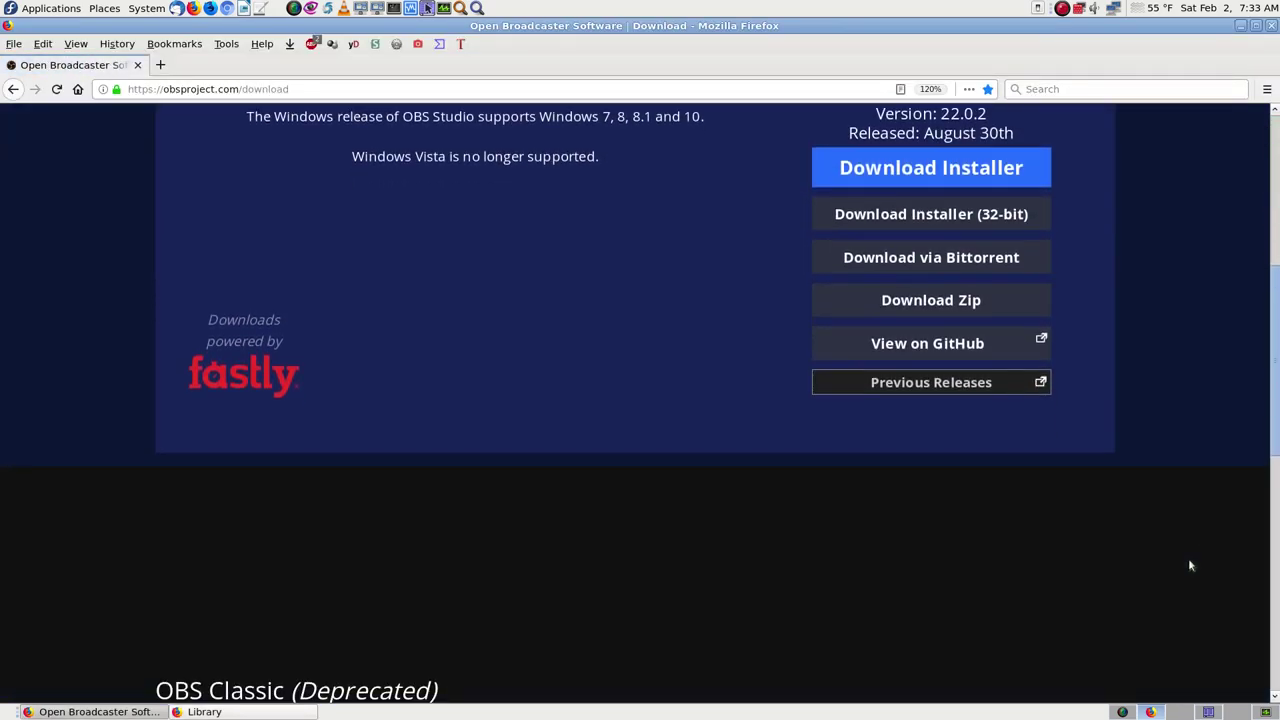
{"action": "scroll", "coordinate": [1189, 566], "scroll_direction": "down", "scroll_amount": 3}
{"action": "scroll", "coordinate": [1189, 566], "scroll_direction": "down", "scroll_amount": 3}
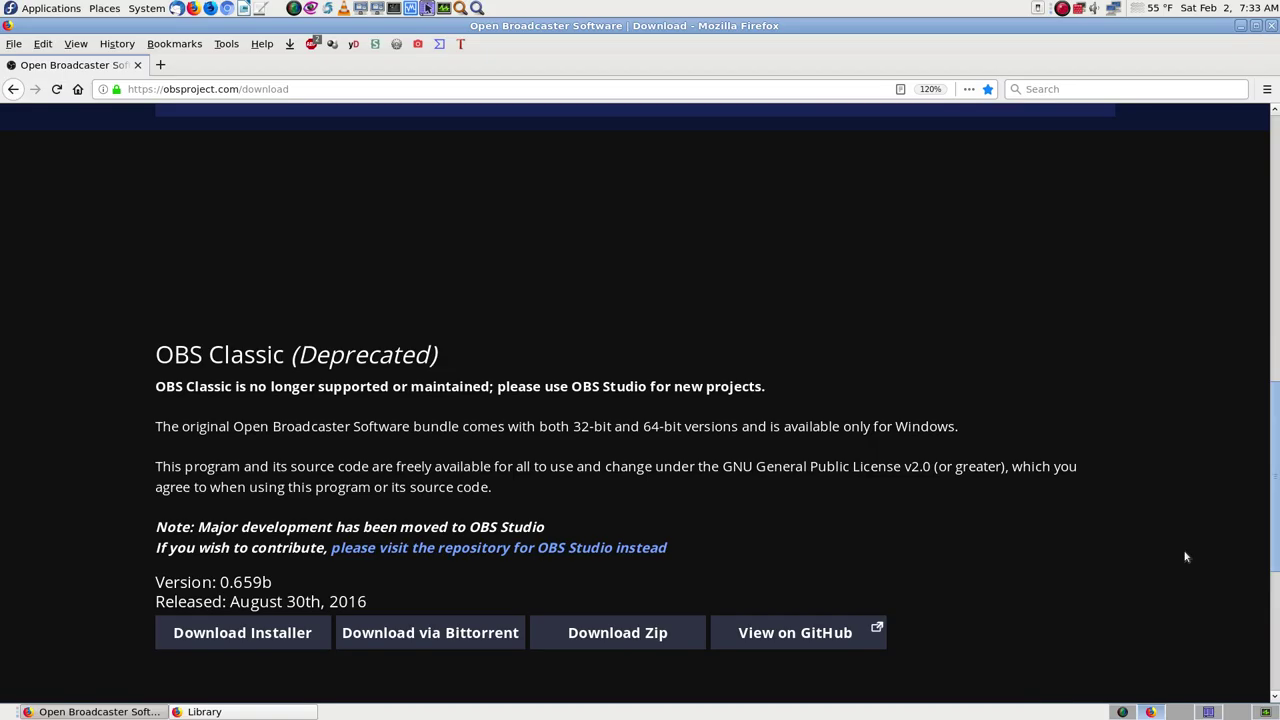
{"action": "scroll", "coordinate": [1186, 557], "scroll_direction": "down", "scroll_amount": 6}
{"action": "scroll", "coordinate": [1186, 557], "scroll_direction": "up", "scroll_amount": 5}
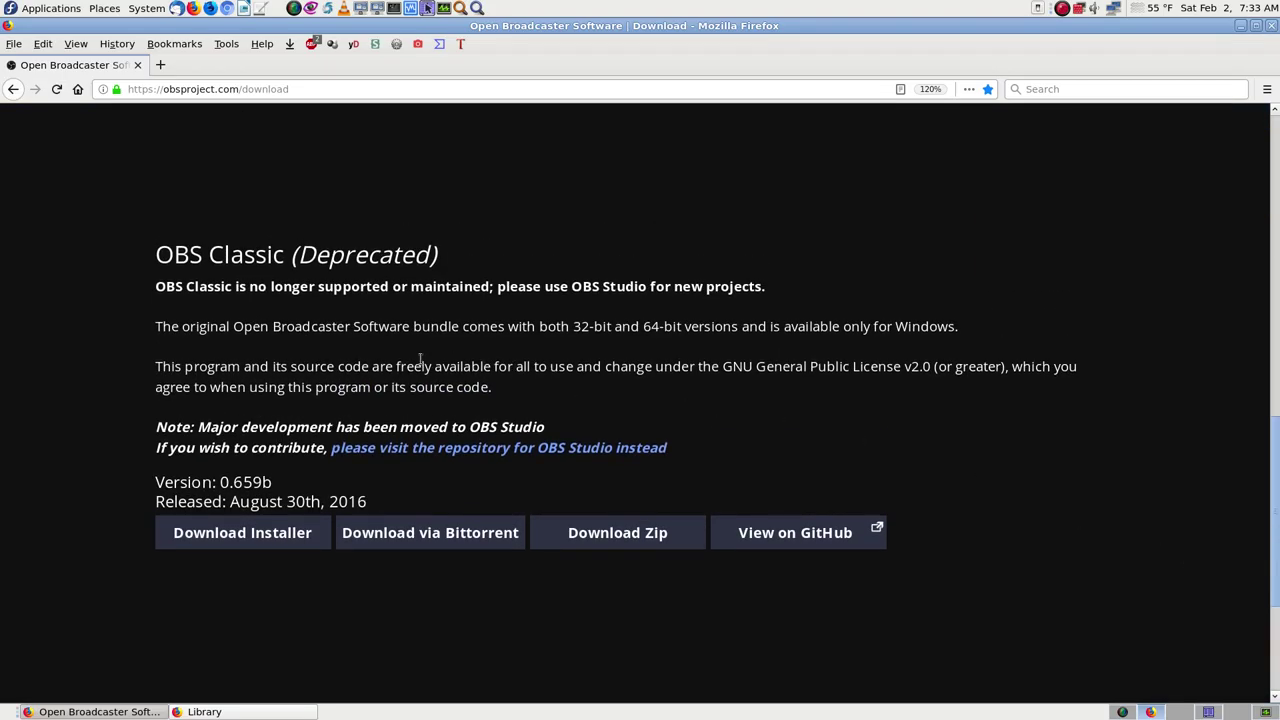
{"action": "left_click", "coordinate": [204, 711]}
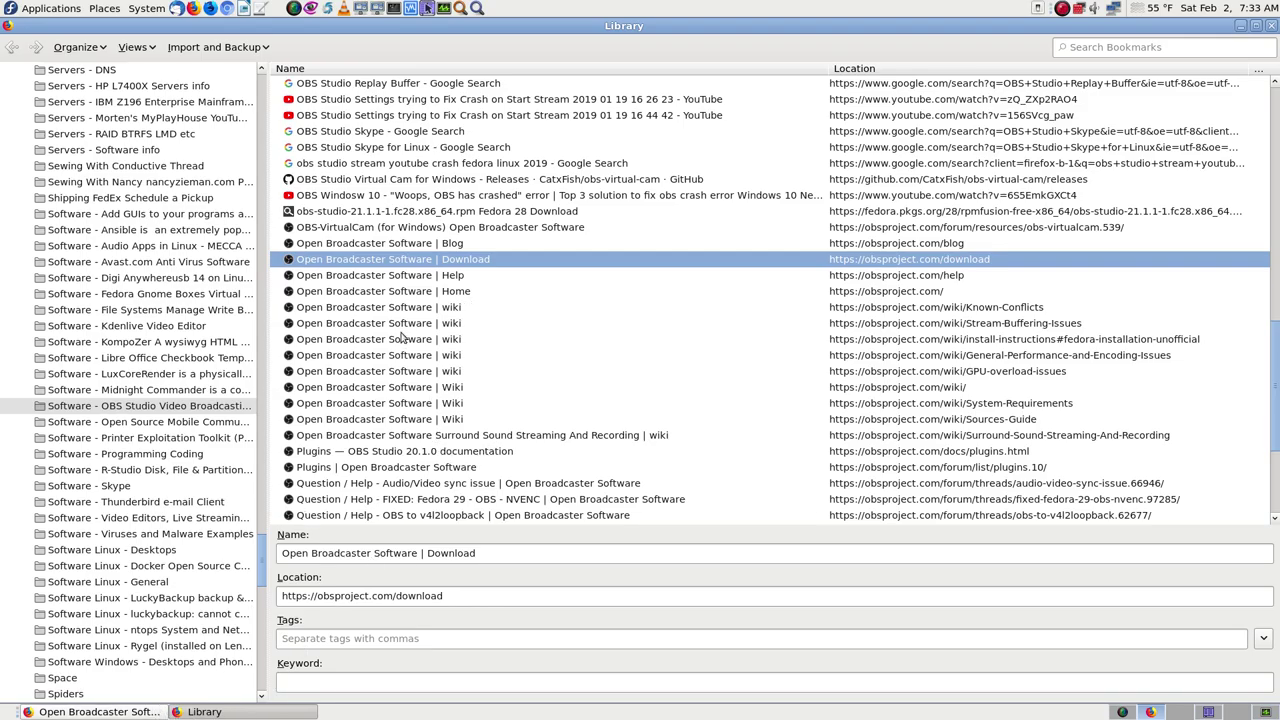
{"action": "left_click", "coordinate": [136, 714]}
{"action": "scroll", "coordinate": [937, 332], "scroll_direction": "up", "scroll_amount": 10}
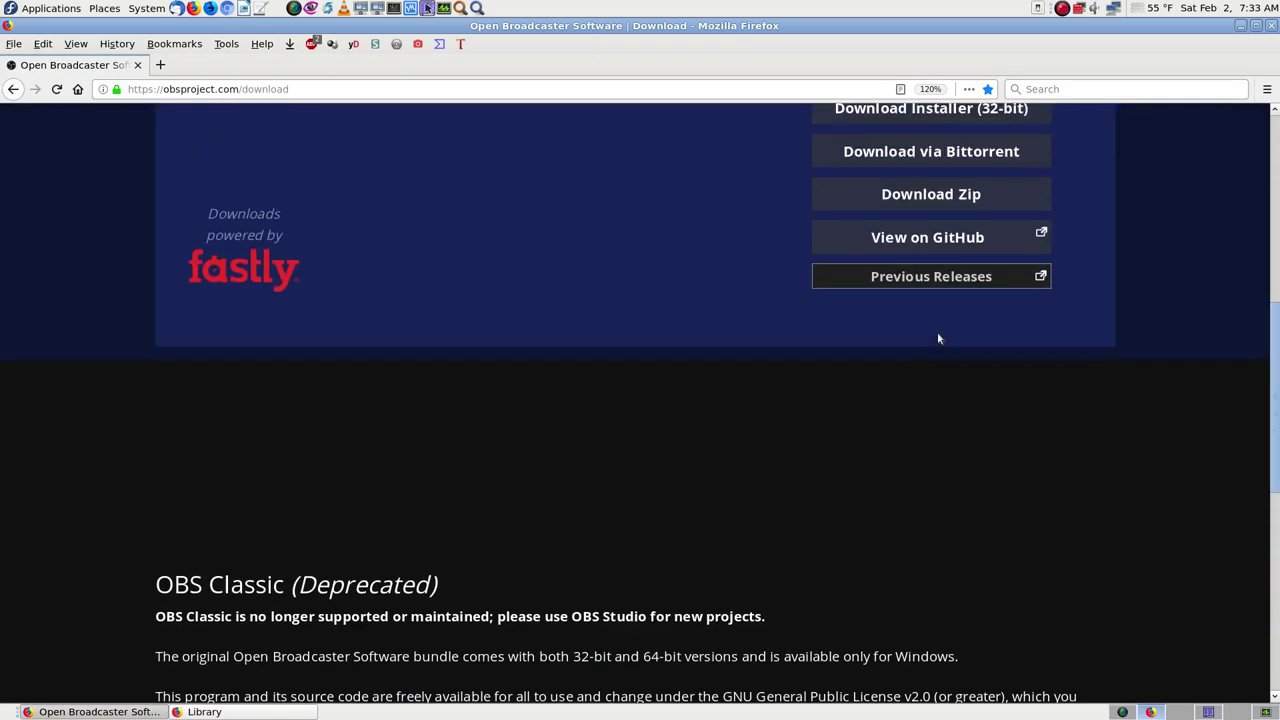
{"action": "scroll", "coordinate": [1132, 371], "scroll_direction": "down", "scroll_amount": 3}
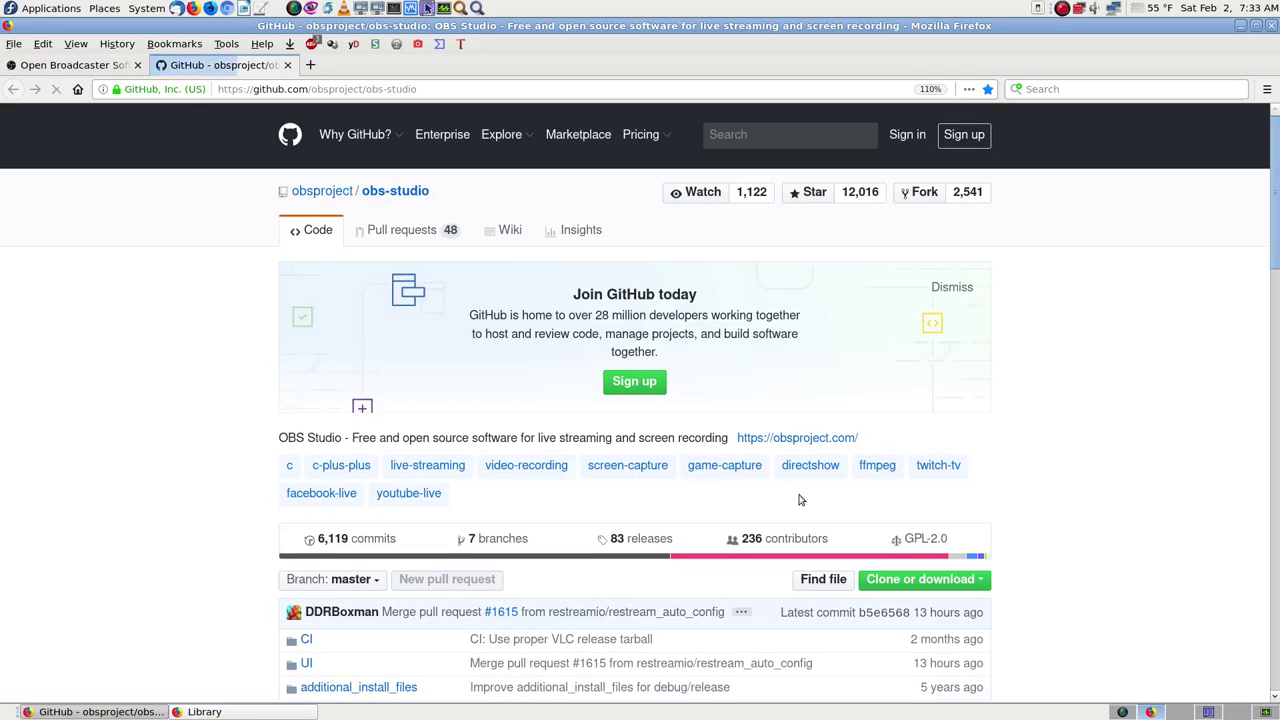
Scroll through the obs-studio GitHub README, then close its tab
{"action": "scroll", "coordinate": [800, 500], "scroll_direction": "down", "scroll_amount": 10}
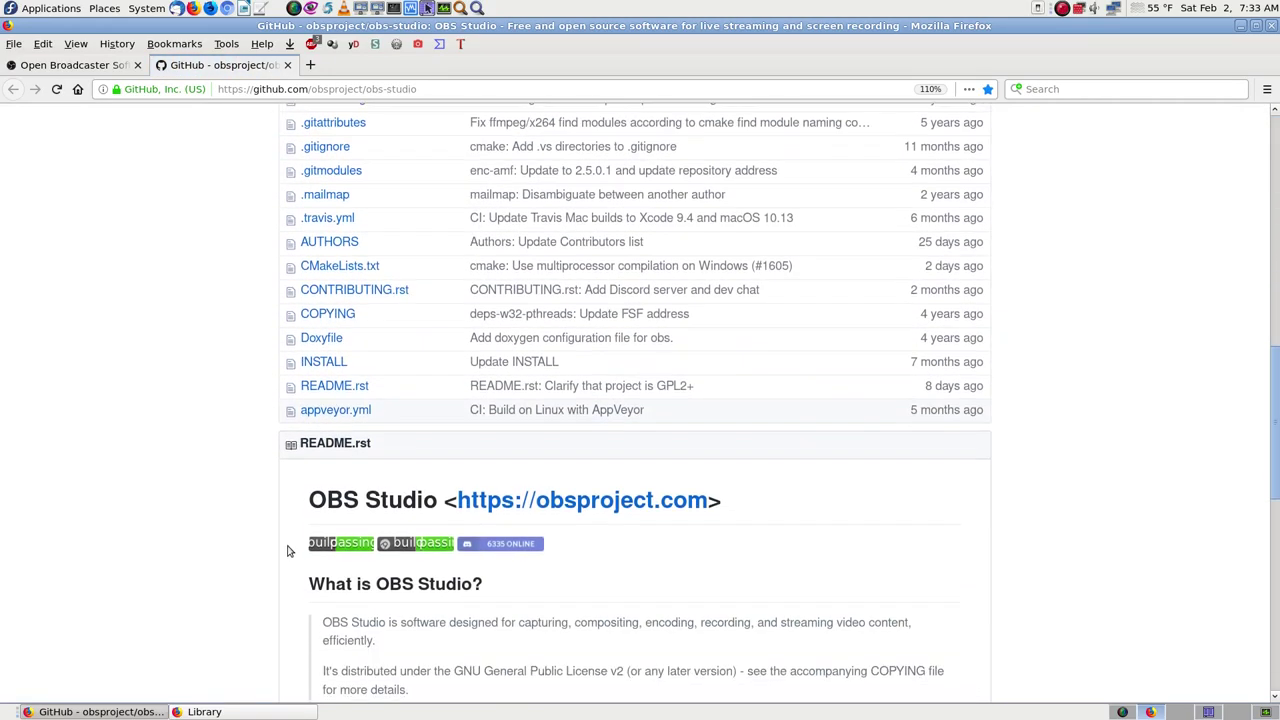
{"action": "scroll", "coordinate": [287, 550], "scroll_direction": "down", "scroll_amount": 6}
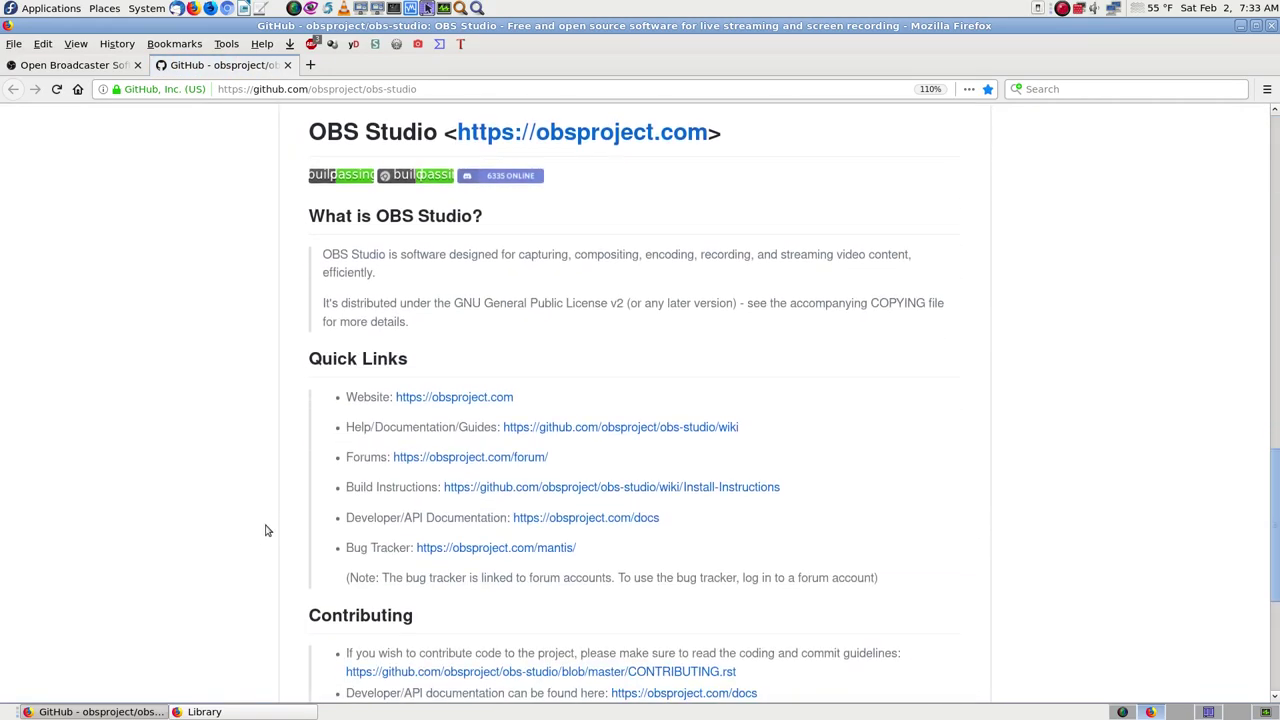
{"action": "scroll", "coordinate": [265, 528], "scroll_direction": "down", "scroll_amount": 4}
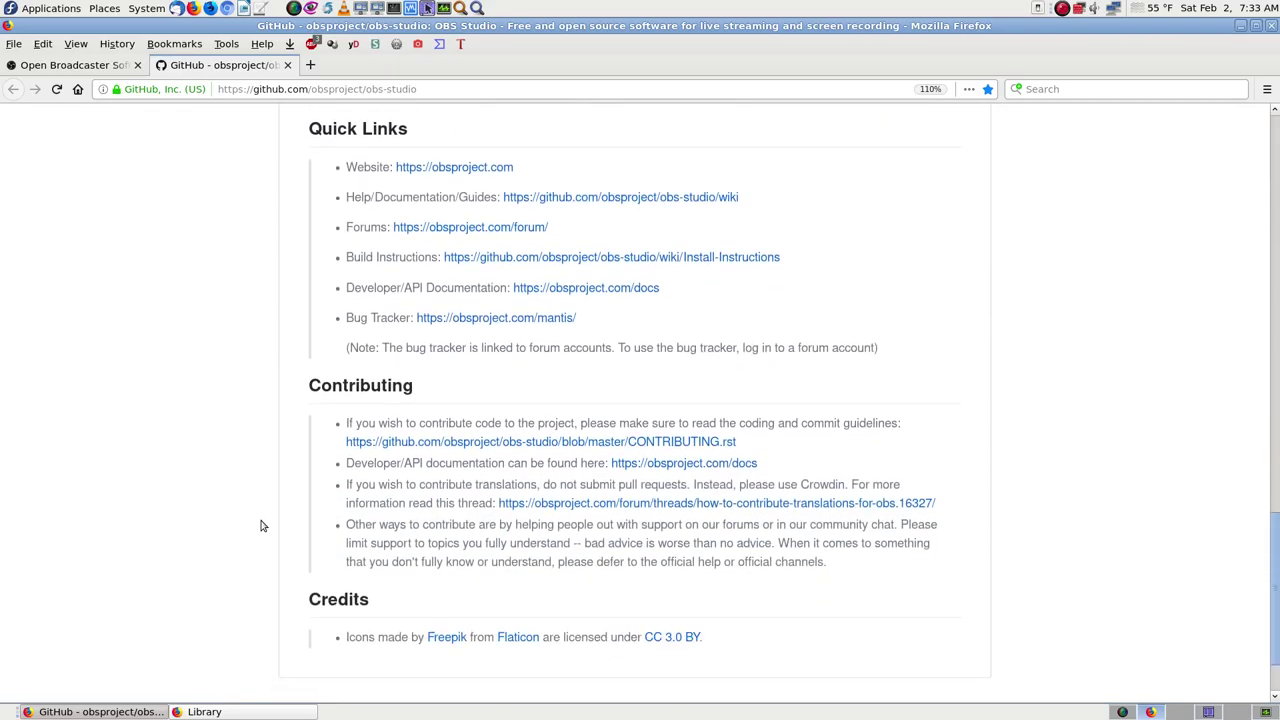
{"action": "scroll", "coordinate": [260, 525], "scroll_direction": "down", "scroll_amount": 2}
{"action": "scroll", "coordinate": [260, 525], "scroll_direction": "up", "scroll_amount": 10}
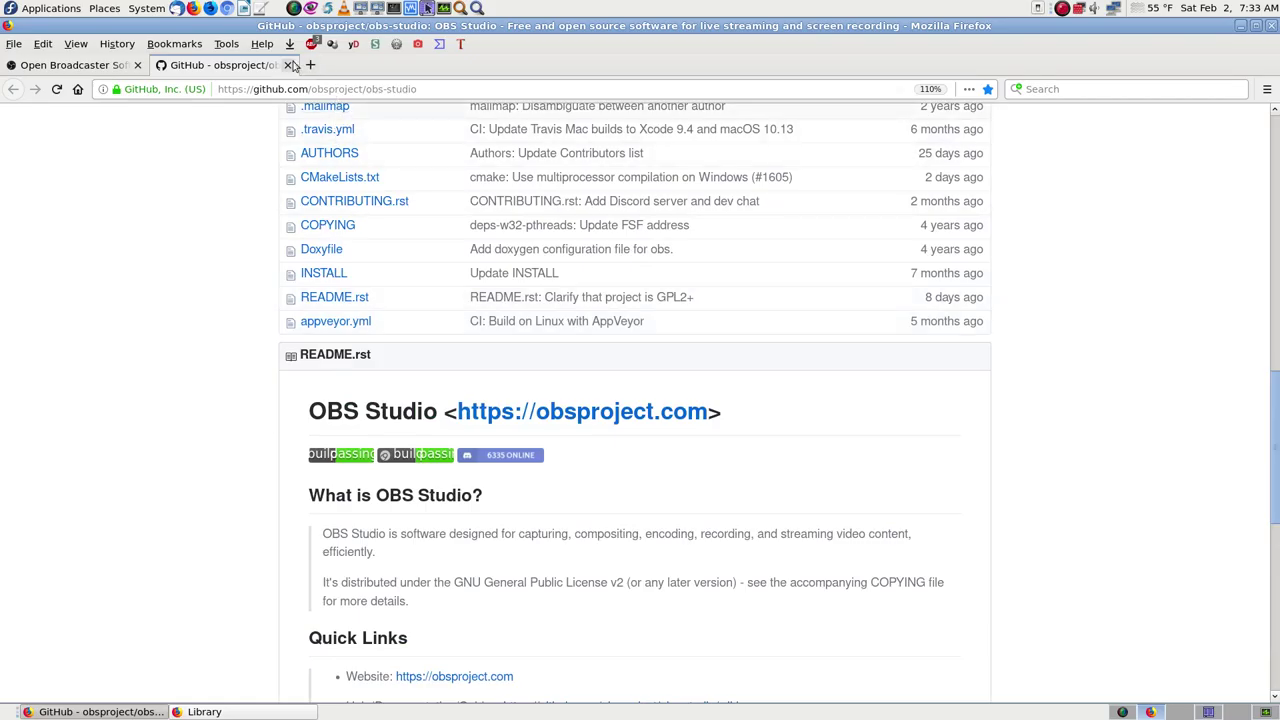
{"action": "left_click", "coordinate": [288, 65]}
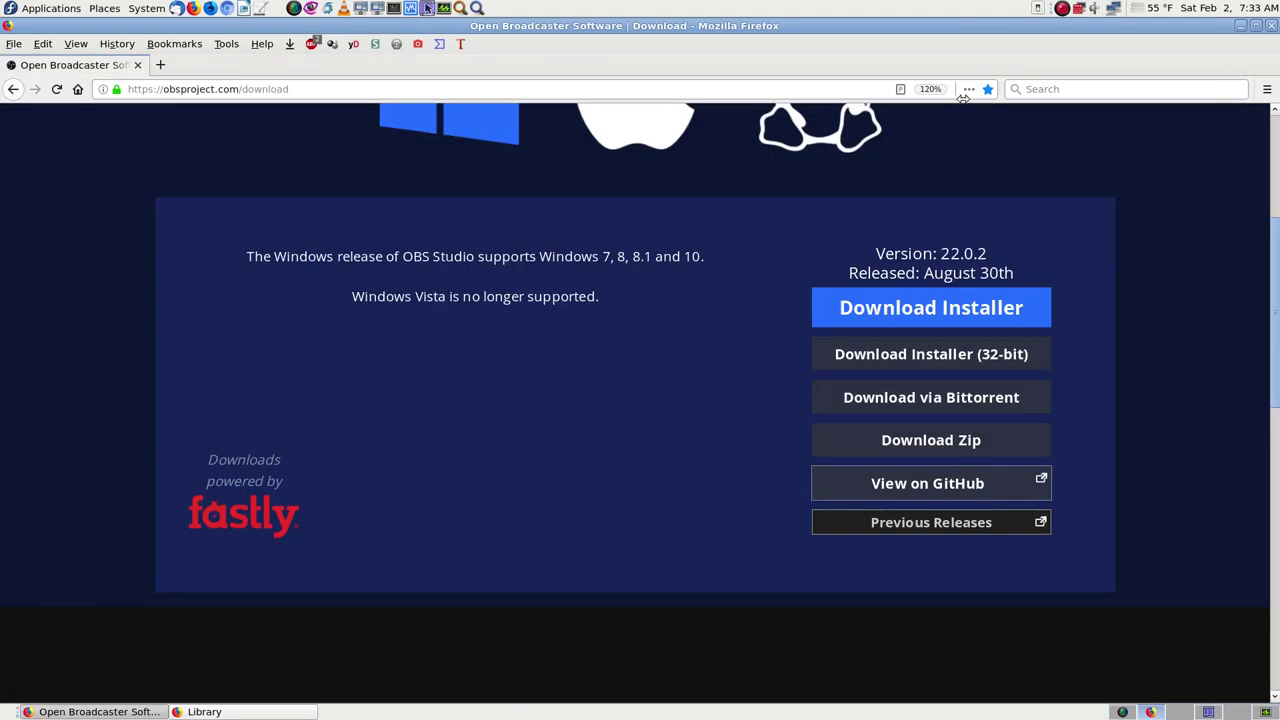
Enable the Bookmarks Toolbar and close the Firefox window
{"action": "right_click", "coordinate": [528, 44]}
{"action": "left_click", "coordinate": [548, 113]}
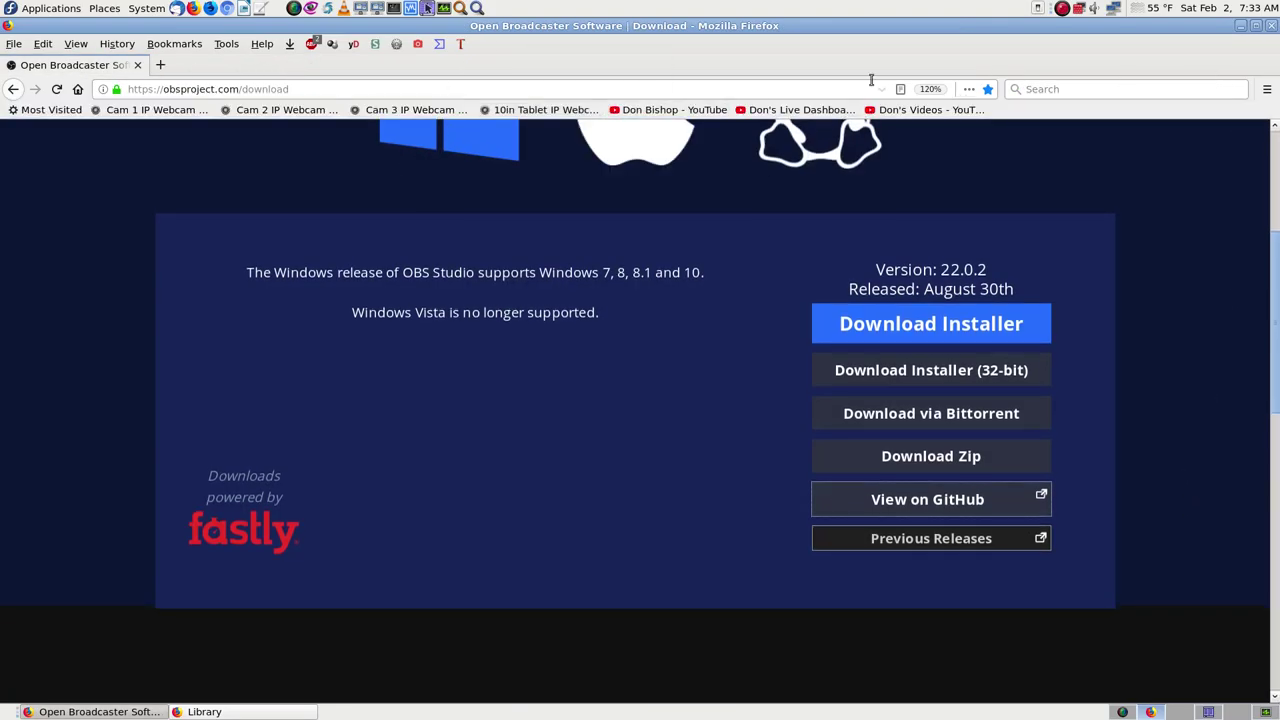
{"action": "left_click", "coordinate": [1271, 26]}
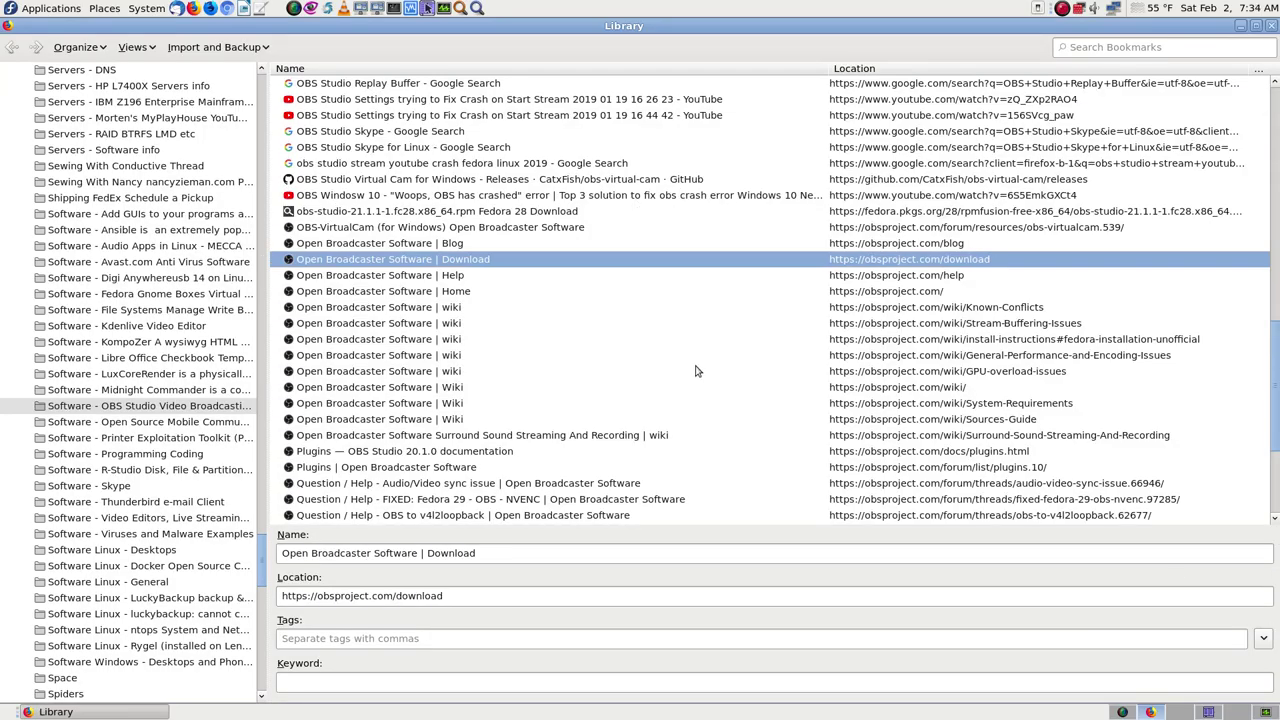
{"action": "left_click", "coordinate": [1271, 26]}
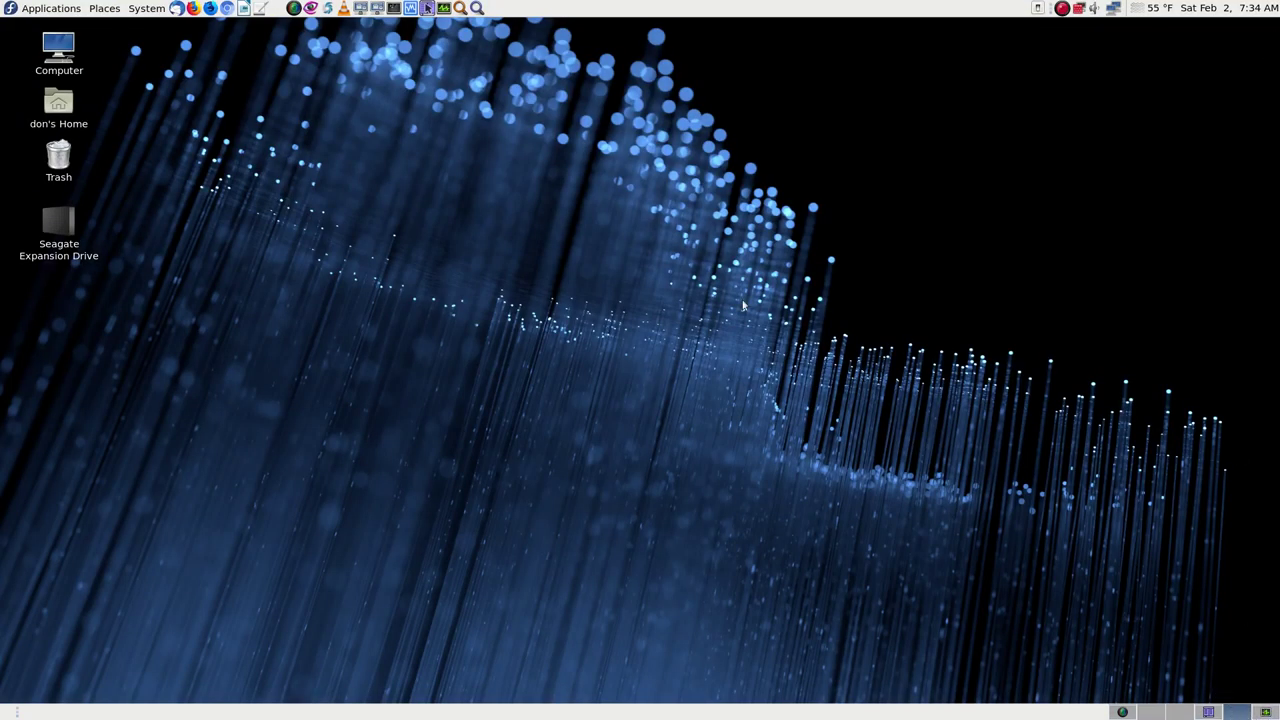
{"action": "left_click", "coordinate": [156, 12]}
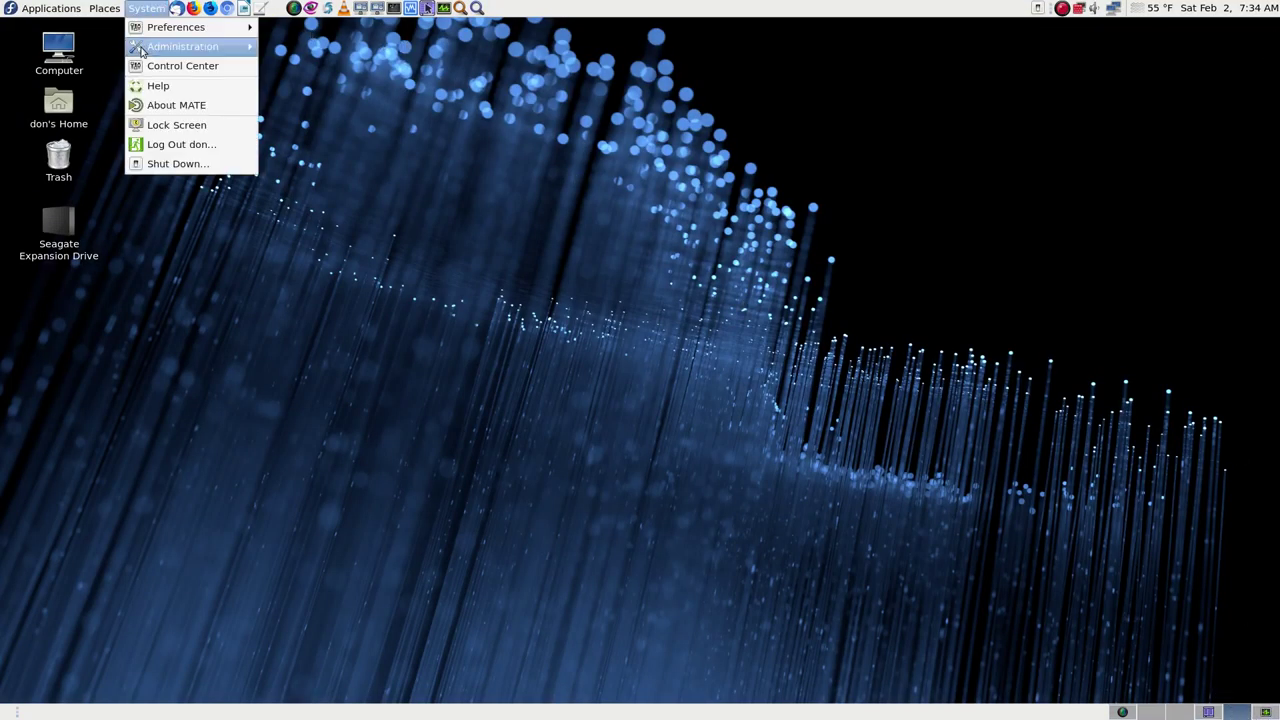
{"action": "left_click", "coordinate": [548, 190]}
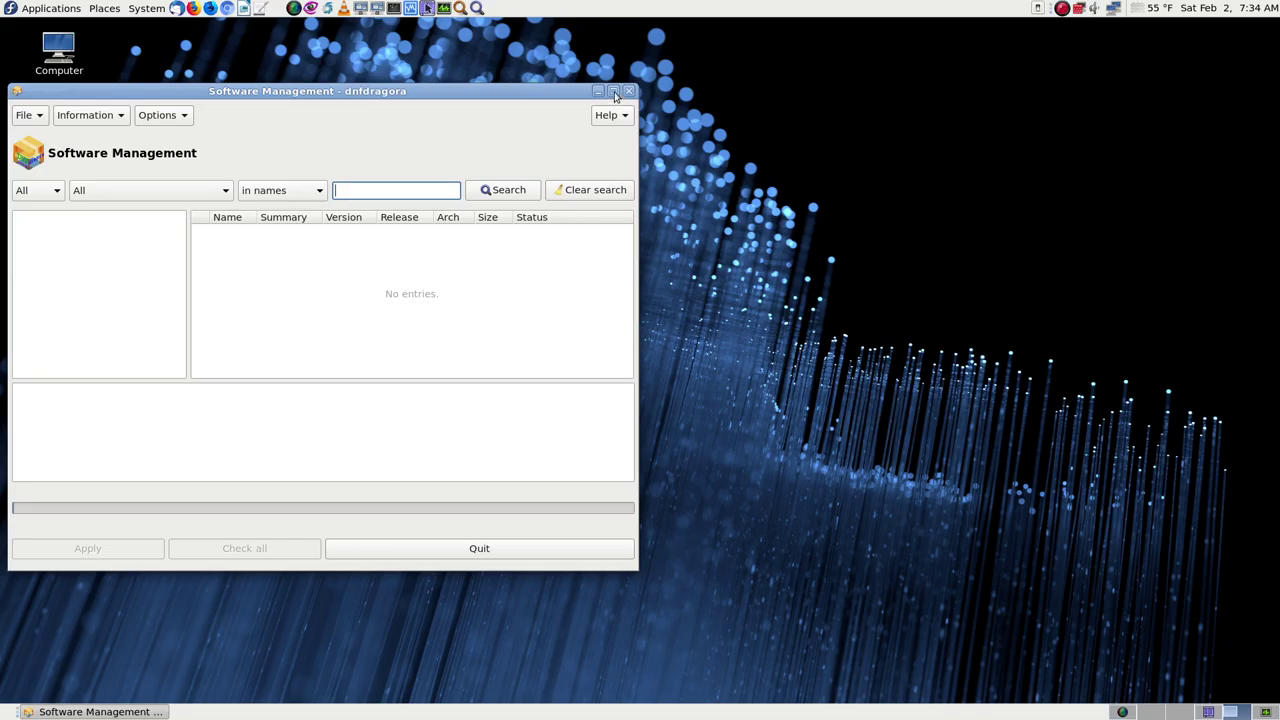
{"action": "left_click", "coordinate": [613, 91]}
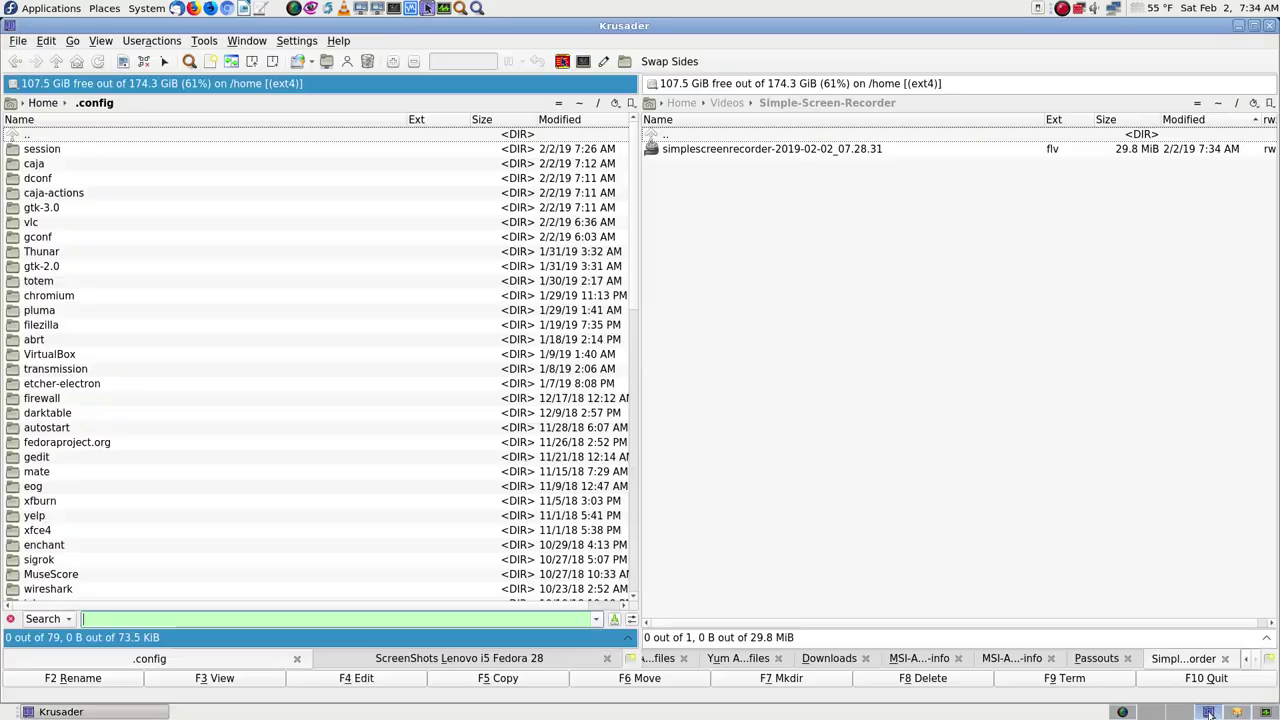
{"action": "left_click", "coordinate": [1210, 712]}
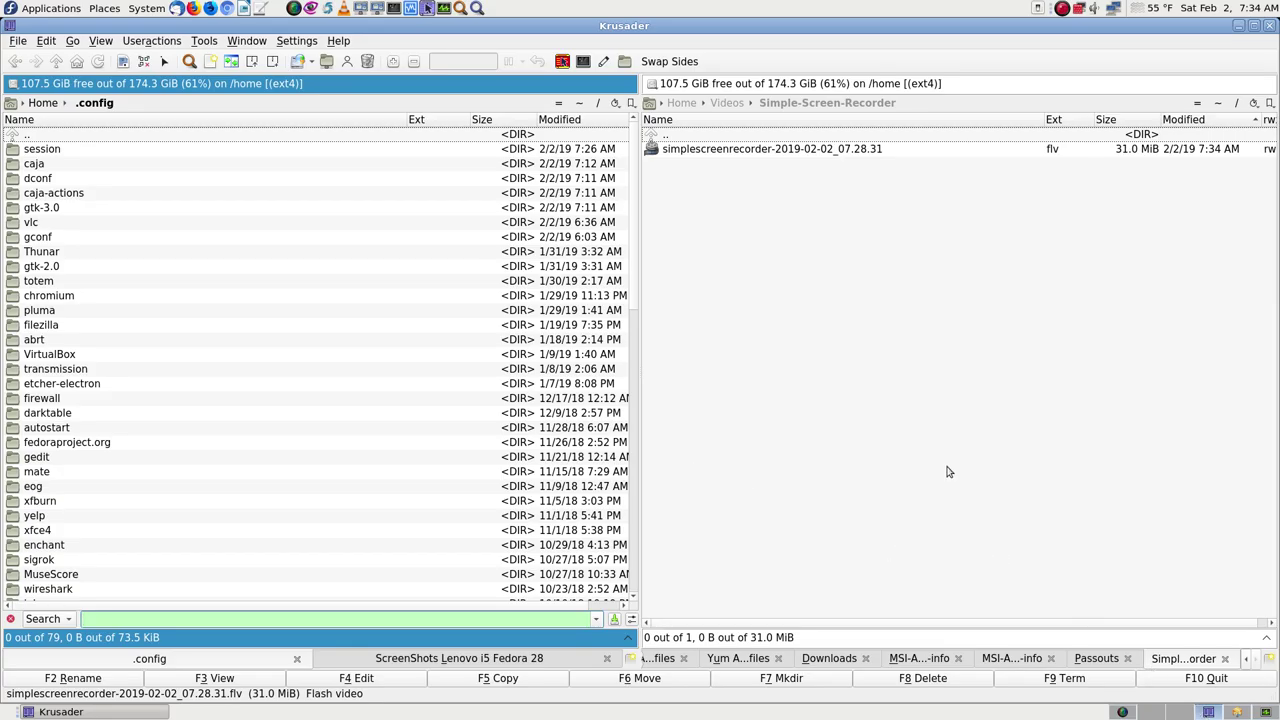
Switch back to the dnfdragora workspace, where the full package list has now loaded
{"action": "left_click", "coordinate": [1238, 709]}
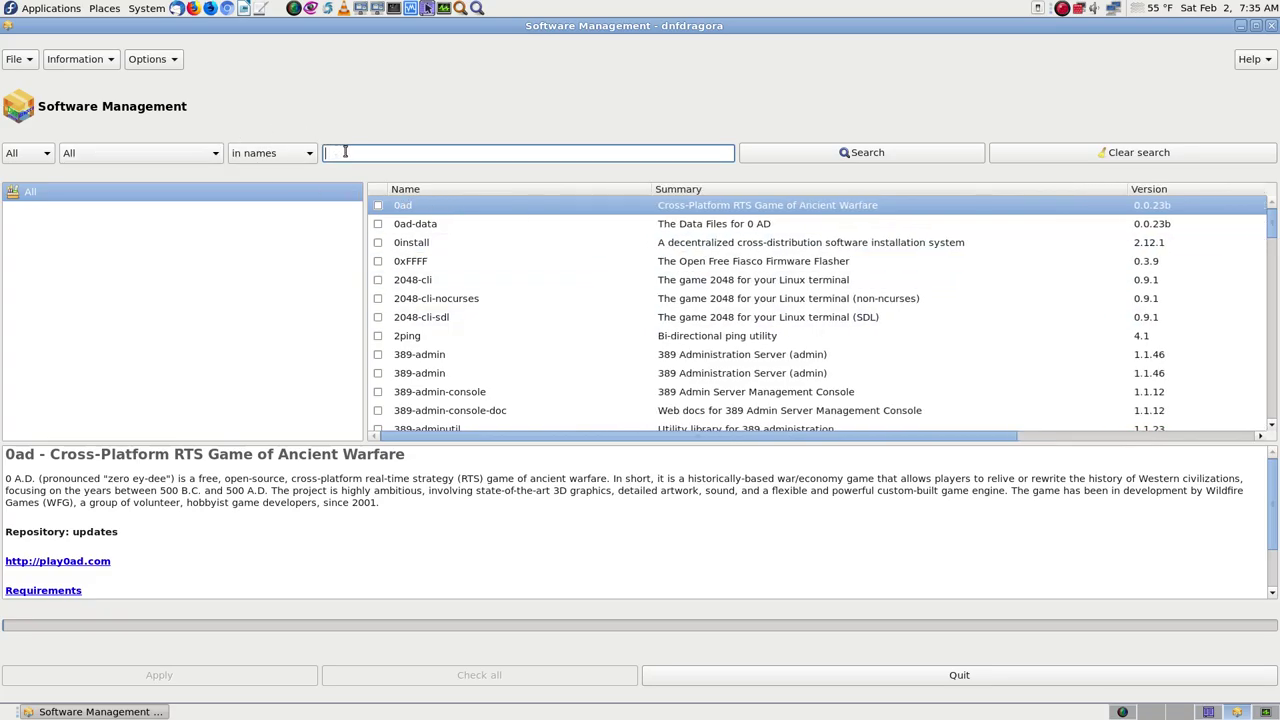
Search package names for 'obs' and scroll the matches such as obs-build
{"action": "type", "text": "obs"}
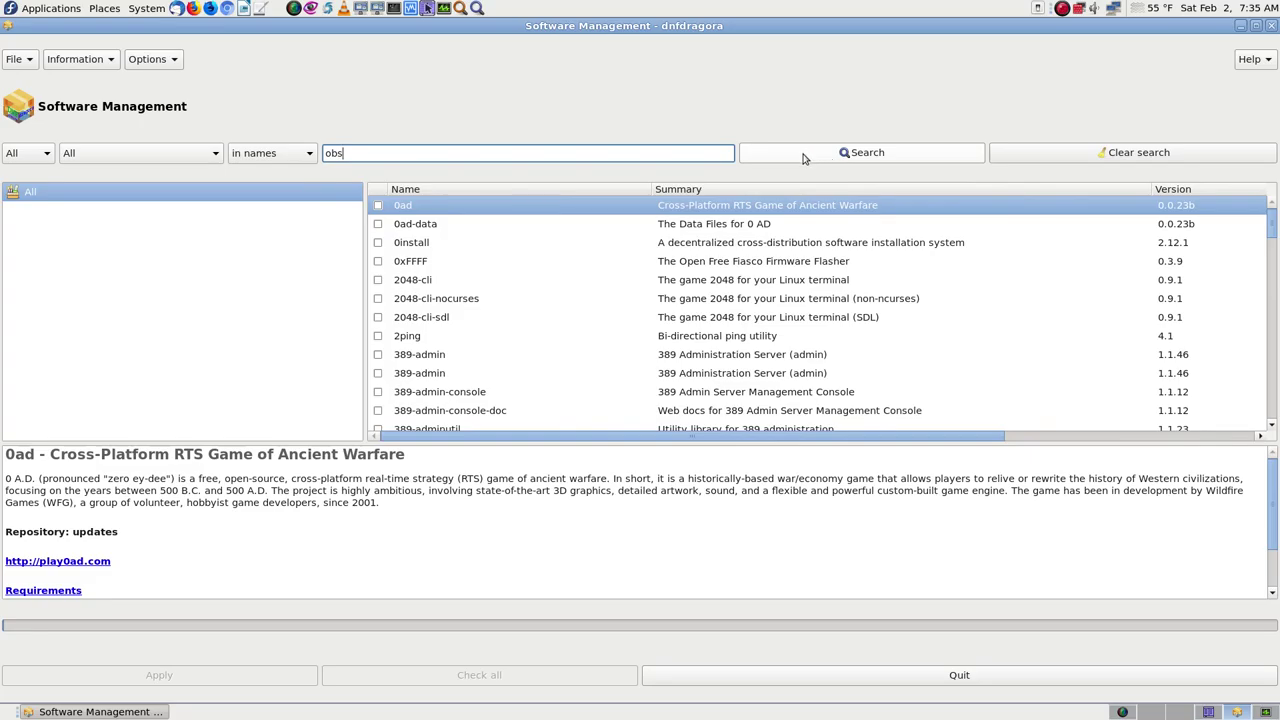
{"action": "left_click", "coordinate": [843, 152]}
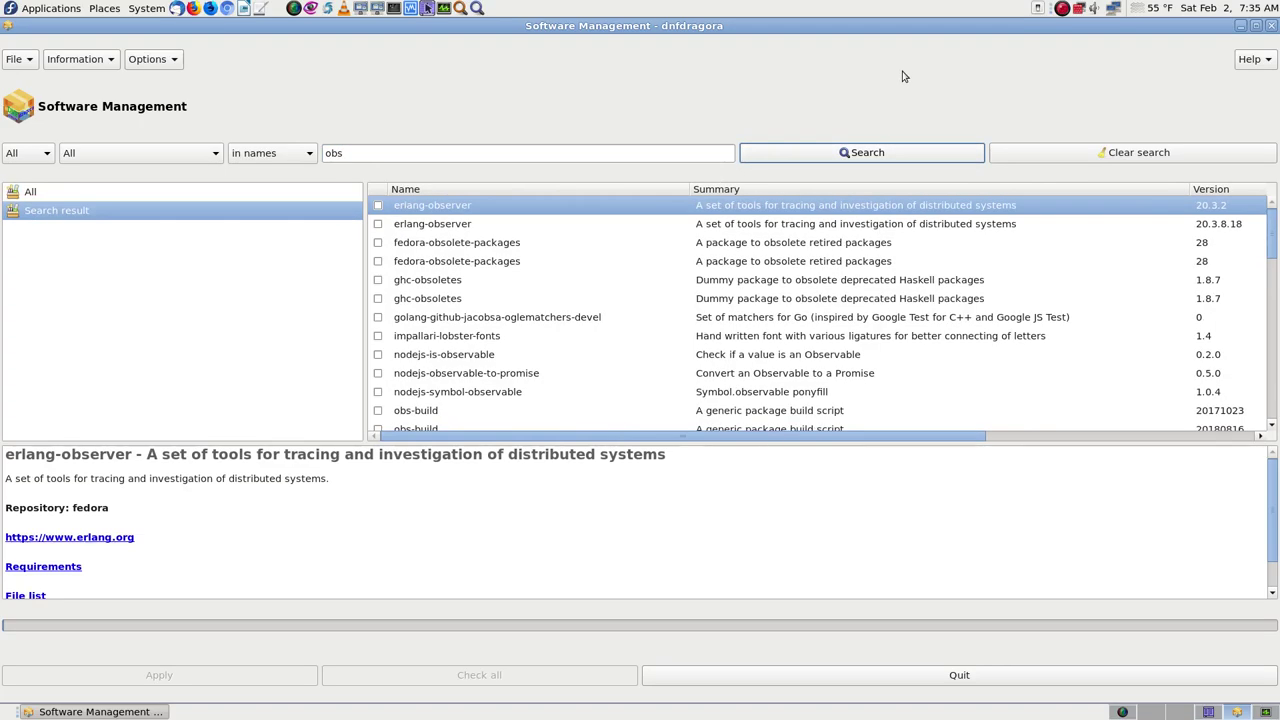
{"action": "scroll", "coordinate": [765, 318], "scroll_direction": "down", "scroll_amount": 3}
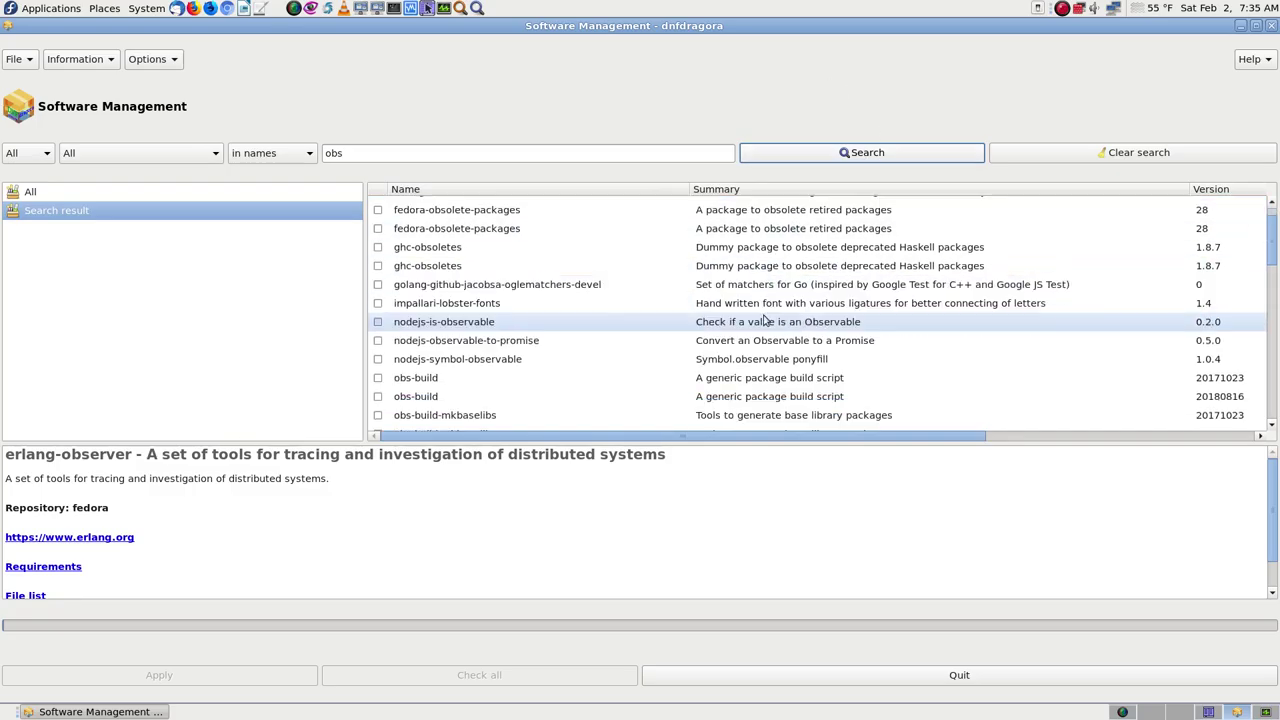
{"action": "scroll", "coordinate": [534, 329], "scroll_direction": "down", "scroll_amount": 3}
{"action": "scroll", "coordinate": [534, 320], "scroll_direction": "up", "scroll_amount": 4}
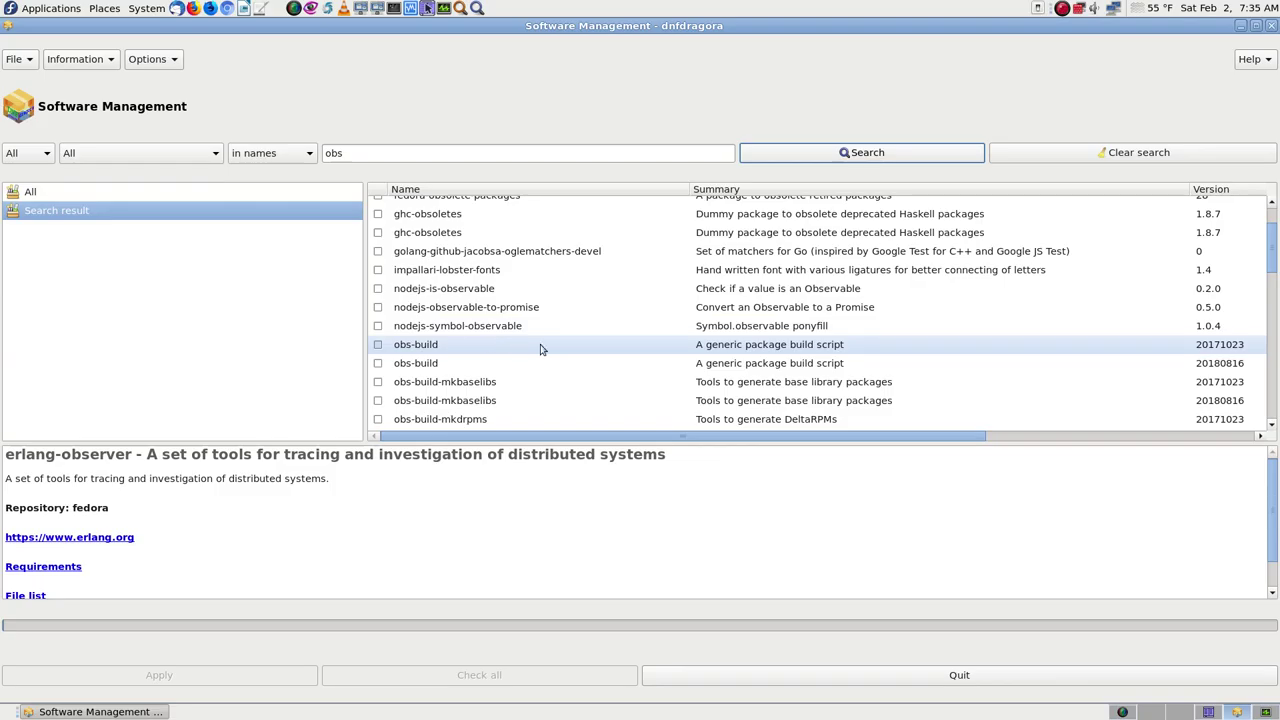
Check obs-build and obs-build-mkbaselibs details while scrolling down to the obs-studio 21.1.1 and 22.0.3 rows
{"action": "left_click", "coordinate": [458, 343]}
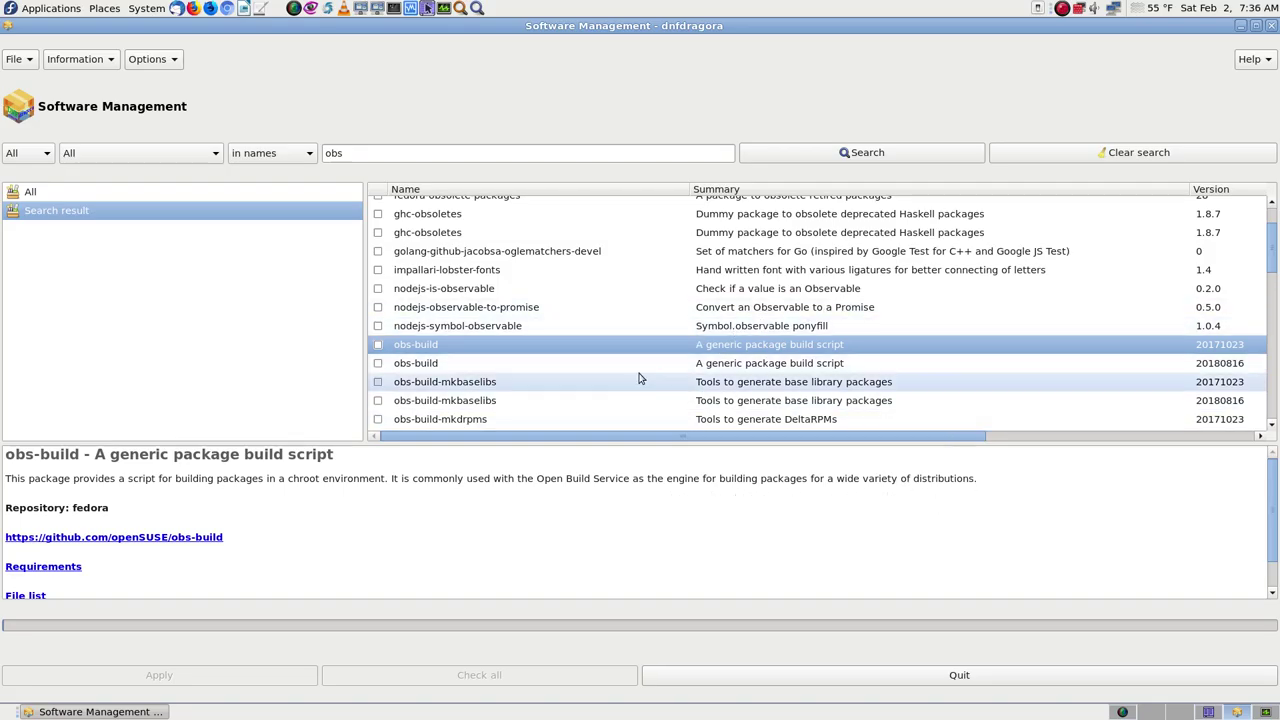
{"action": "scroll", "coordinate": [645, 382], "scroll_direction": "down", "scroll_amount": 2}
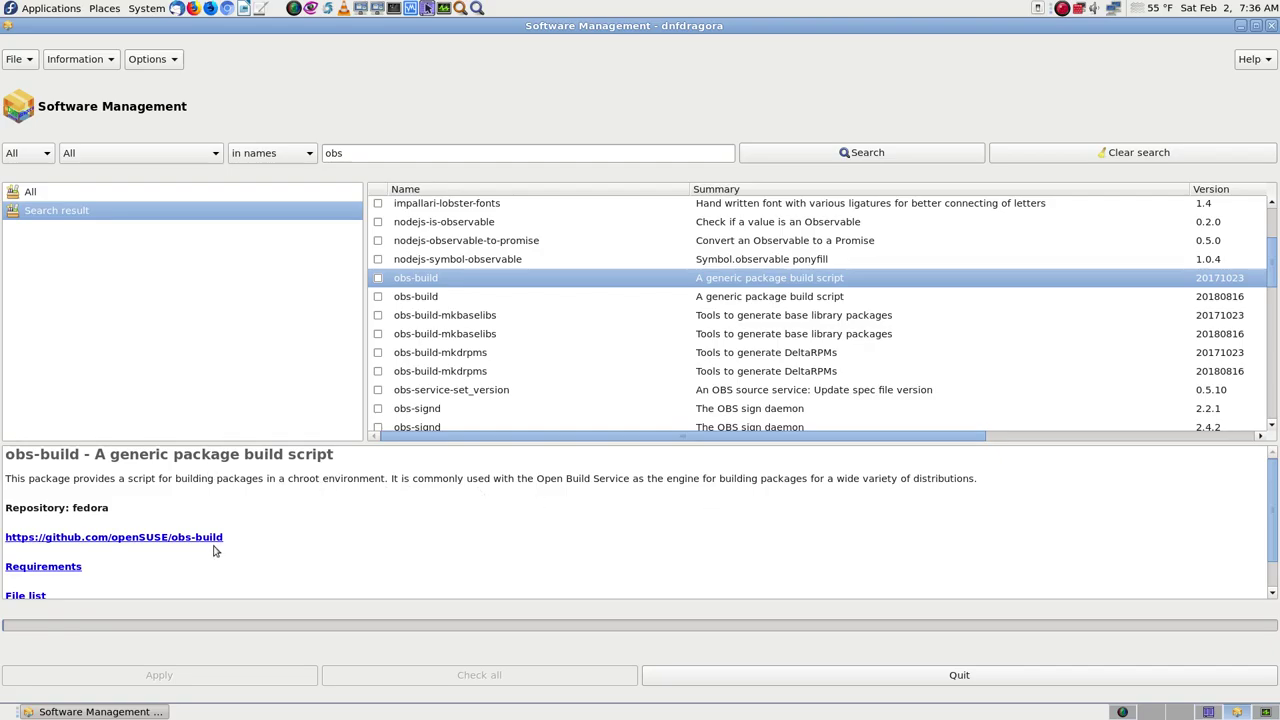
{"action": "scroll", "coordinate": [185, 568], "scroll_direction": "down", "scroll_amount": 1}
{"action": "scroll", "coordinate": [315, 549], "scroll_direction": "up", "scroll_amount": 1}
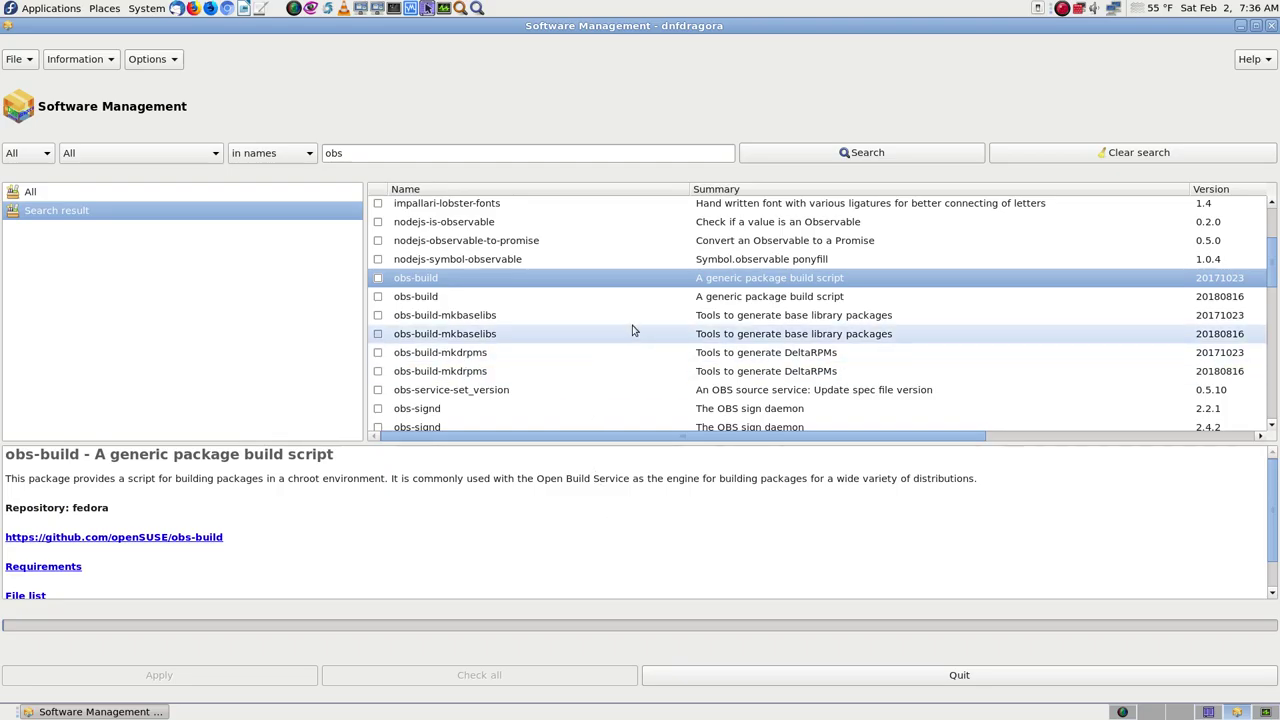
{"action": "scroll", "coordinate": [623, 343], "scroll_direction": "down", "scroll_amount": 3}
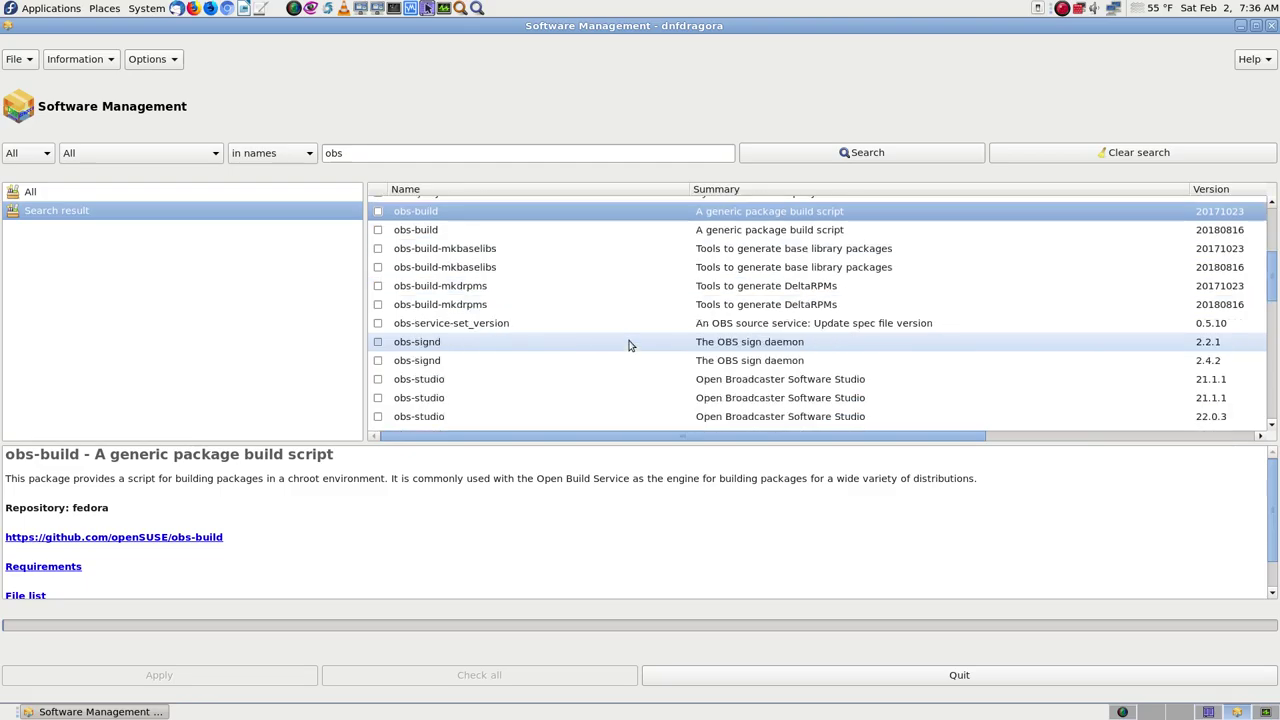
{"action": "left_click", "coordinate": [730, 250]}
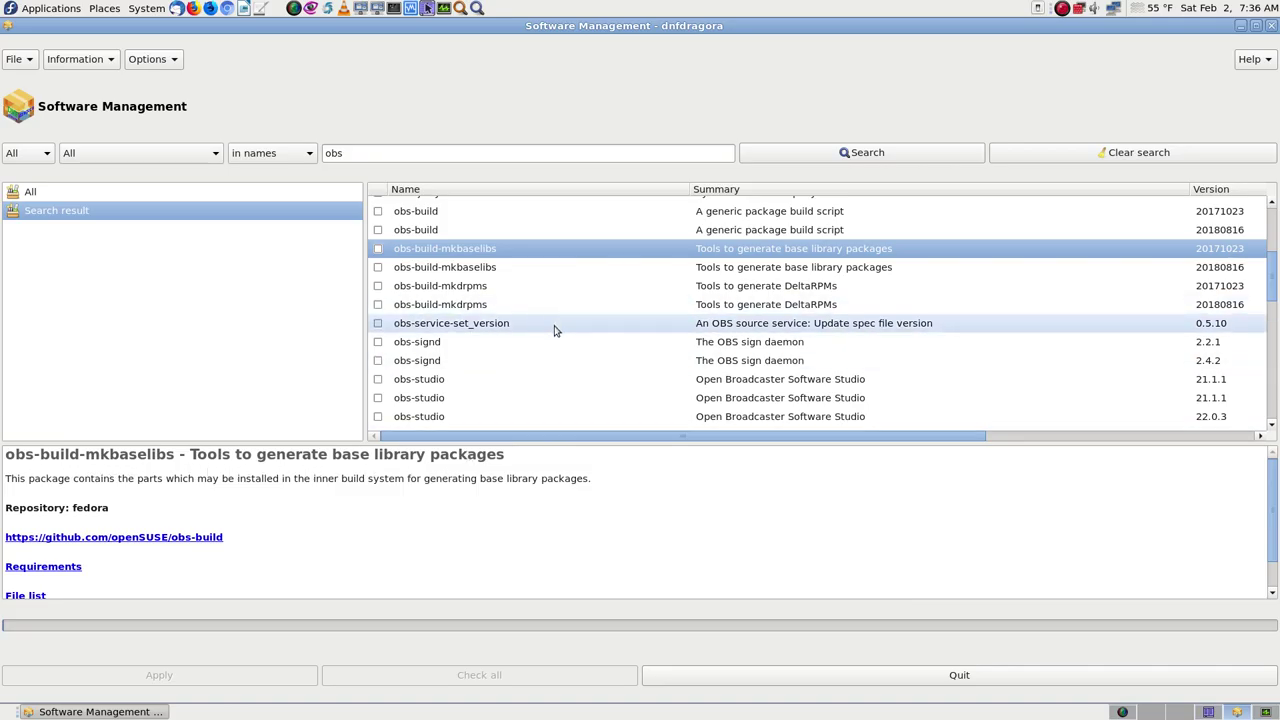
{"action": "scroll", "coordinate": [557, 348], "scroll_direction": "down", "scroll_amount": 2}
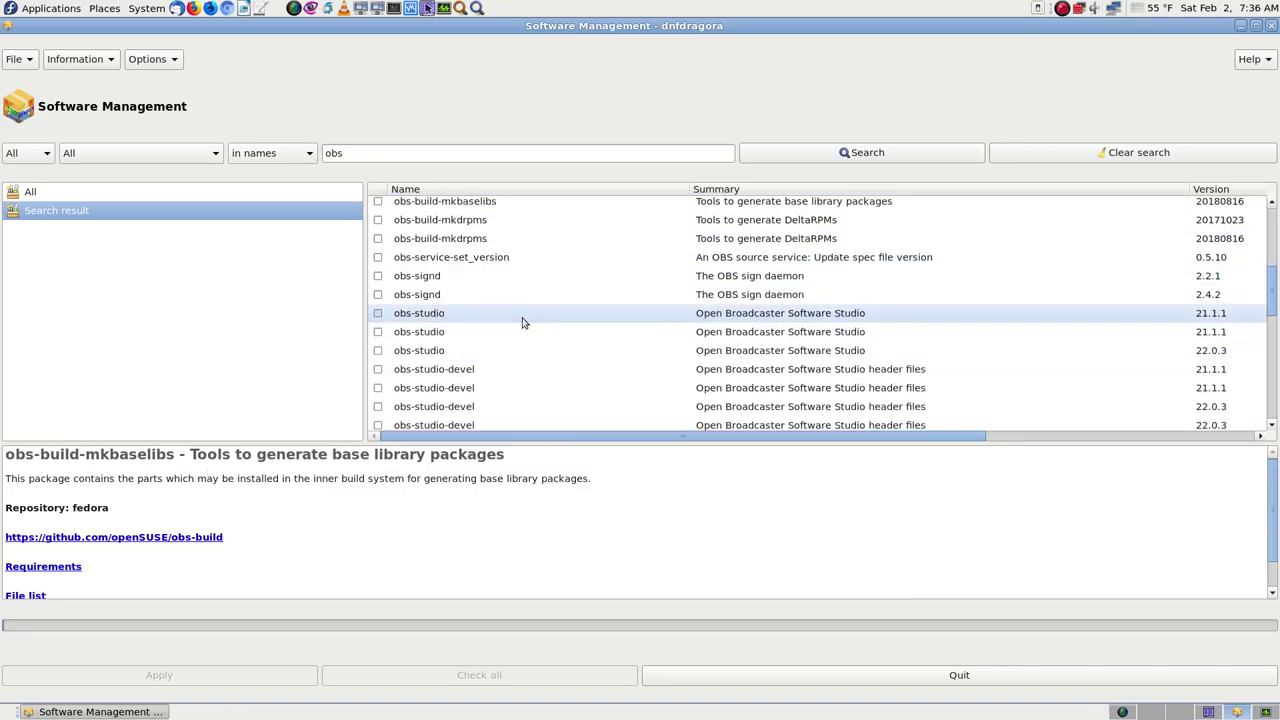
Compare the obs-studio 21.1.1 and 22.0.3 builds and mark 22.0.3 for installation
{"action": "left_click", "coordinate": [522, 321]}
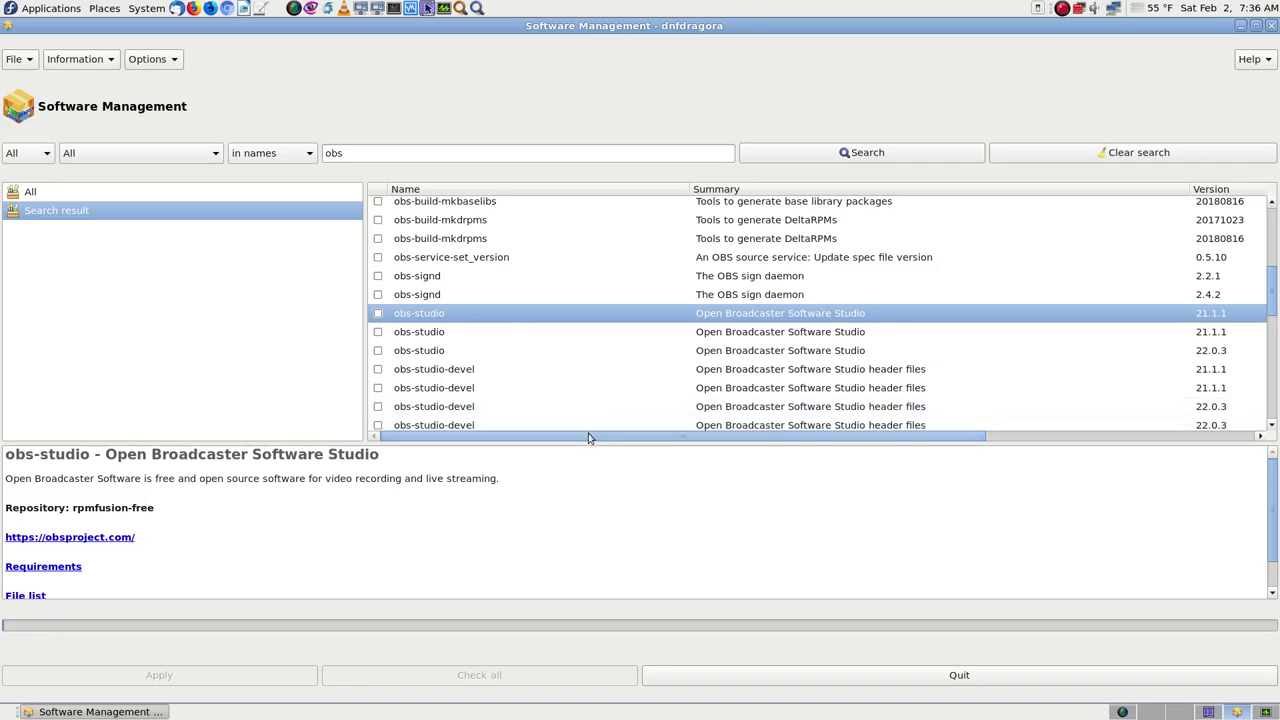
{"action": "left_click_drag", "start_coordinate": [588, 434], "coordinate": [1016, 448]}
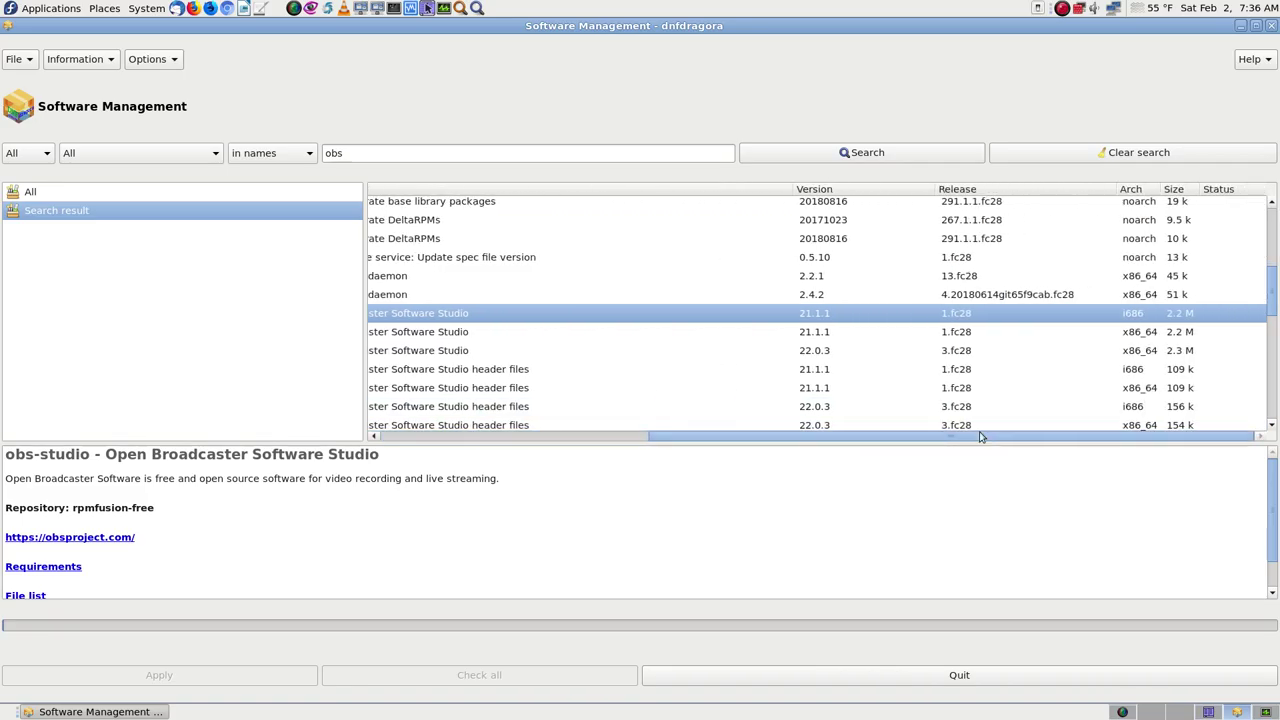
{"action": "left_click", "coordinate": [835, 336]}
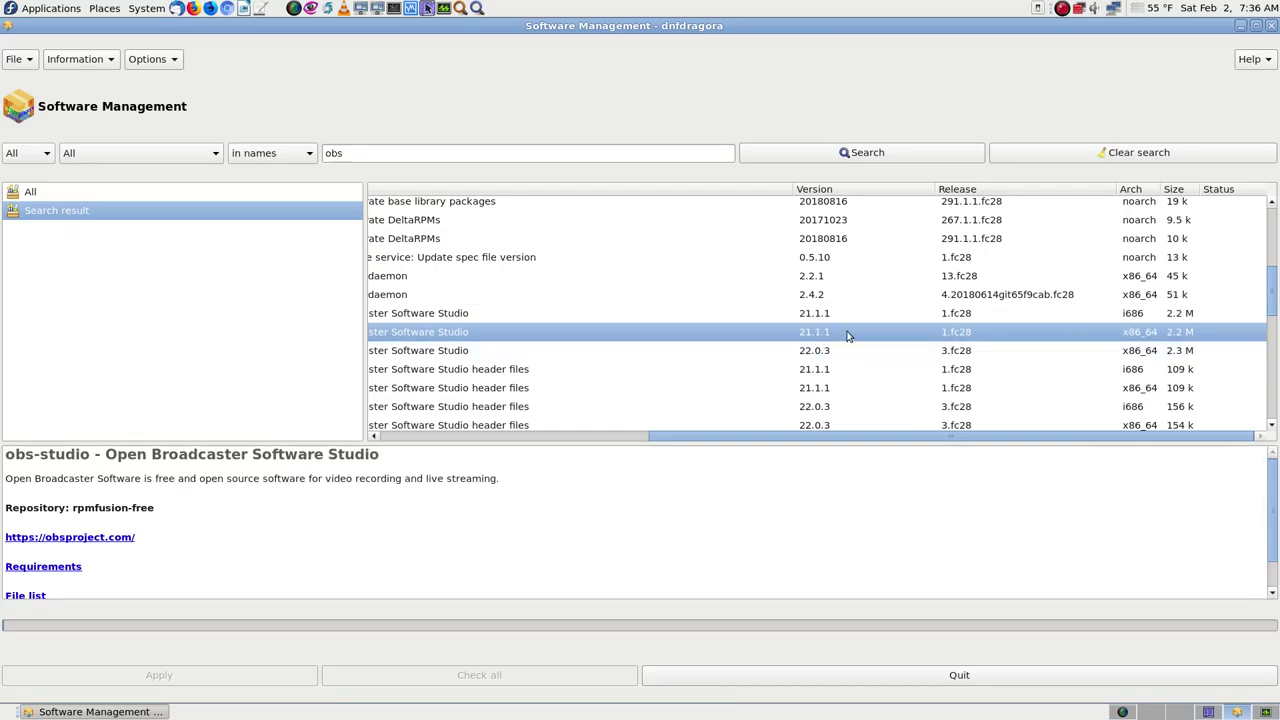
{"action": "left_click", "coordinate": [835, 352]}
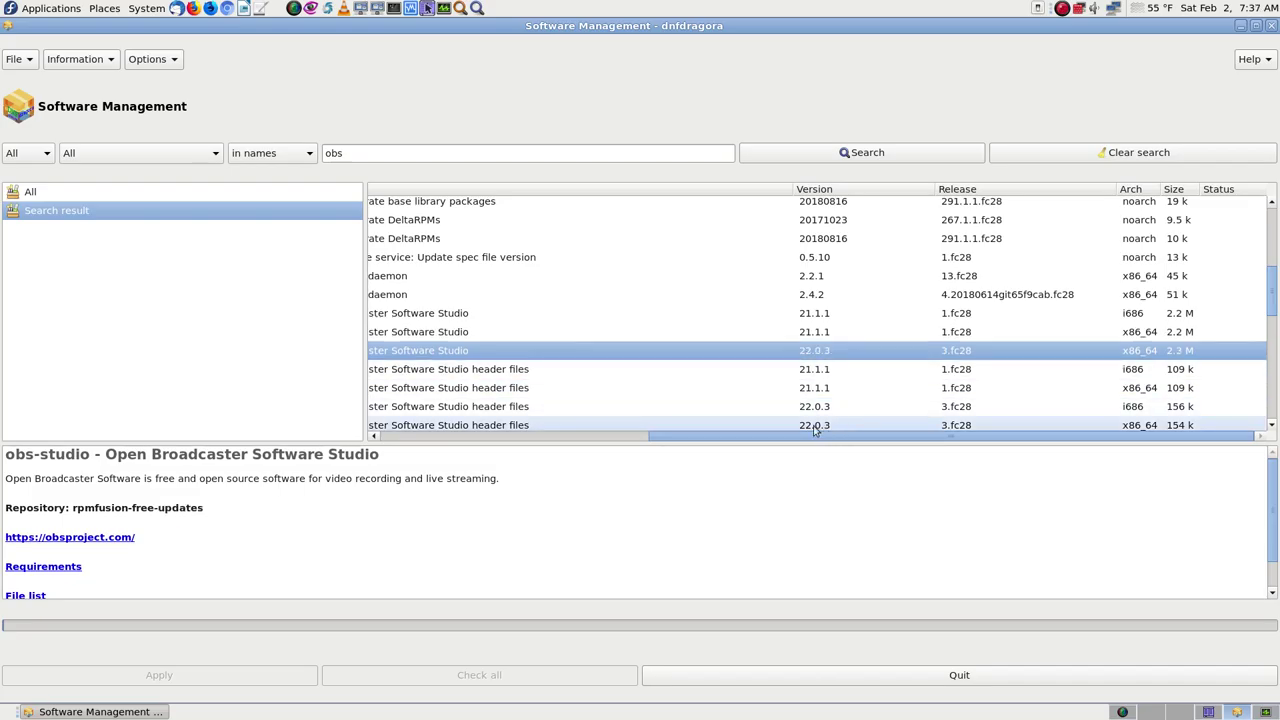
{"action": "left_click_drag", "start_coordinate": [791, 441], "coordinate": [375, 456]}
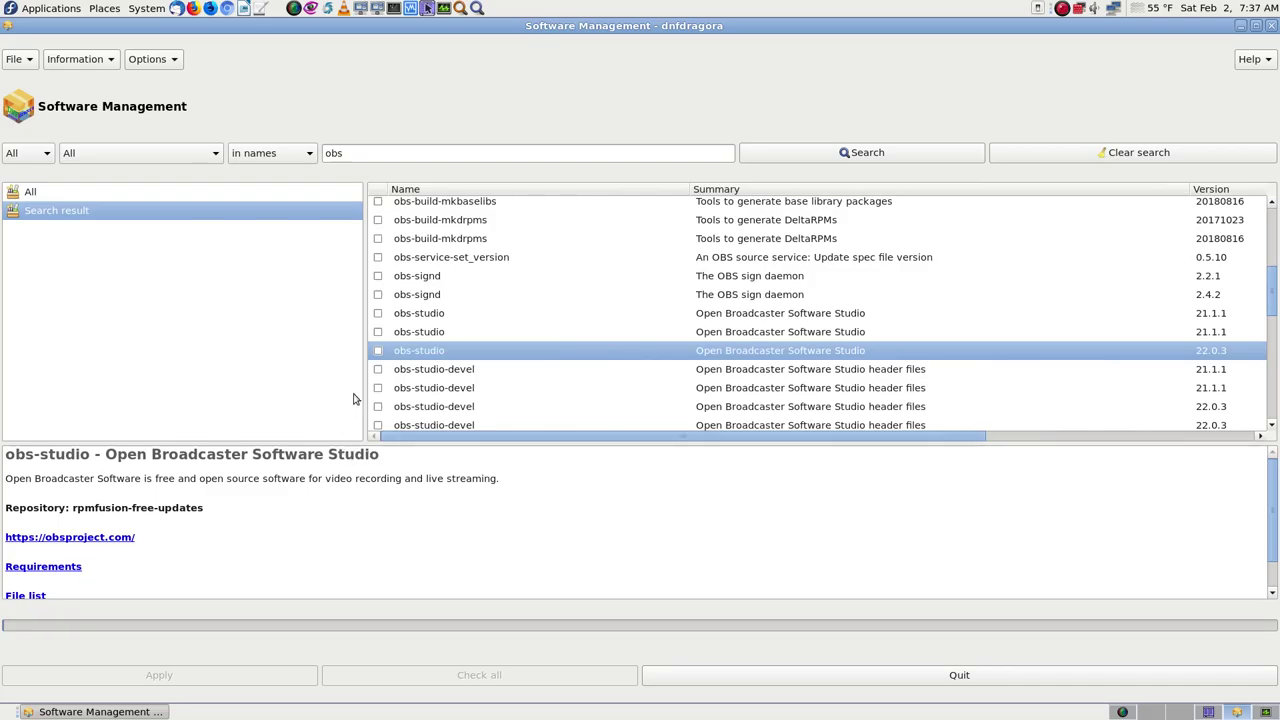
{"action": "left_click", "coordinate": [378, 351]}
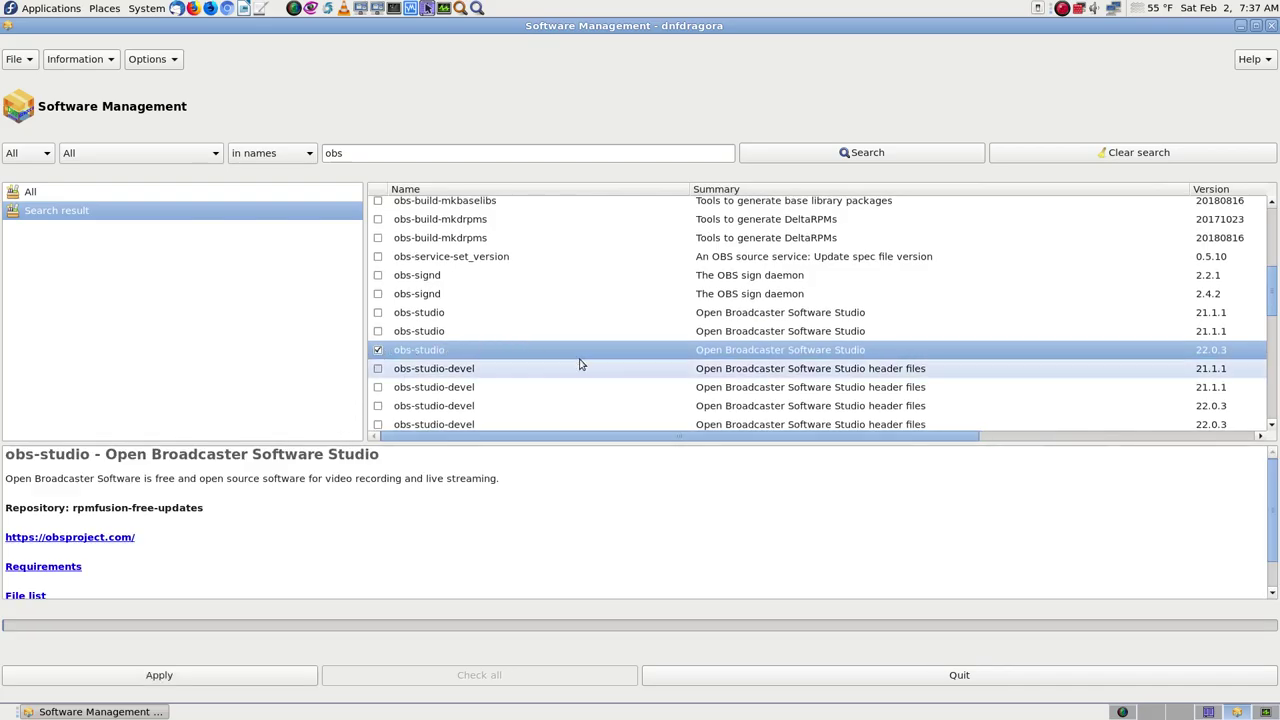
Scroll through the remaining results, then switch to the Krusader workspace
{"action": "scroll", "coordinate": [592, 369], "scroll_direction": "down", "scroll_amount": 1}
{"action": "scroll", "coordinate": [600, 369], "scroll_direction": "down", "scroll_amount": 3}
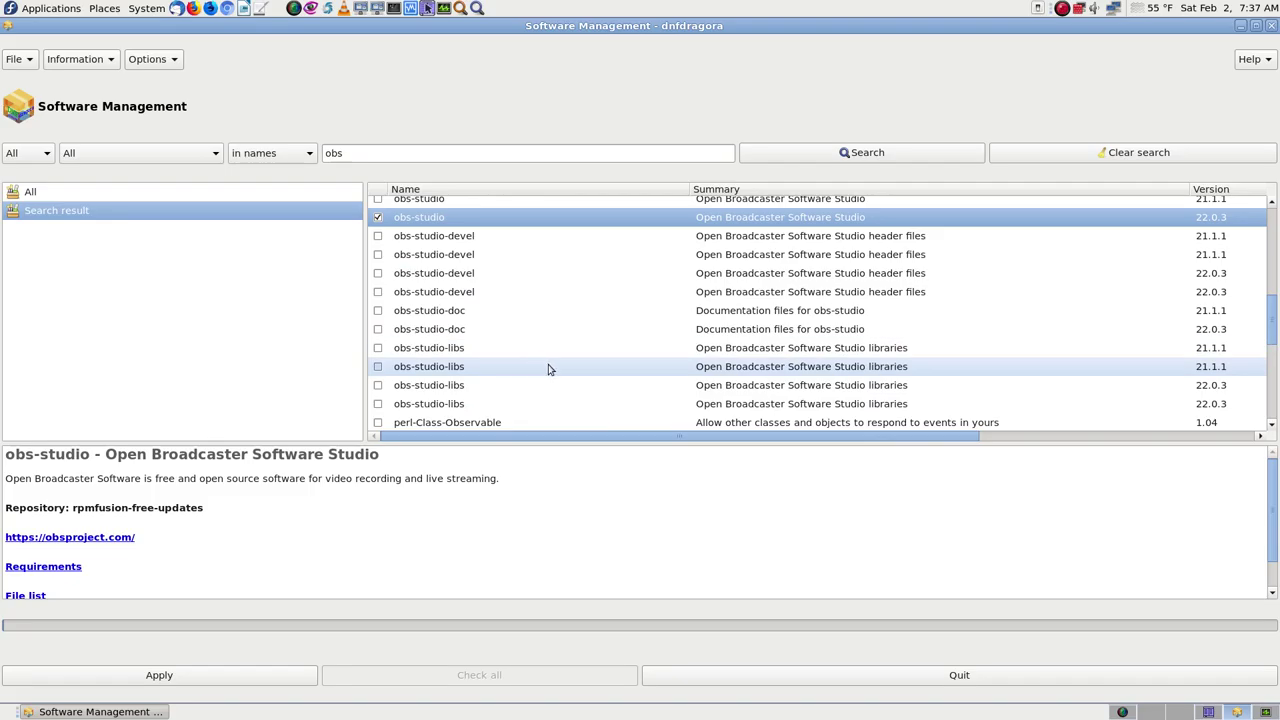
{"action": "scroll", "coordinate": [549, 369], "scroll_direction": "down", "scroll_amount": 3}
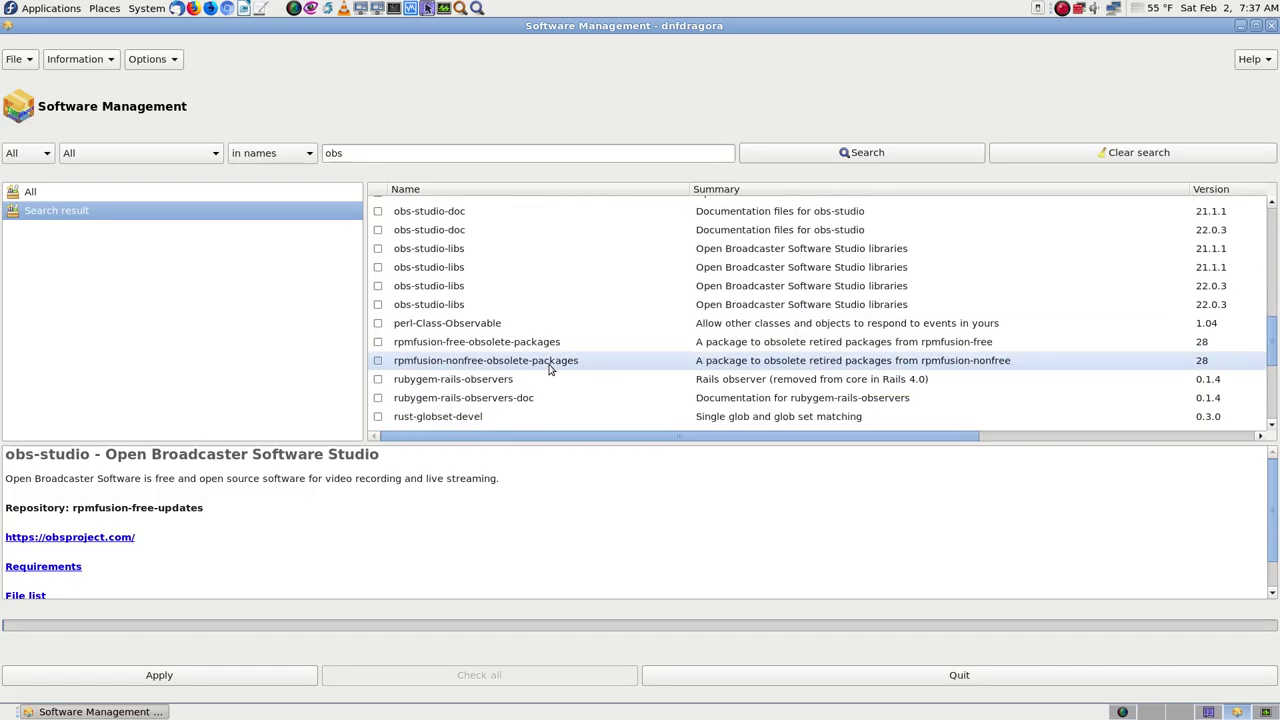
{"action": "scroll", "coordinate": [549, 369], "scroll_direction": "up", "scroll_amount": 4}
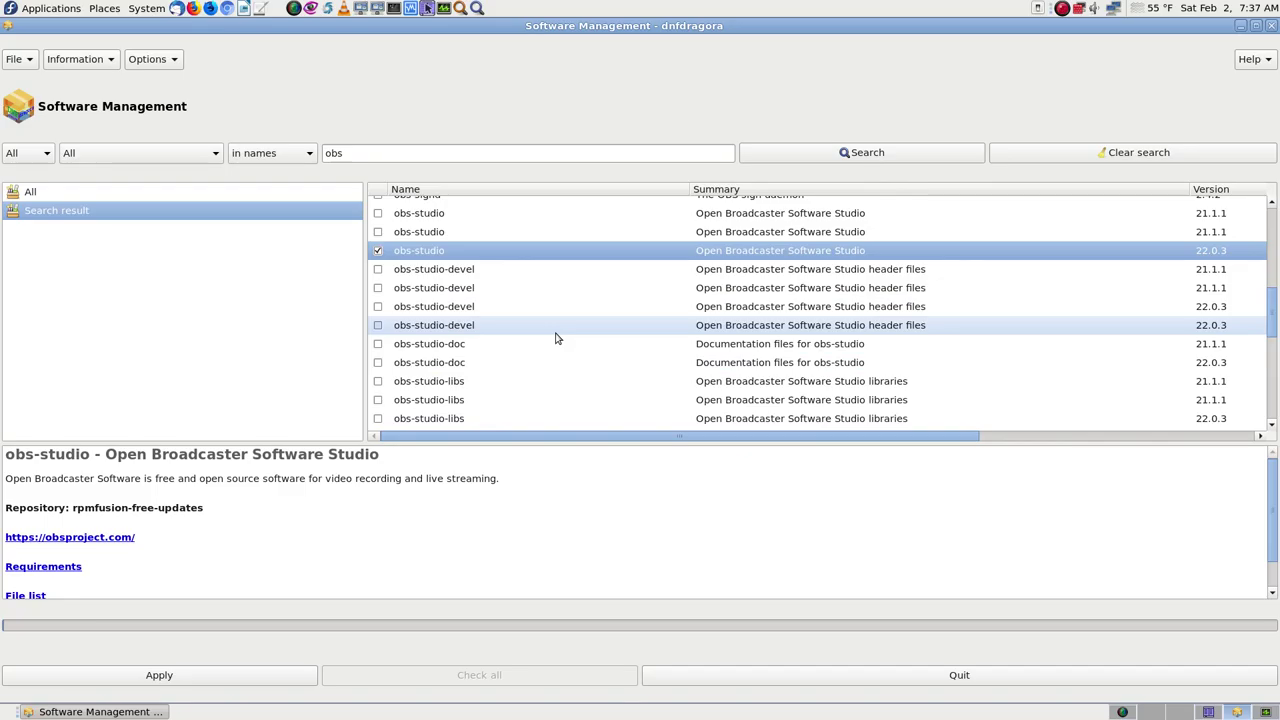
{"action": "scroll", "coordinate": [495, 383], "scroll_direction": "down", "scroll_amount": 1}
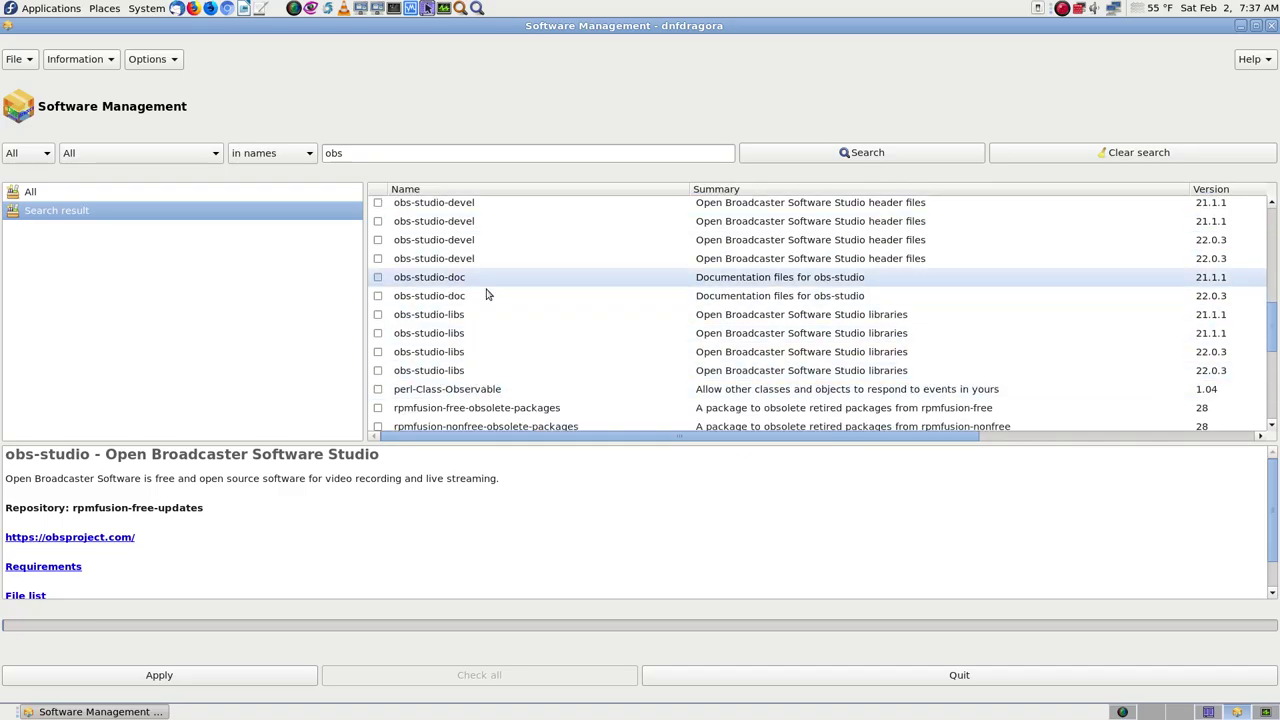
{"action": "scroll", "coordinate": [543, 343], "scroll_direction": "up", "scroll_amount": 2}
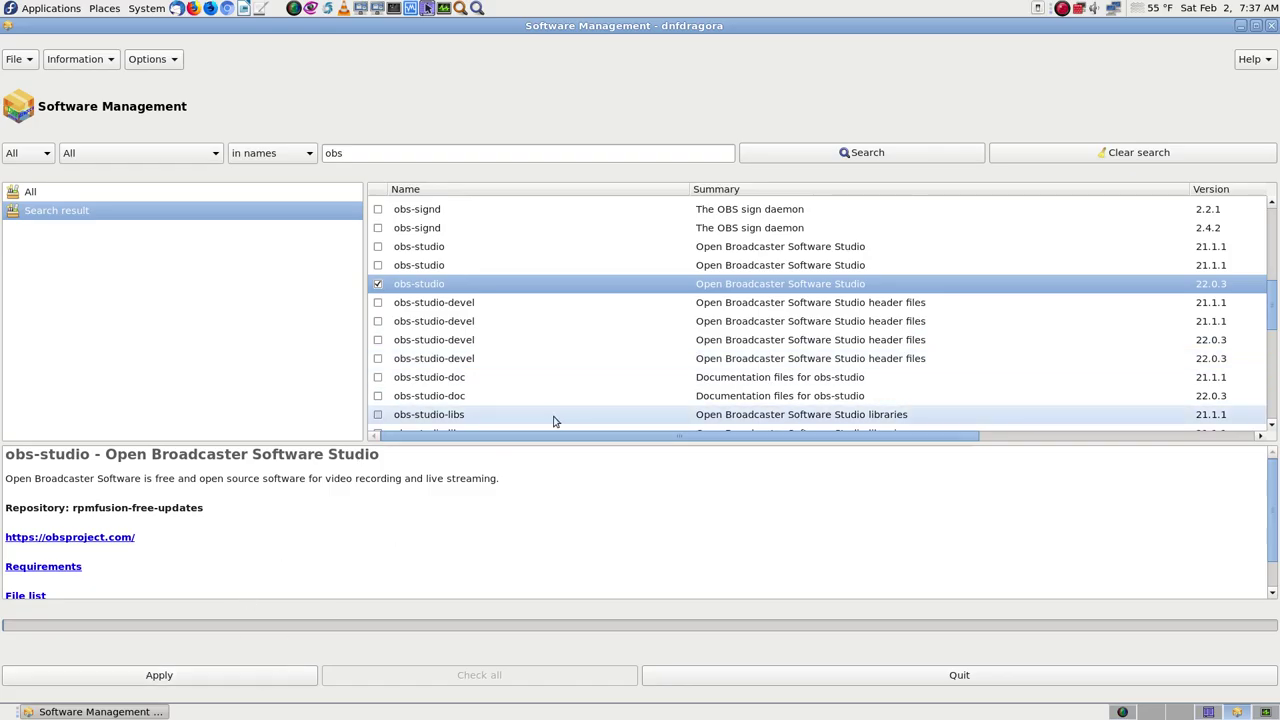
{"action": "left_click_drag", "start_coordinate": [547, 440], "coordinate": [370, 495]}
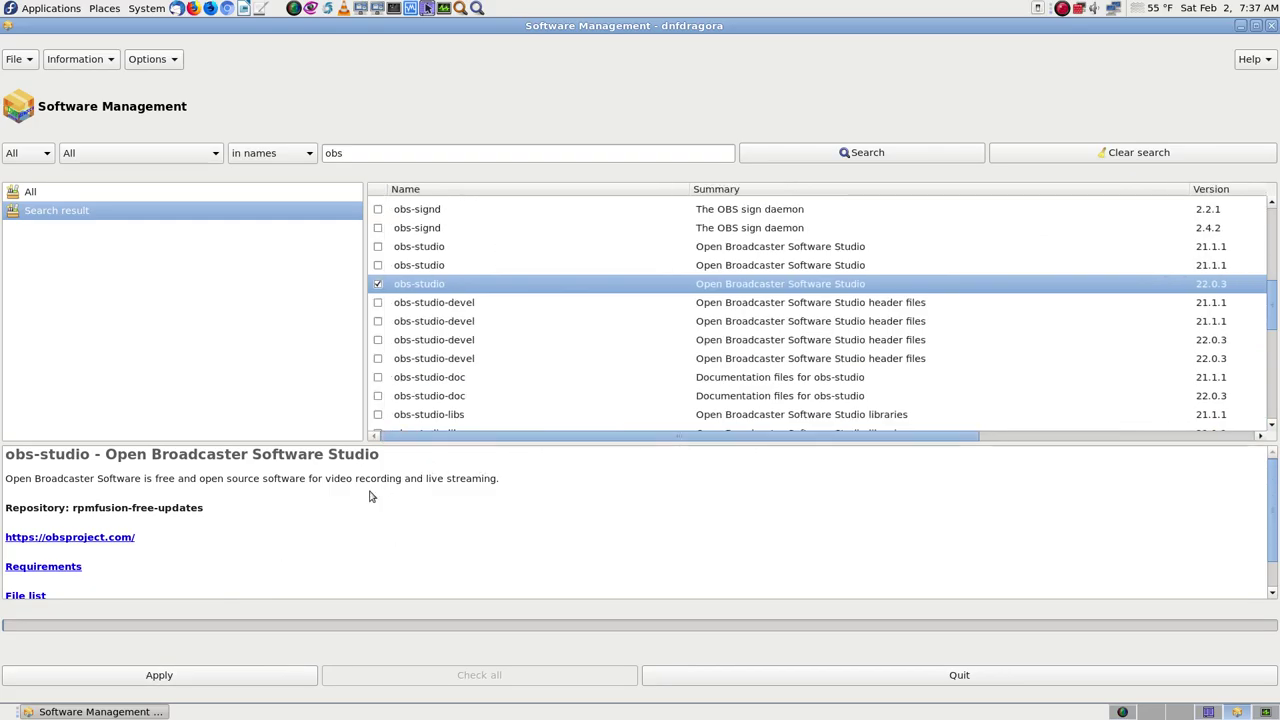
{"action": "left_click", "coordinate": [1209, 711]}
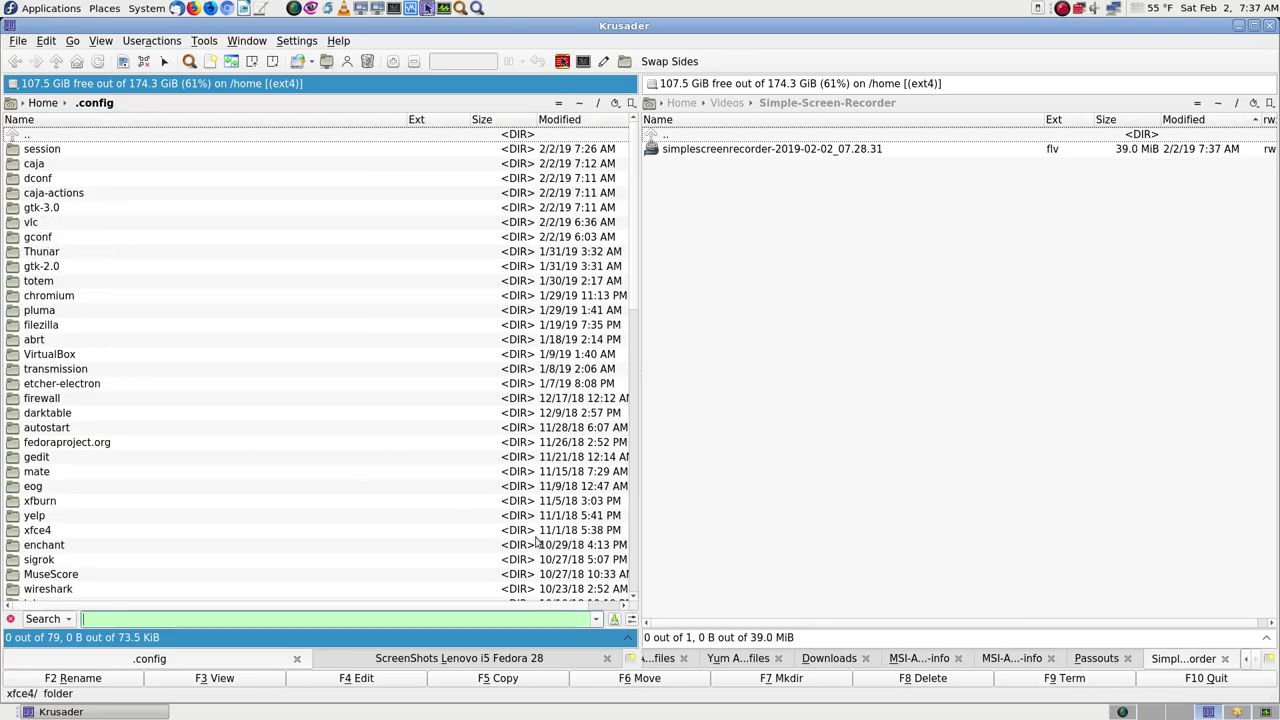
Return to dnfdragora and apply the pending obs-studio 22.0.3 installation
{"action": "left_click", "coordinate": [1238, 713]}
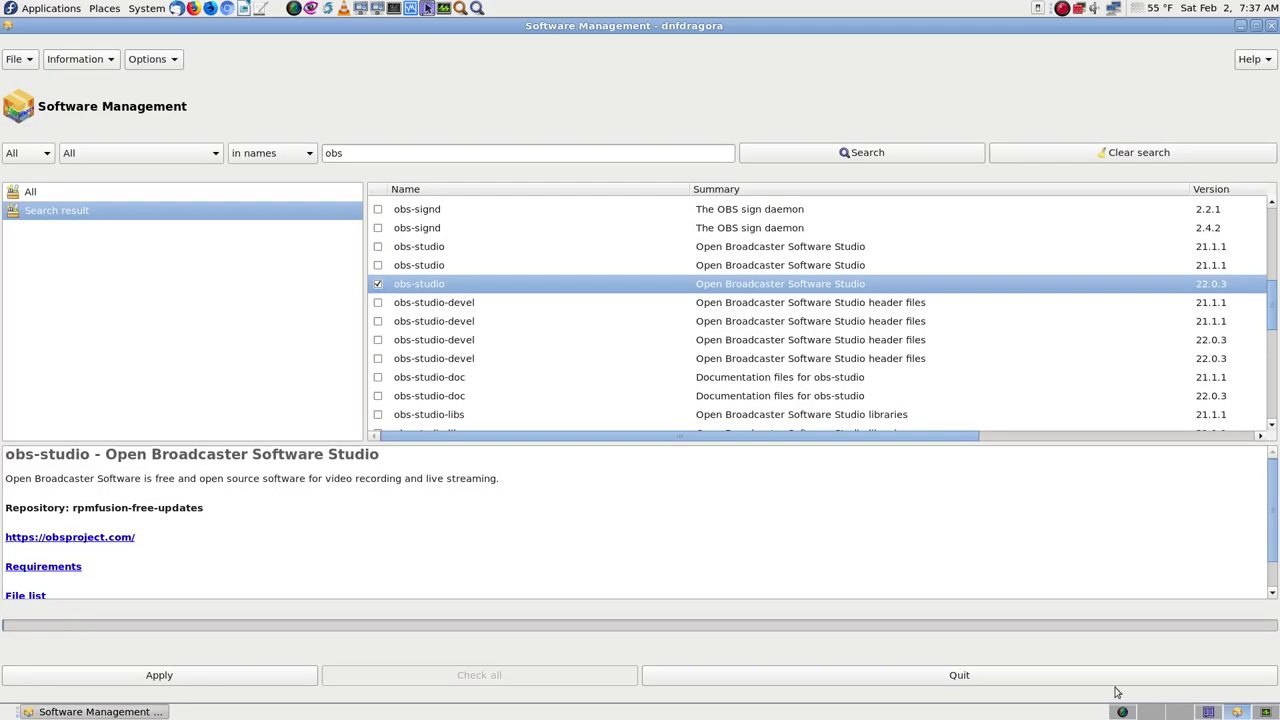
{"action": "left_click", "coordinate": [222, 679]}
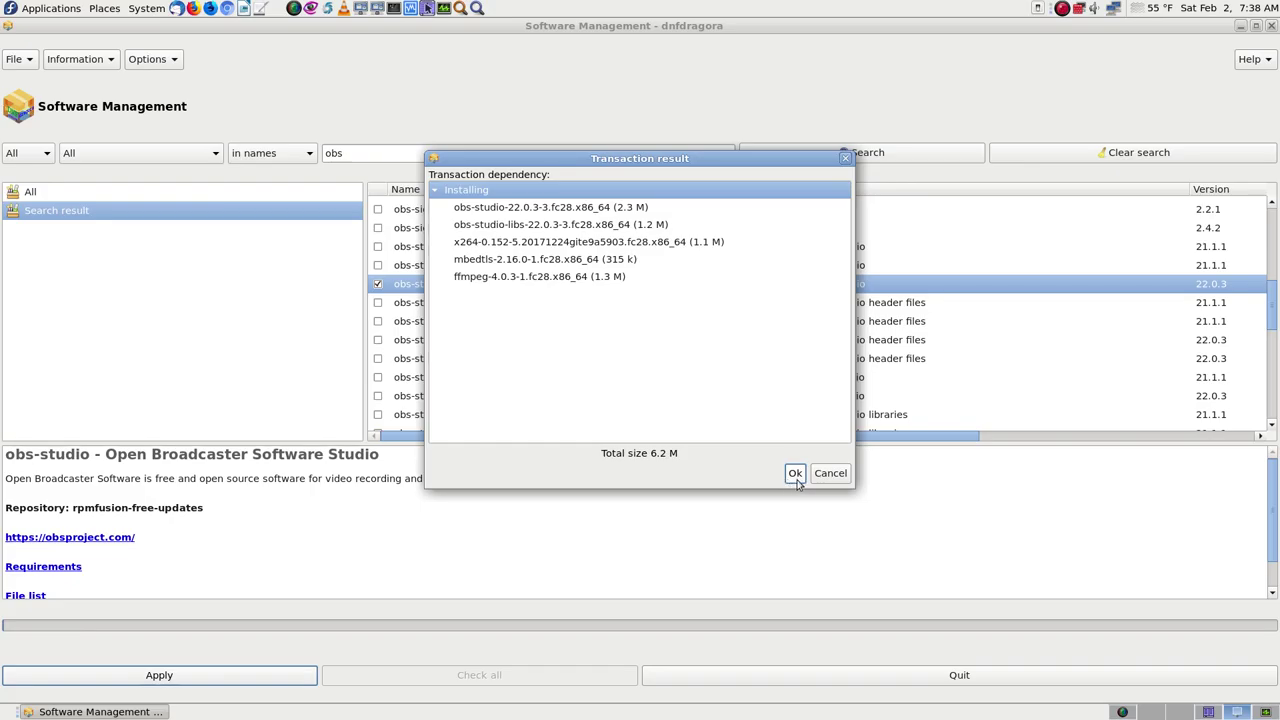
Screenshot the five-package, 6.2 M transaction list and accept it
{"action": "key", "text": "Print"}
{"action": "key", "text": "Return"}
{"action": "left_click", "coordinate": [795, 474]}
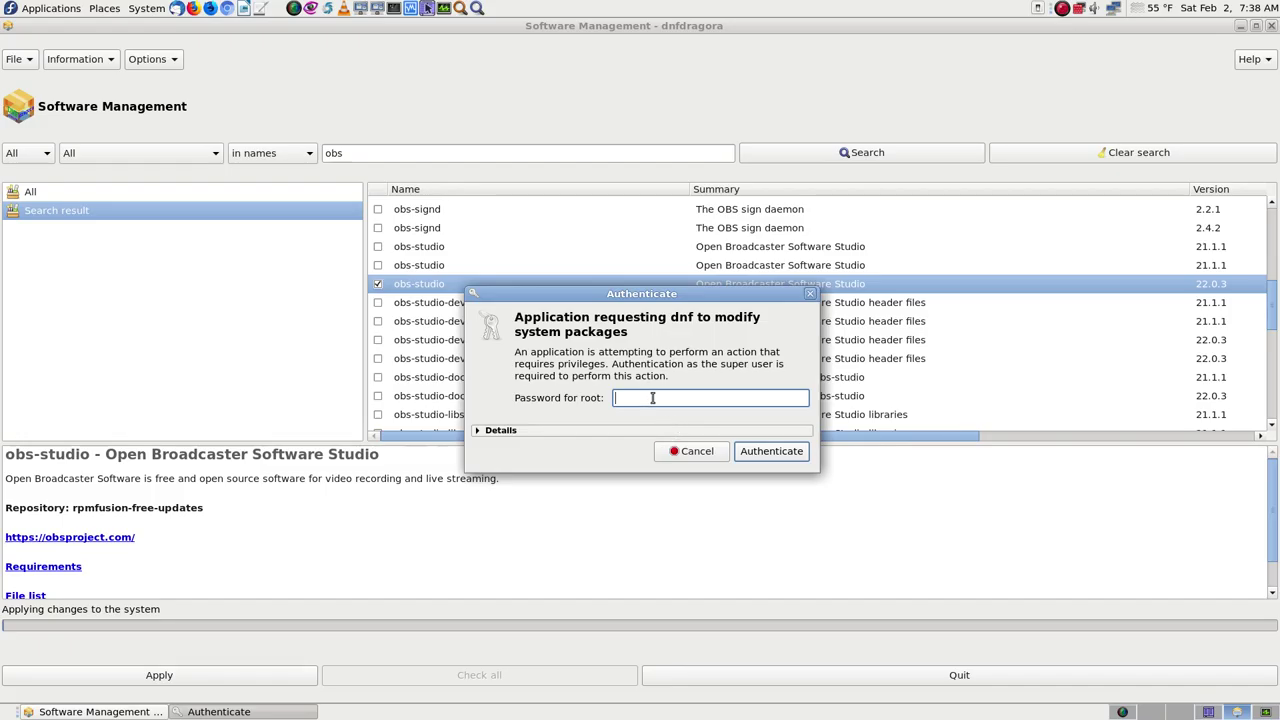
Enter the root password in the authentication prompt to start installing
{"action": "type", "text": "************"}
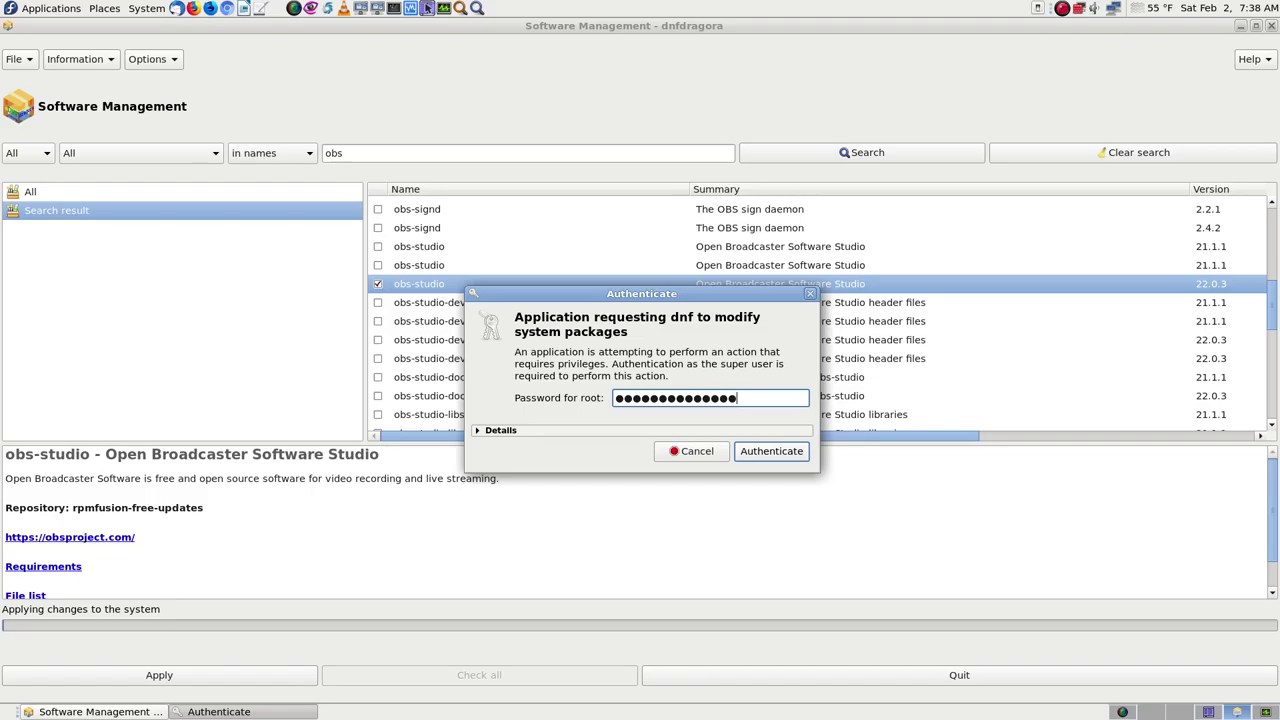
{"action": "key", "text": "Return"}
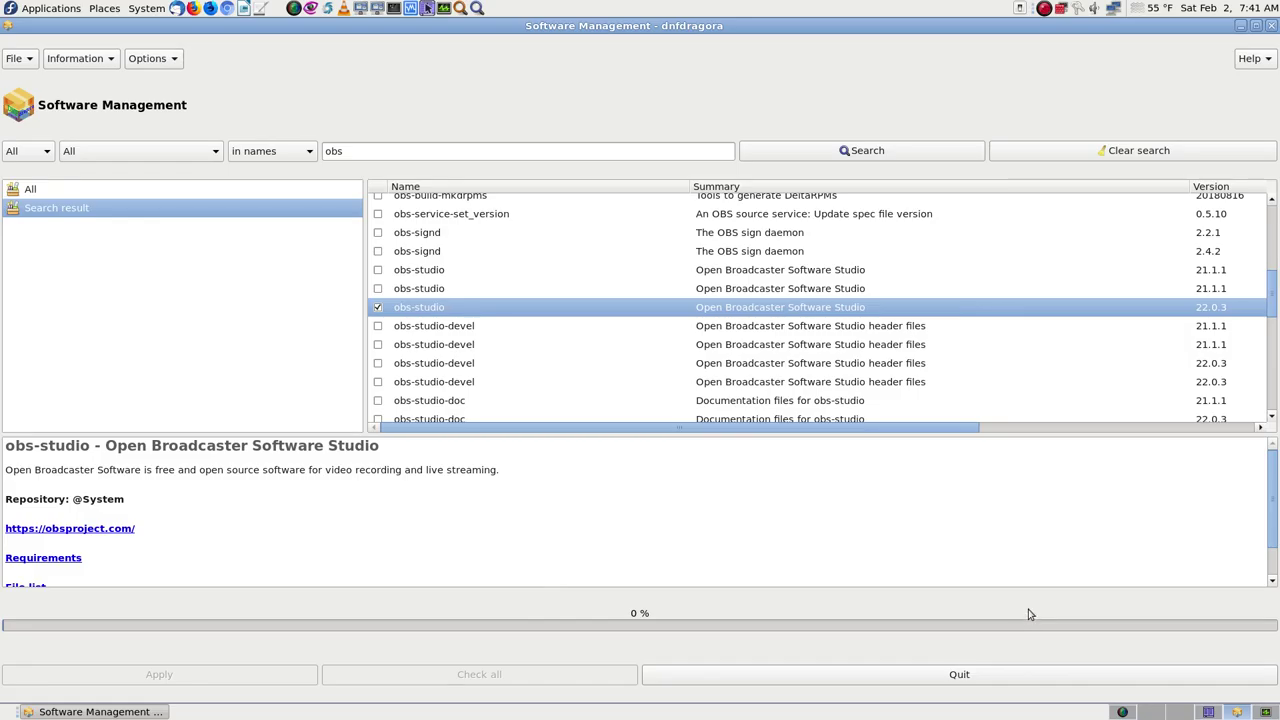
Quit dnfdragora once obs-studio 22.0.3 has finished installing
{"action": "left_click", "coordinate": [1044, 668]}
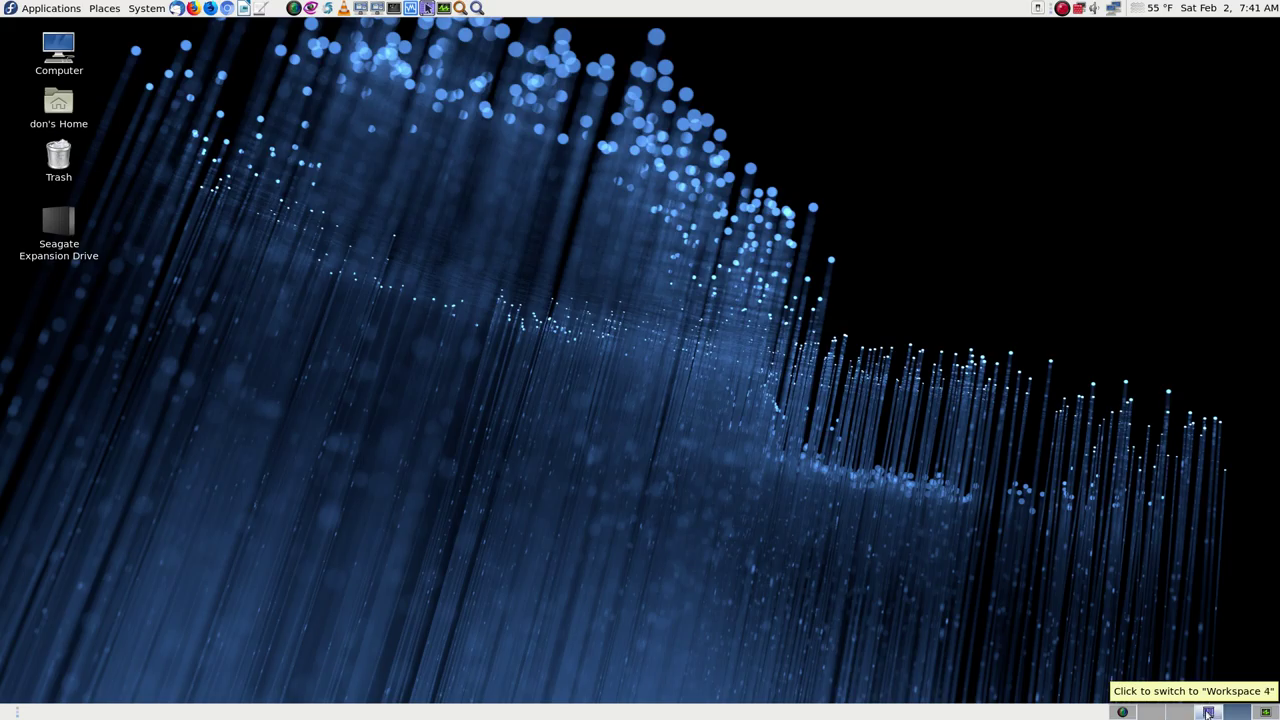
Switch workspaces to reach the bare desktop and open the Applications menu
{"action": "left_click", "coordinate": [1208, 713]}
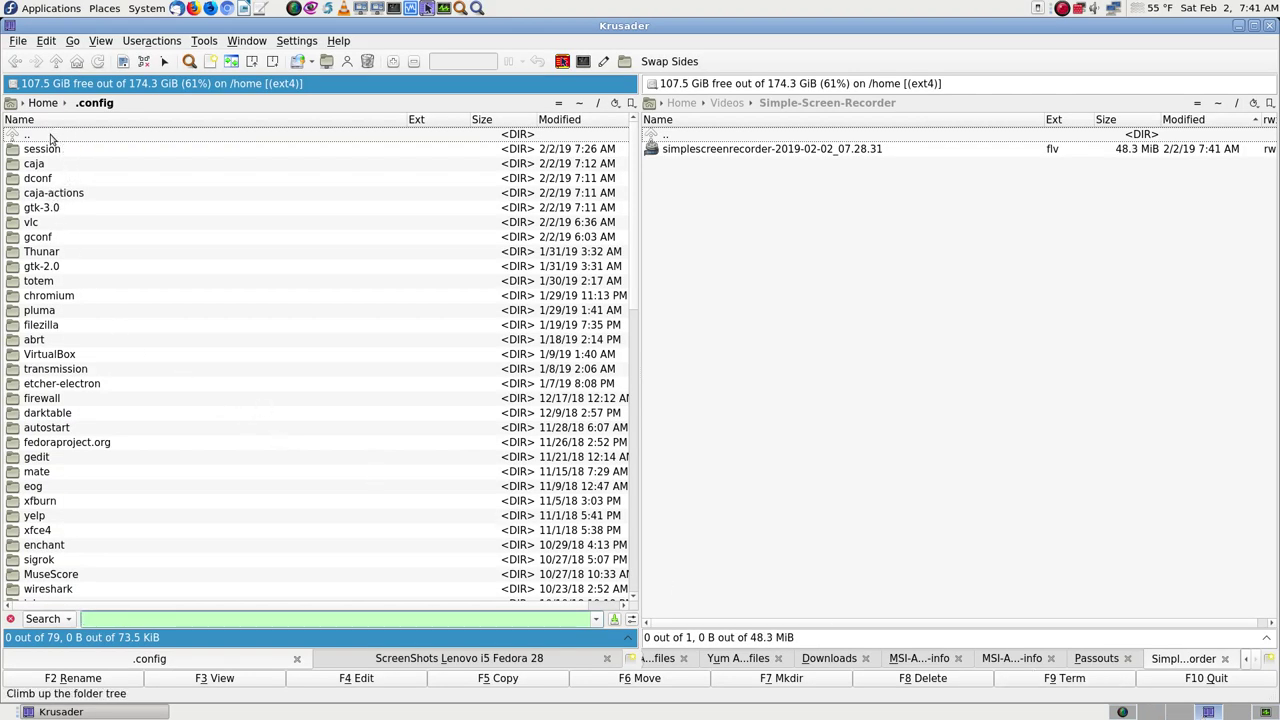
{"action": "type", "text": "obs"}
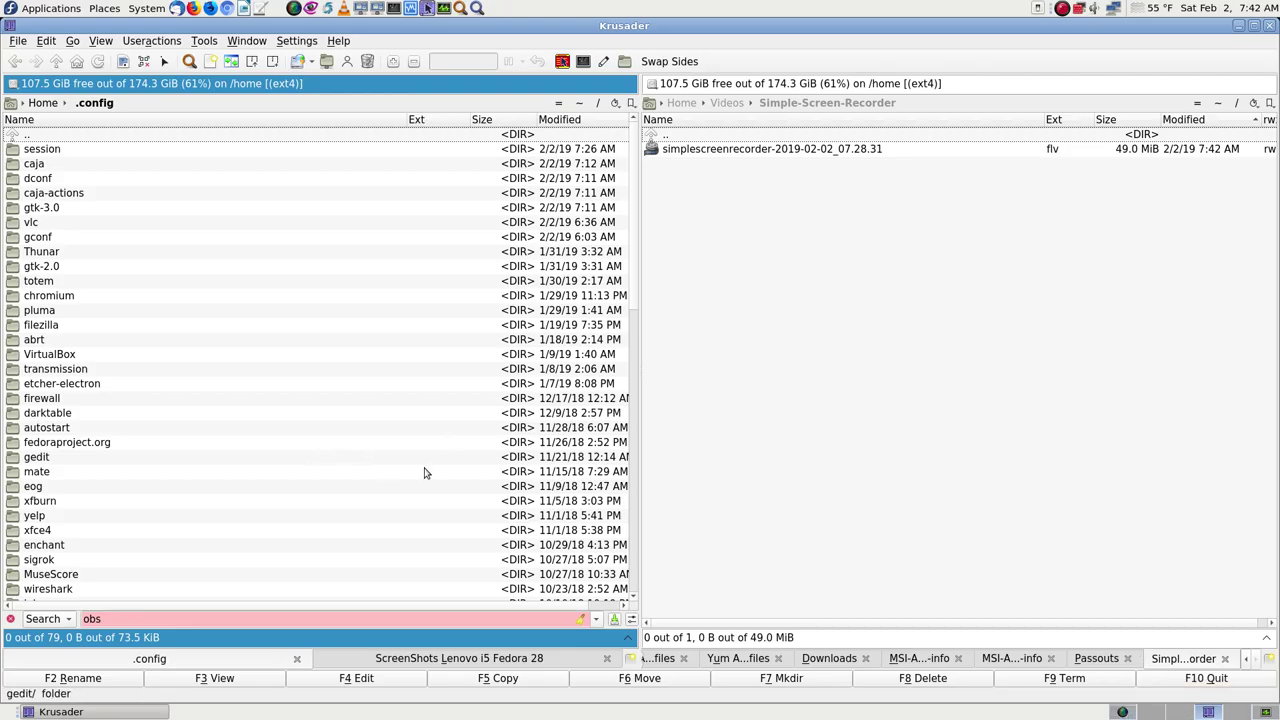
{"action": "left_click", "coordinate": [1238, 712]}
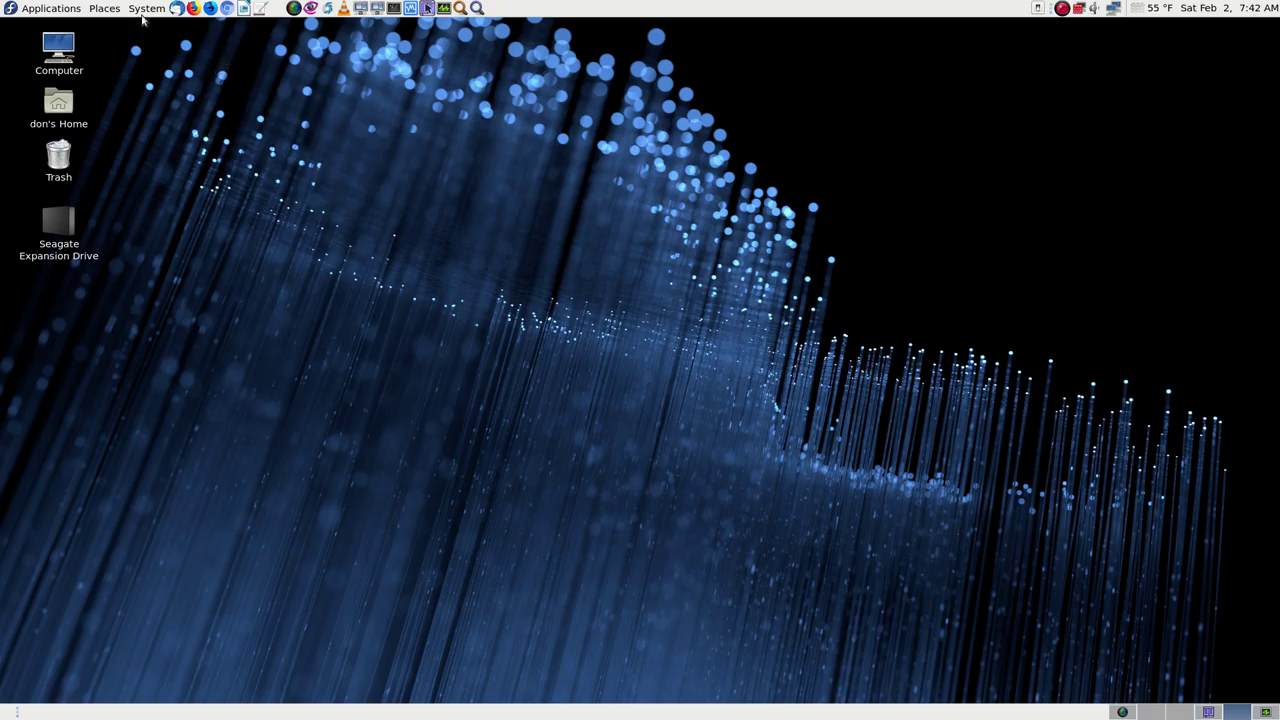
{"action": "left_click", "coordinate": [60, 10]}
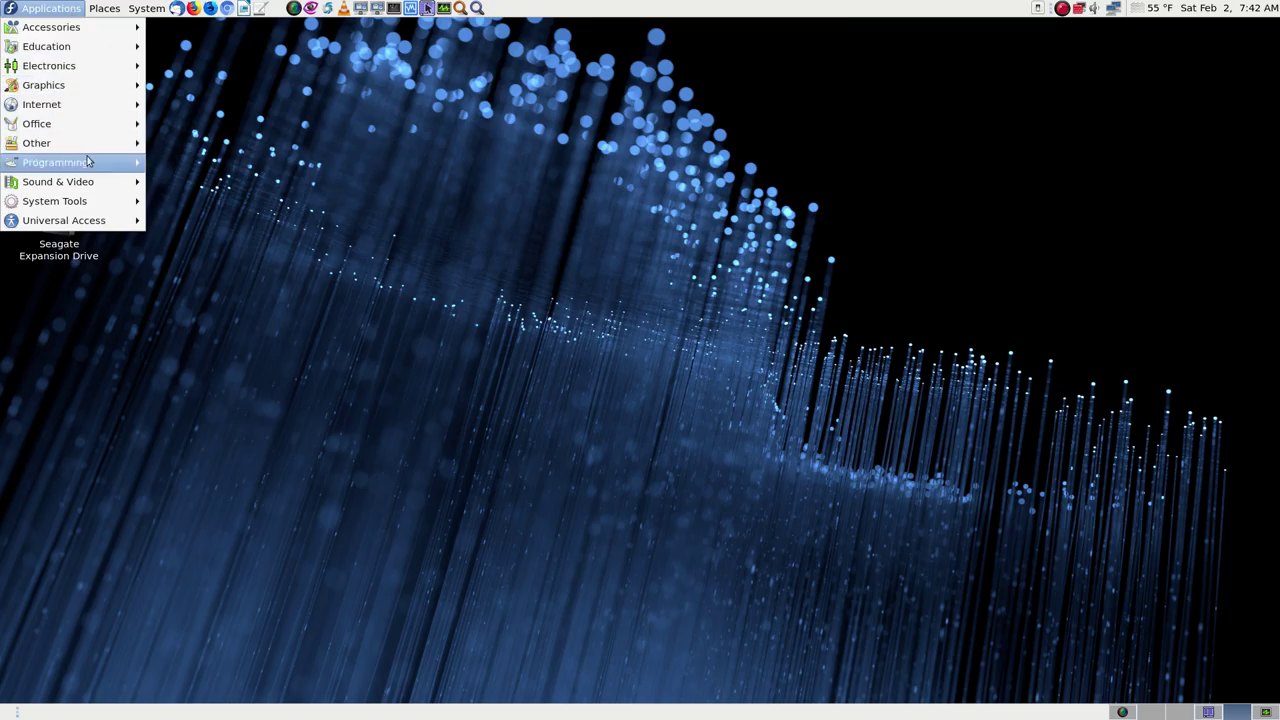
Launch OBS from Sound & Video > Capture and Import and accept its license agreement
{"action": "mouse_move", "coordinate": [86, 181]}
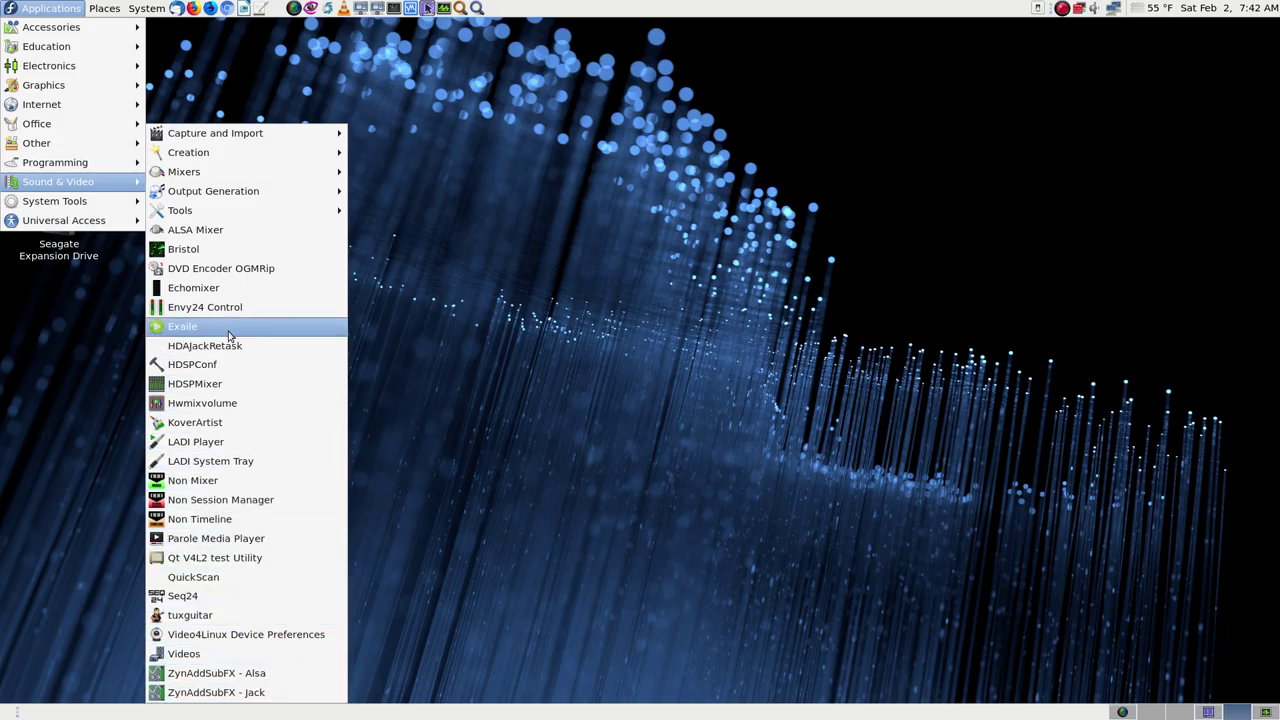
{"action": "mouse_move", "coordinate": [287, 127]}
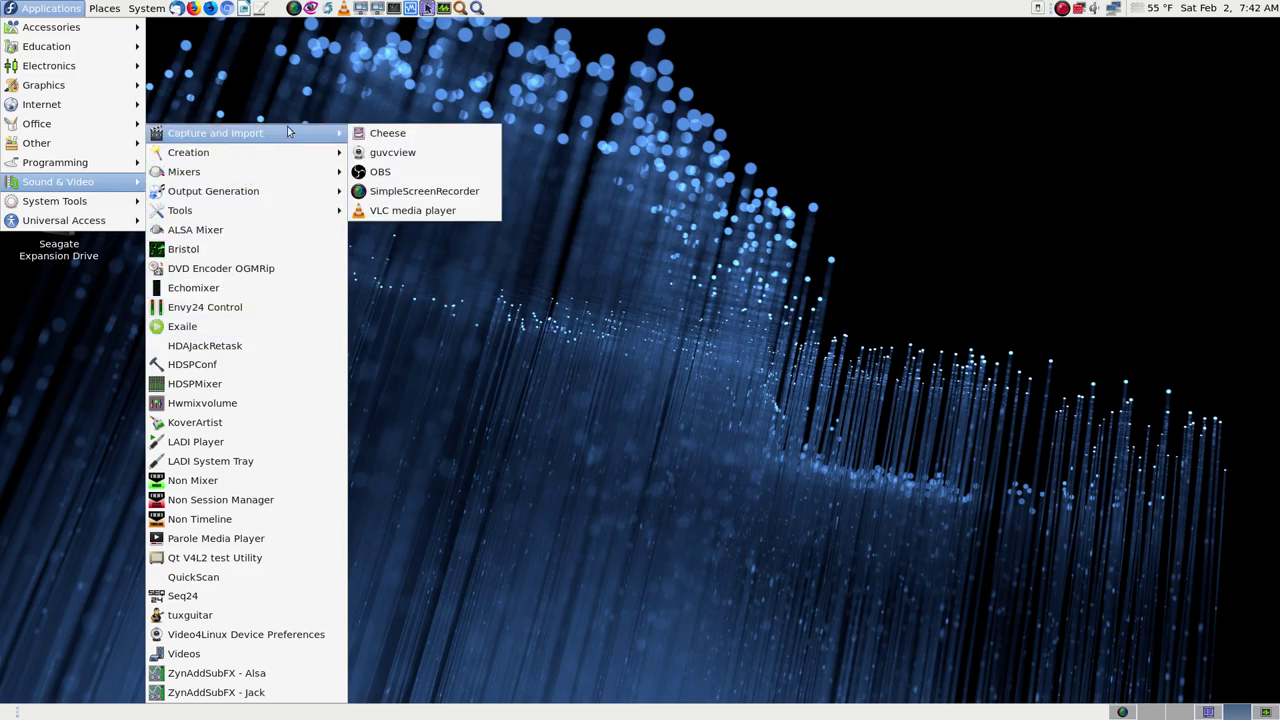
{"action": "left_click", "coordinate": [436, 176]}
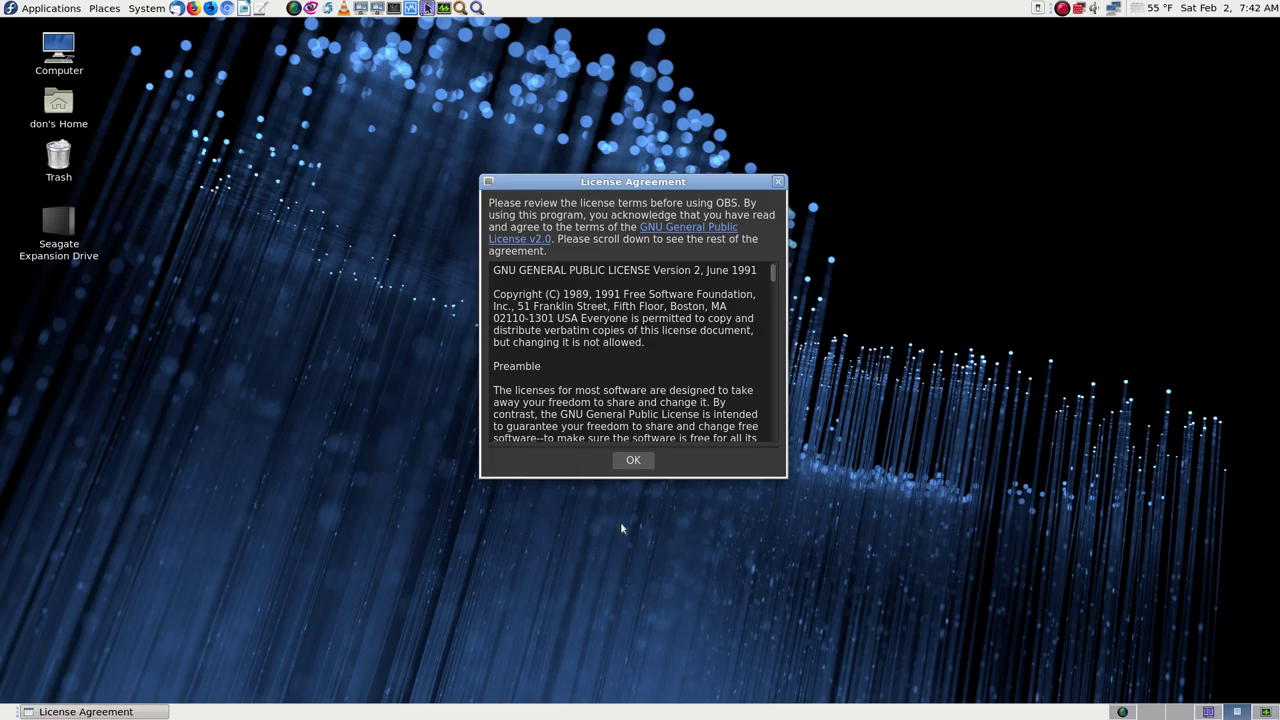
{"action": "scroll", "coordinate": [771, 297], "scroll_direction": "down", "scroll_amount": 4}
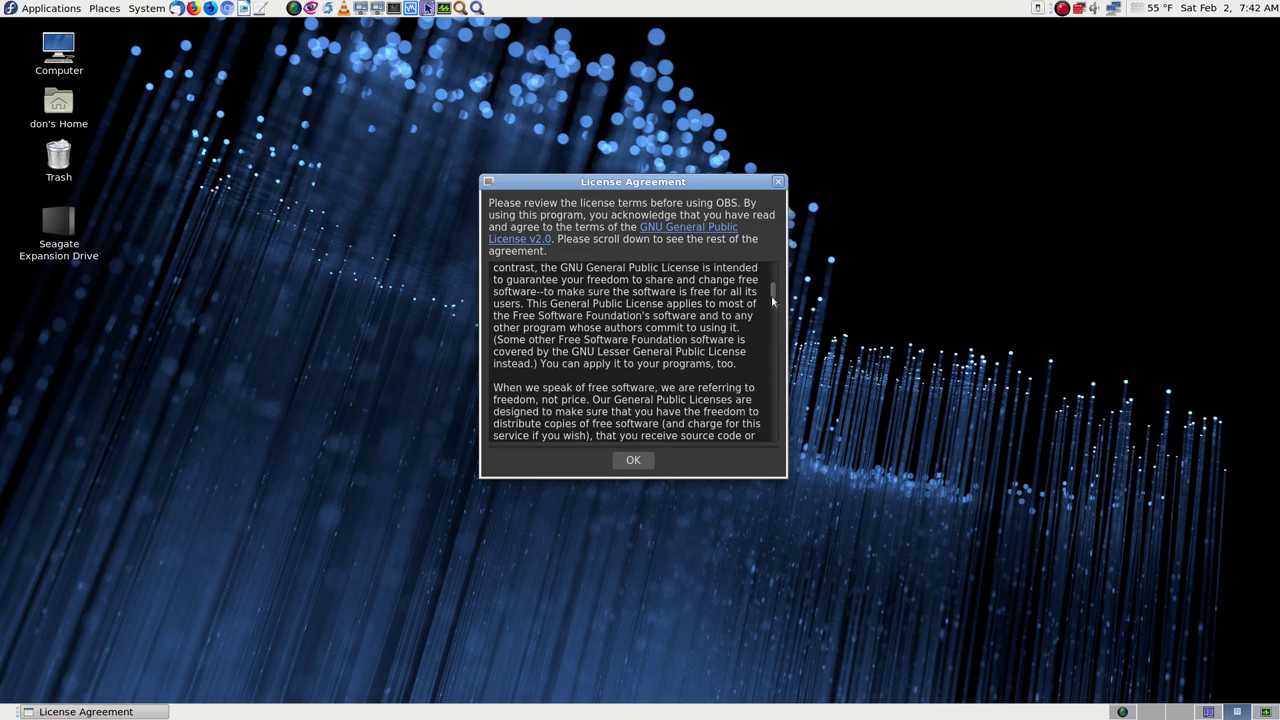
{"action": "left_click_drag", "start_coordinate": [771, 295], "coordinate": [785, 470]}
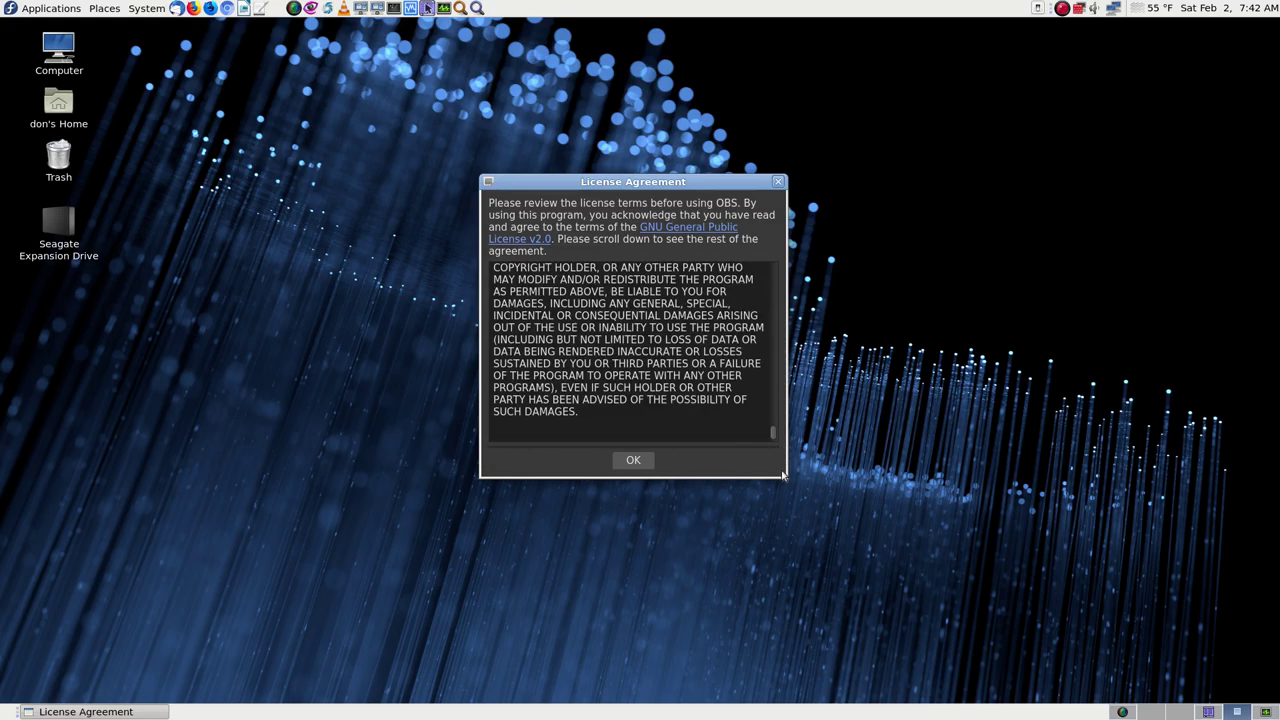
{"action": "left_click", "coordinate": [636, 462]}
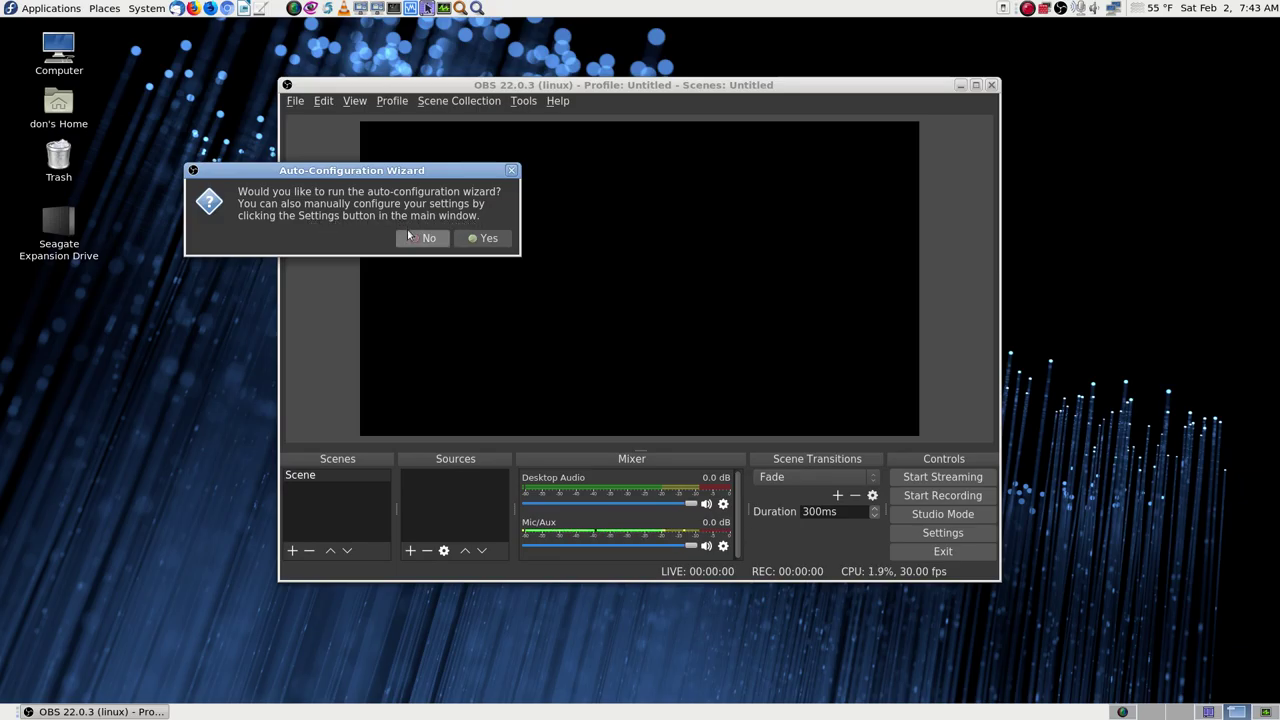
Run the auto-configuration wizard optimized for streaming, with 1920x1080 at 30 FPS
{"action": "left_click", "coordinate": [488, 239]}
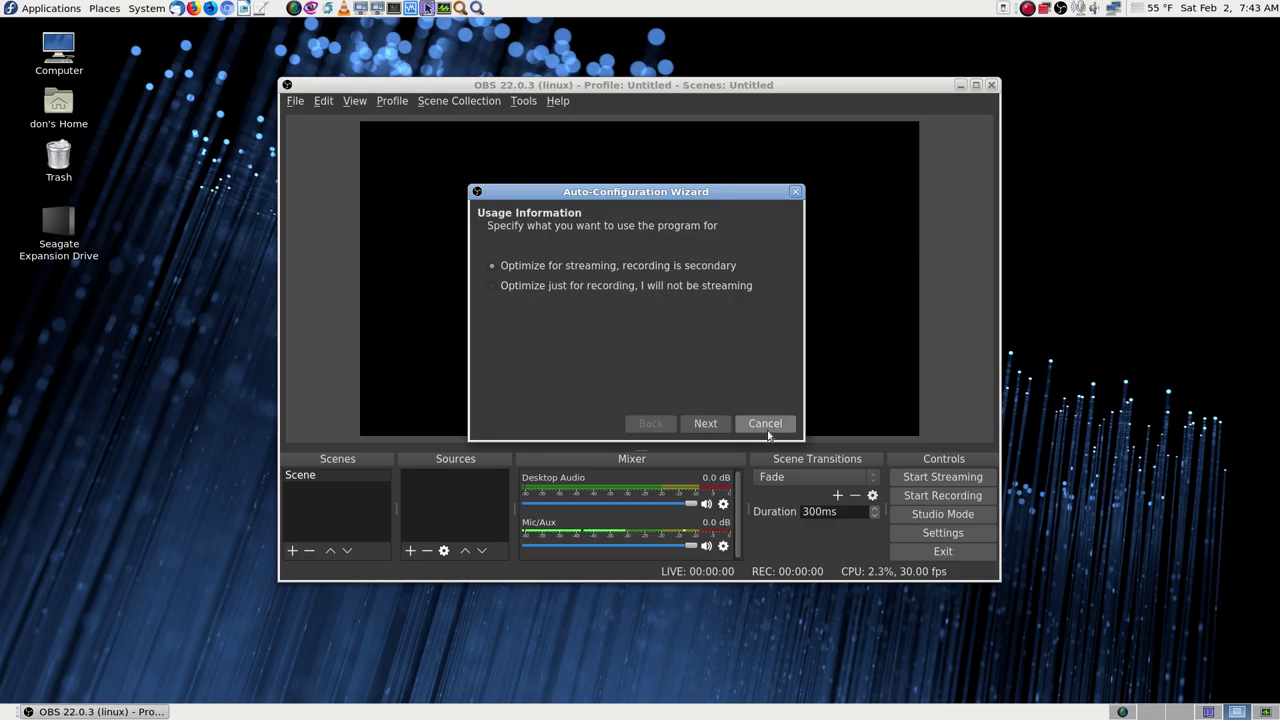
{"action": "left_click", "coordinate": [710, 423]}
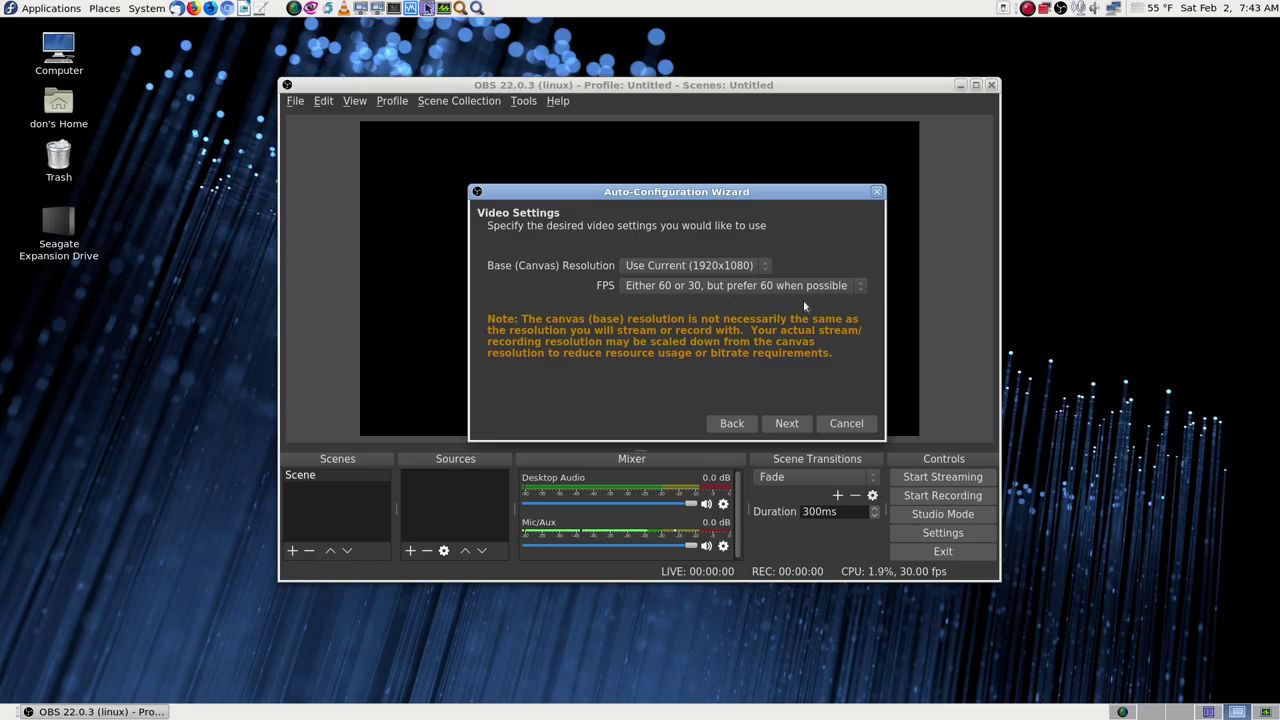
{"action": "left_click", "coordinate": [843, 290]}
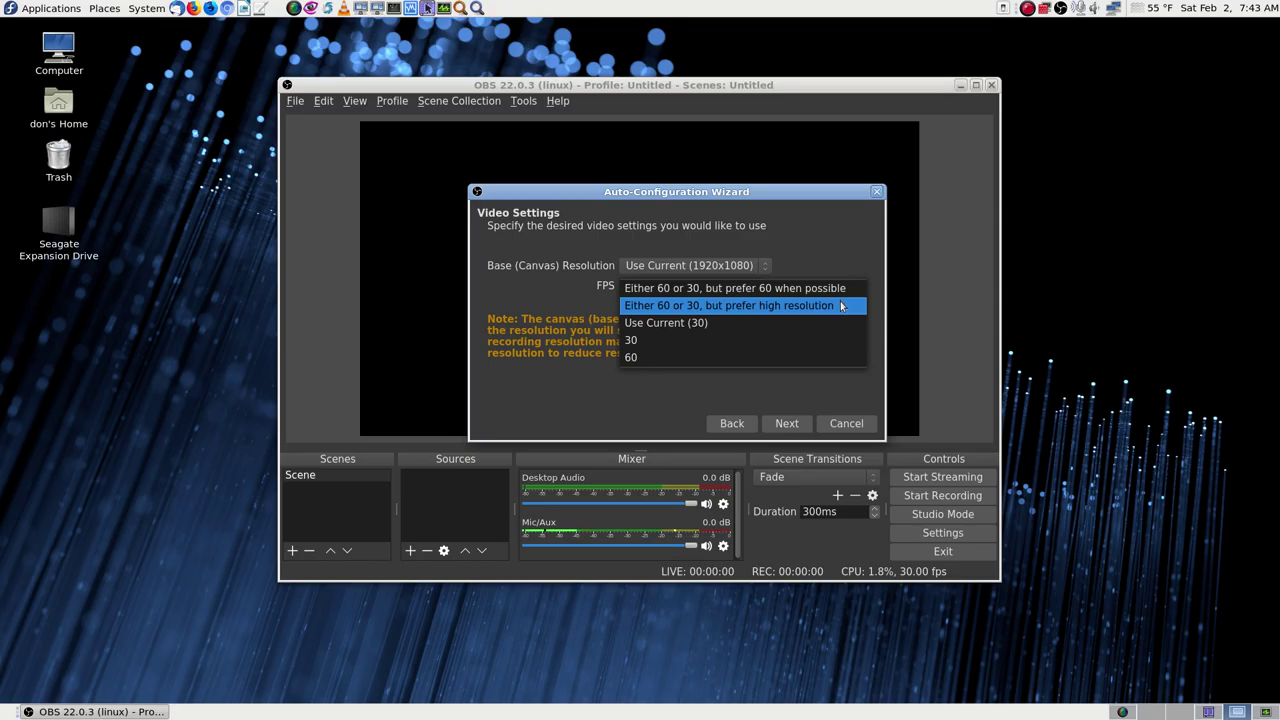
{"action": "left_click", "coordinate": [830, 339]}
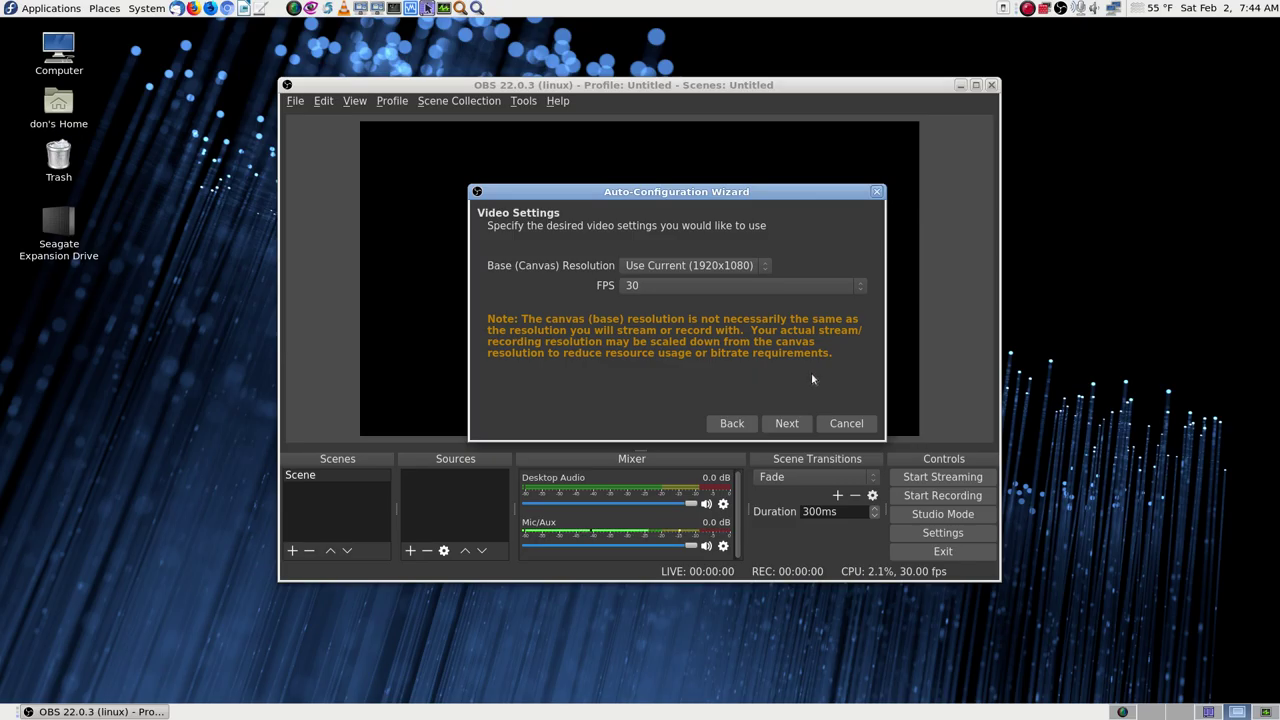
{"action": "left_click", "coordinate": [786, 423]}
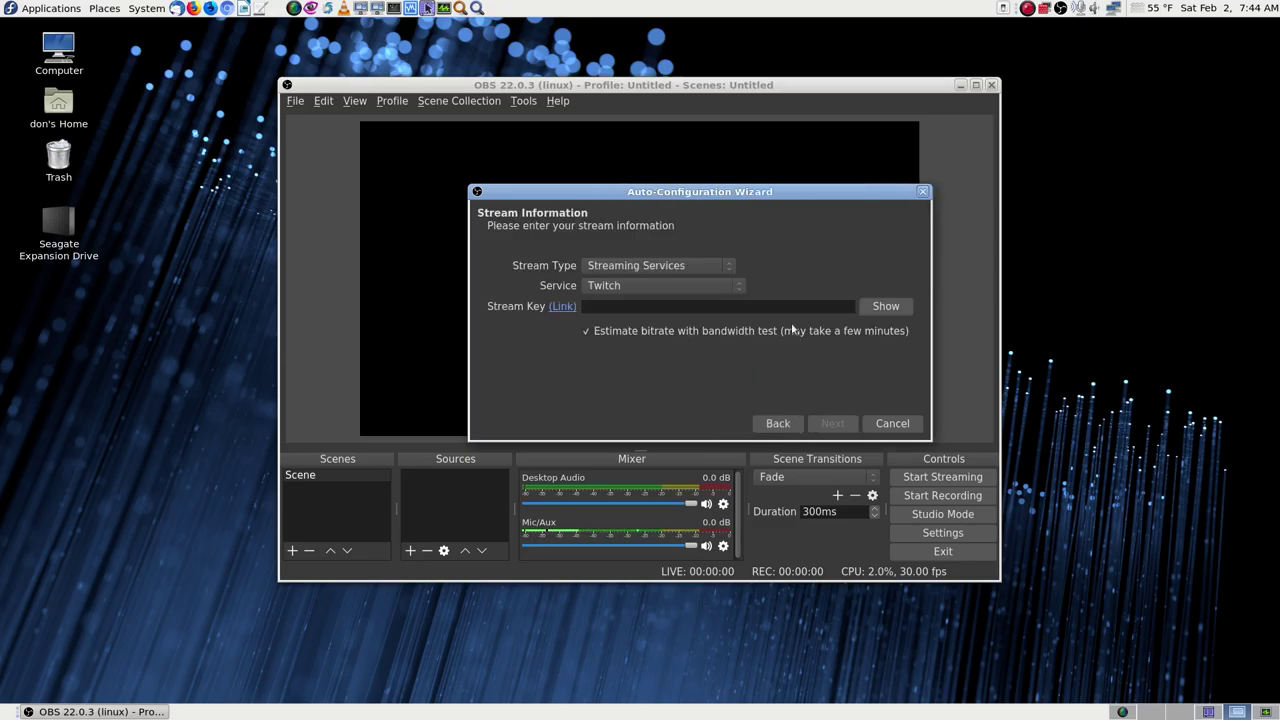
Set the service to YouTube / YouTube Gaming on the Primary YouTube ingest server, then minimize OBS
{"action": "left_click", "coordinate": [717, 268]}
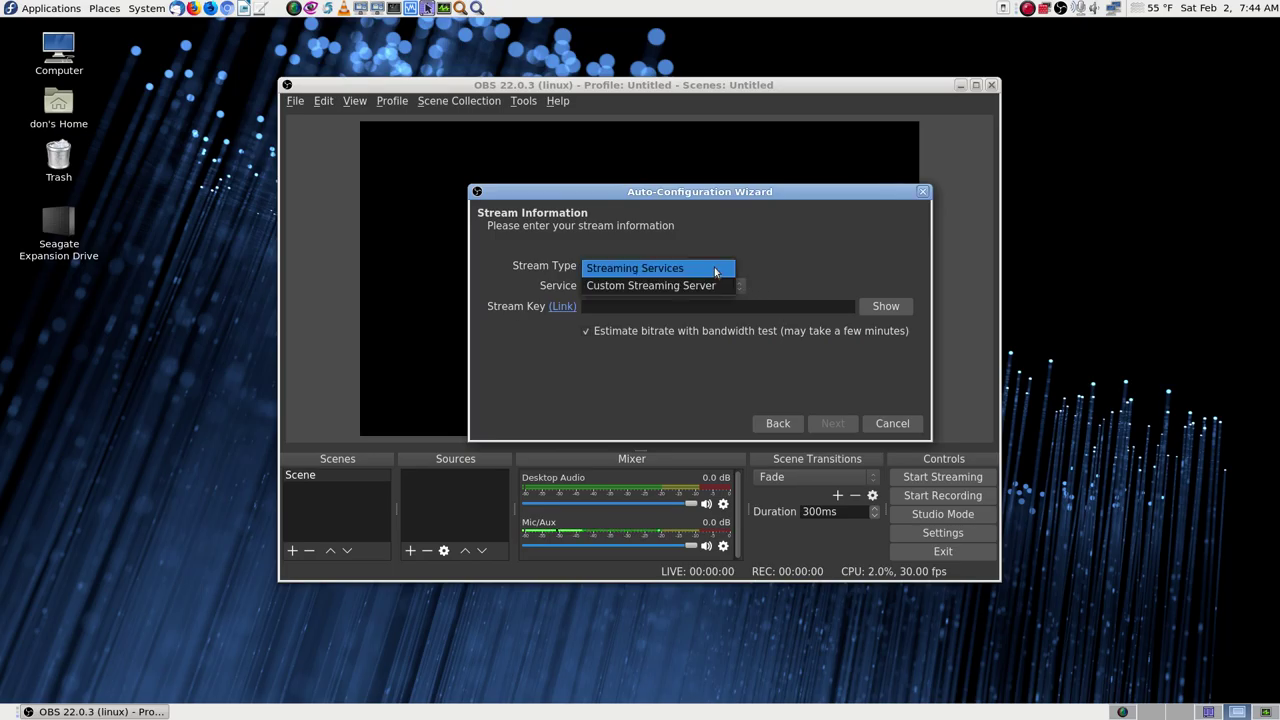
{"action": "left_click", "coordinate": [715, 268]}
{"action": "left_click", "coordinate": [715, 285]}
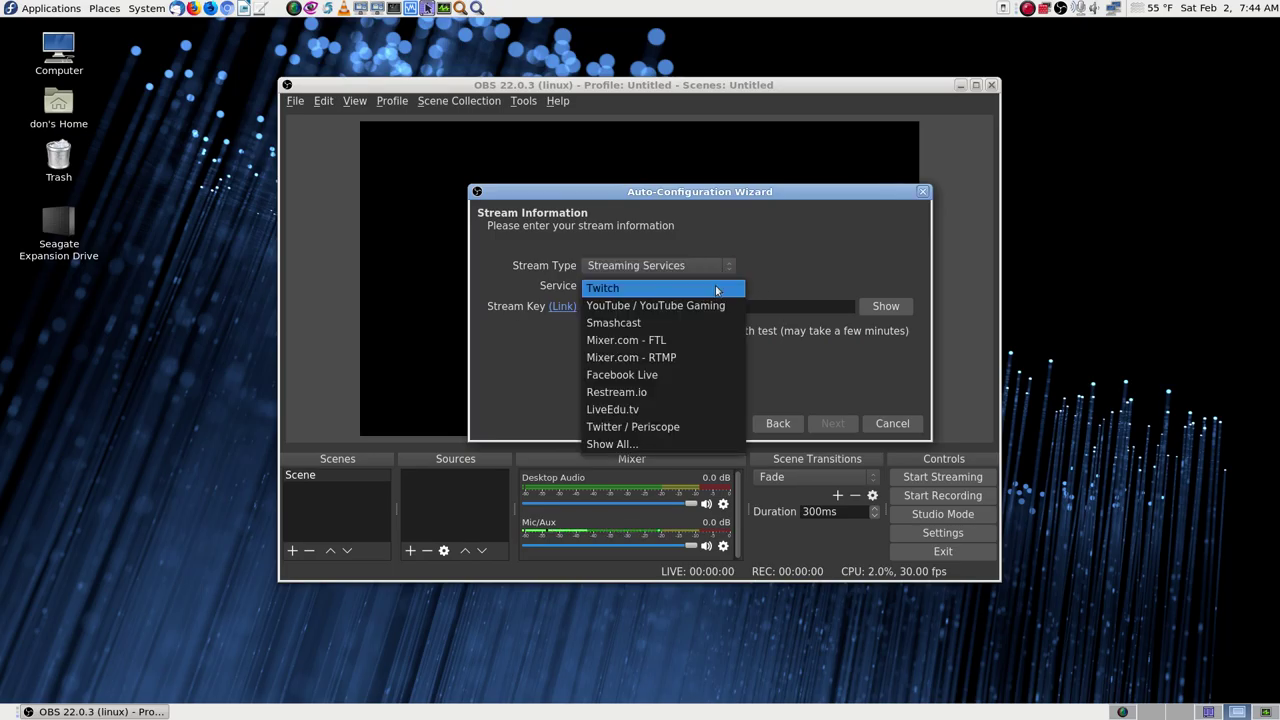
{"action": "left_click", "coordinate": [715, 306]}
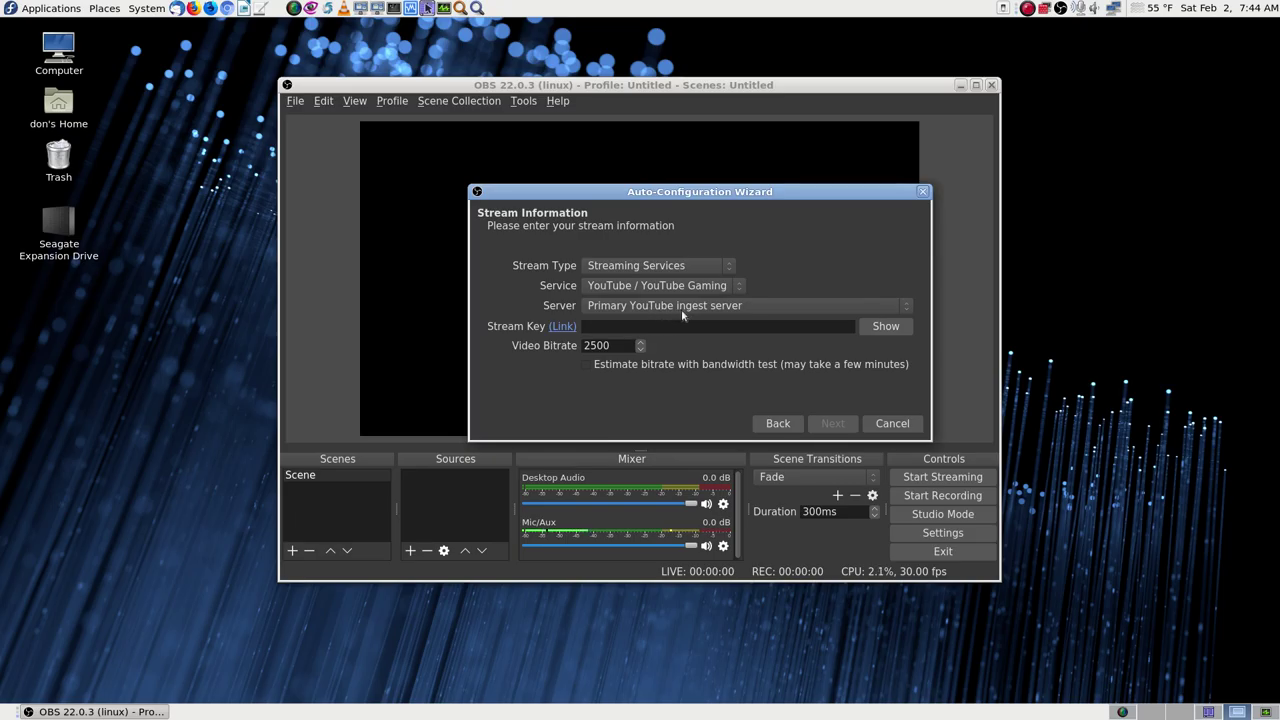
{"action": "left_click", "coordinate": [819, 311]}
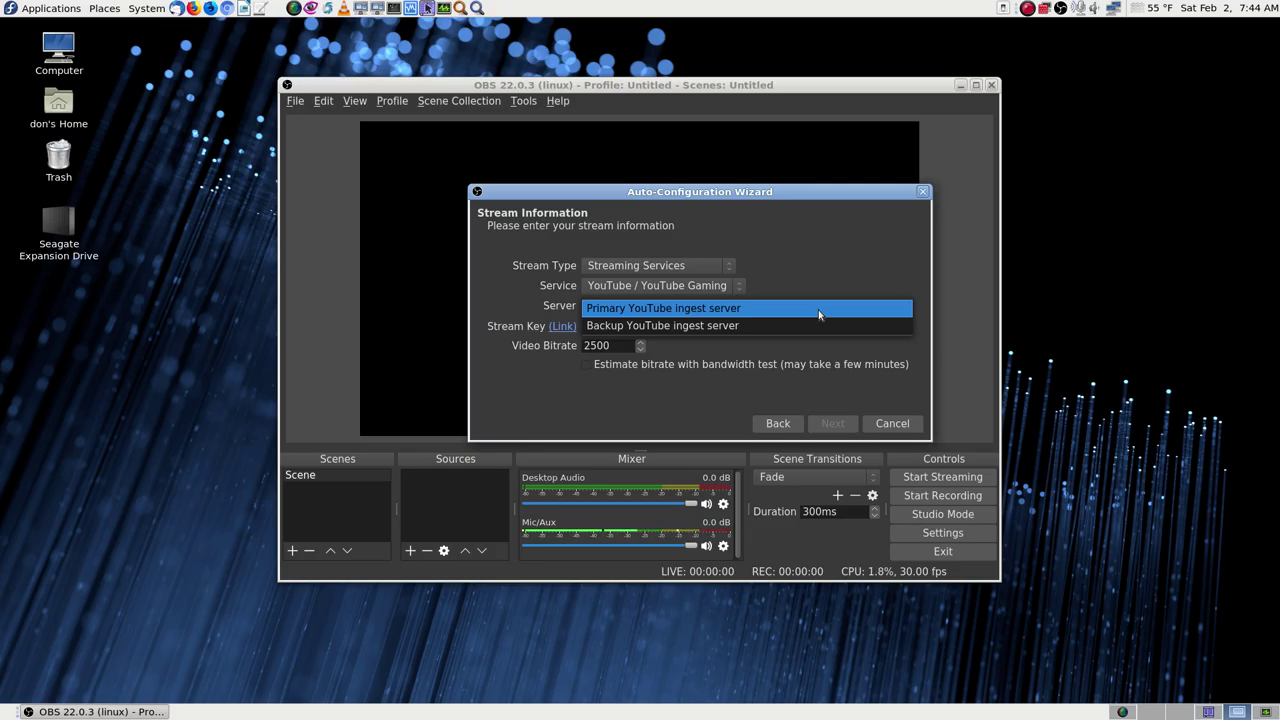
{"action": "left_click", "coordinate": [819, 311]}
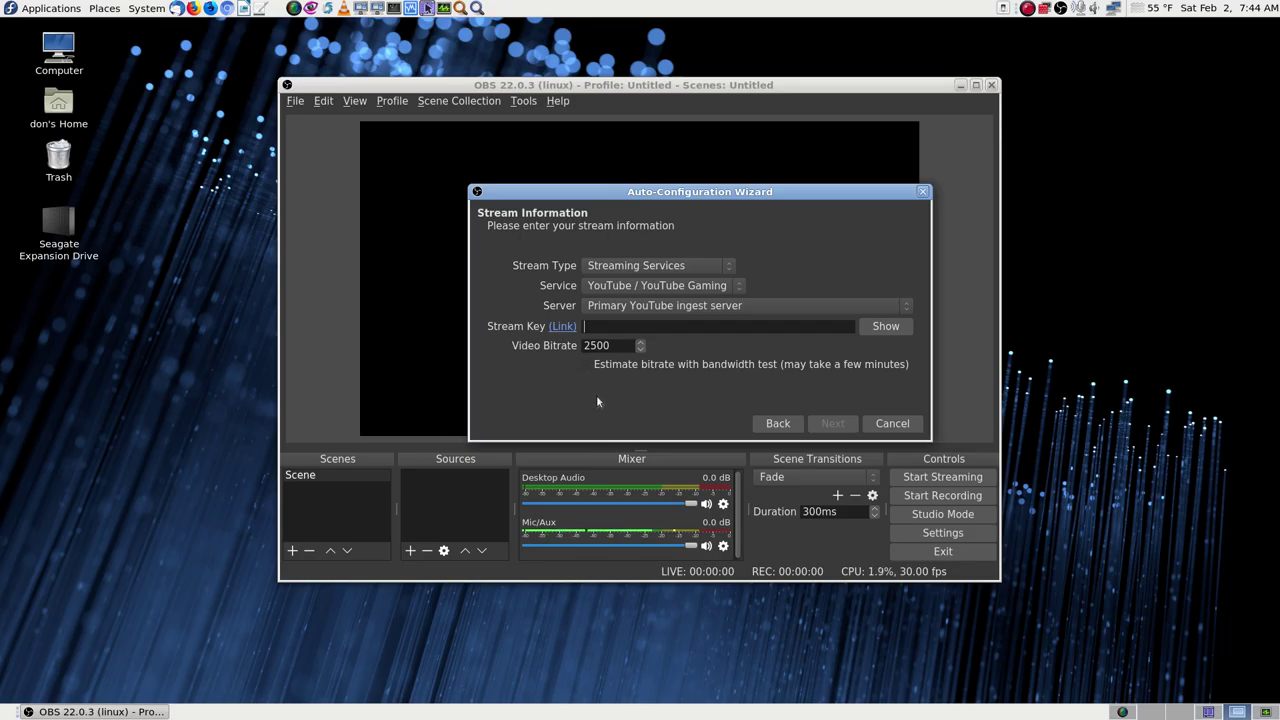
{"action": "left_click", "coordinate": [1151, 712]}
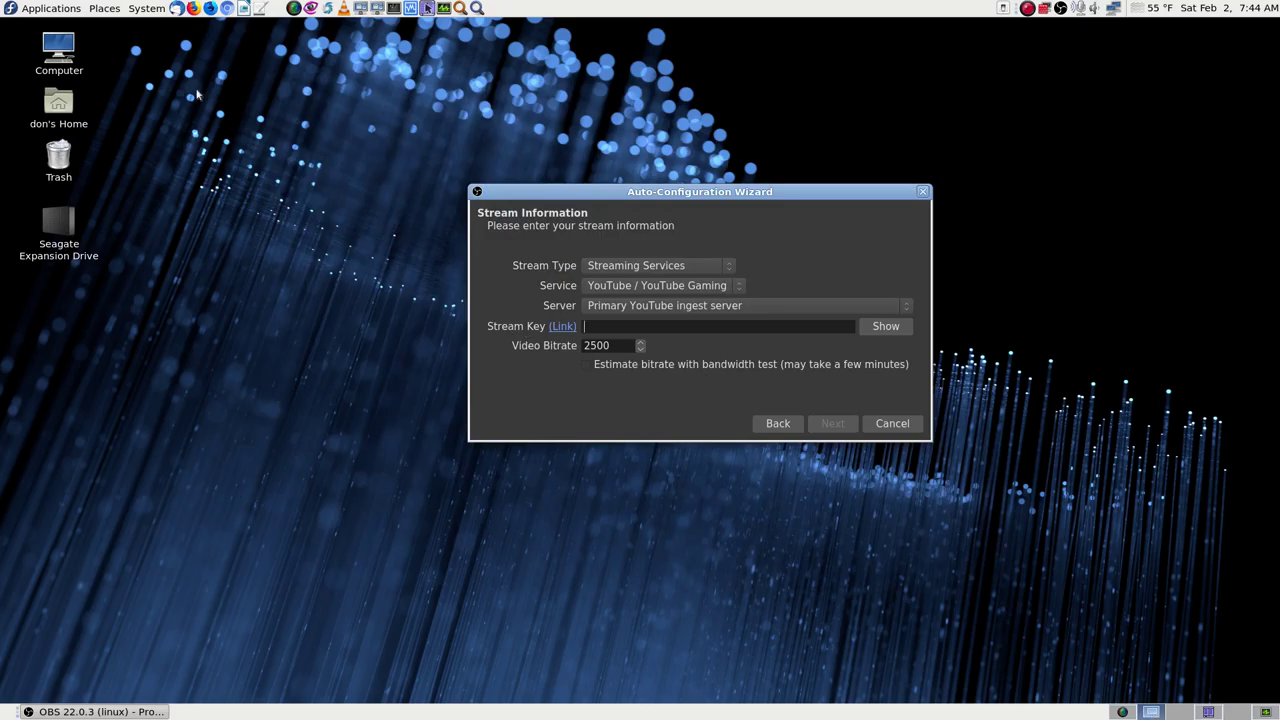
Launch Firefox from the top panel and close its Google tab
{"action": "left_click", "coordinate": [193, 10]}
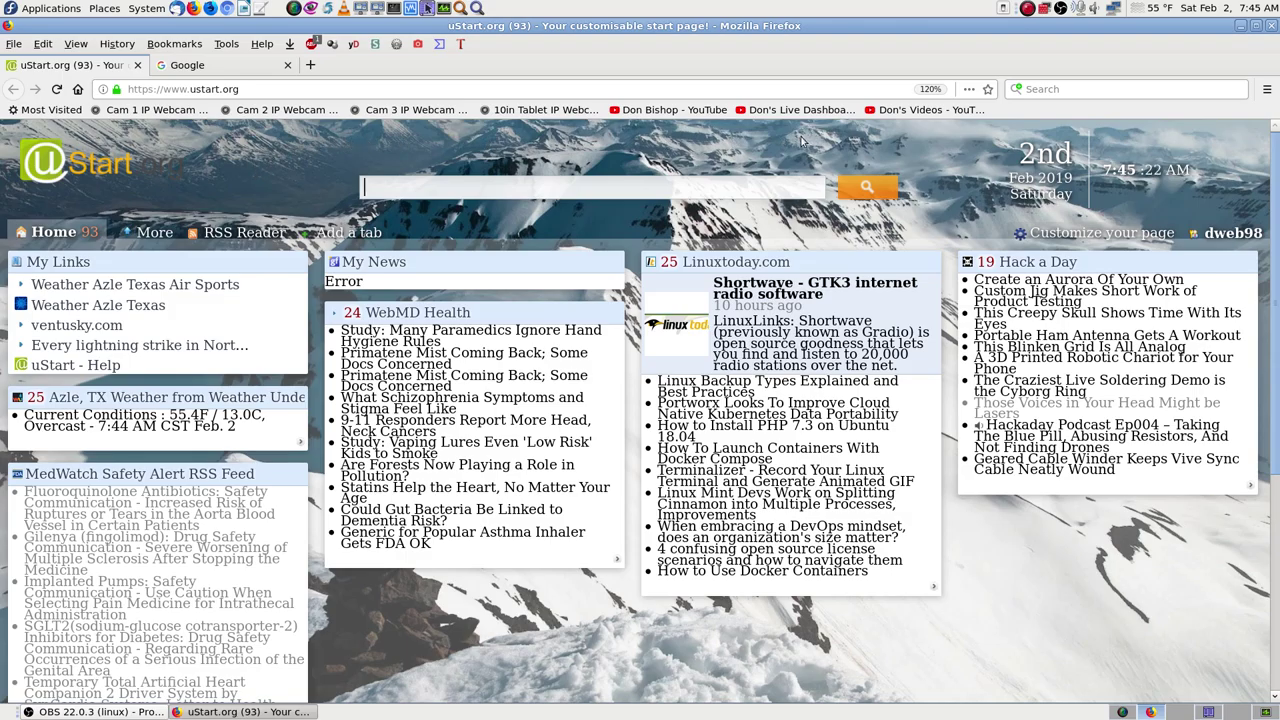
{"action": "left_click", "coordinate": [288, 65]}
Open the YouTube Live Dashboard to its Encoder Setup section, then bring SimpleScreenRecorder forward
{"action": "left_click", "coordinate": [815, 110]}
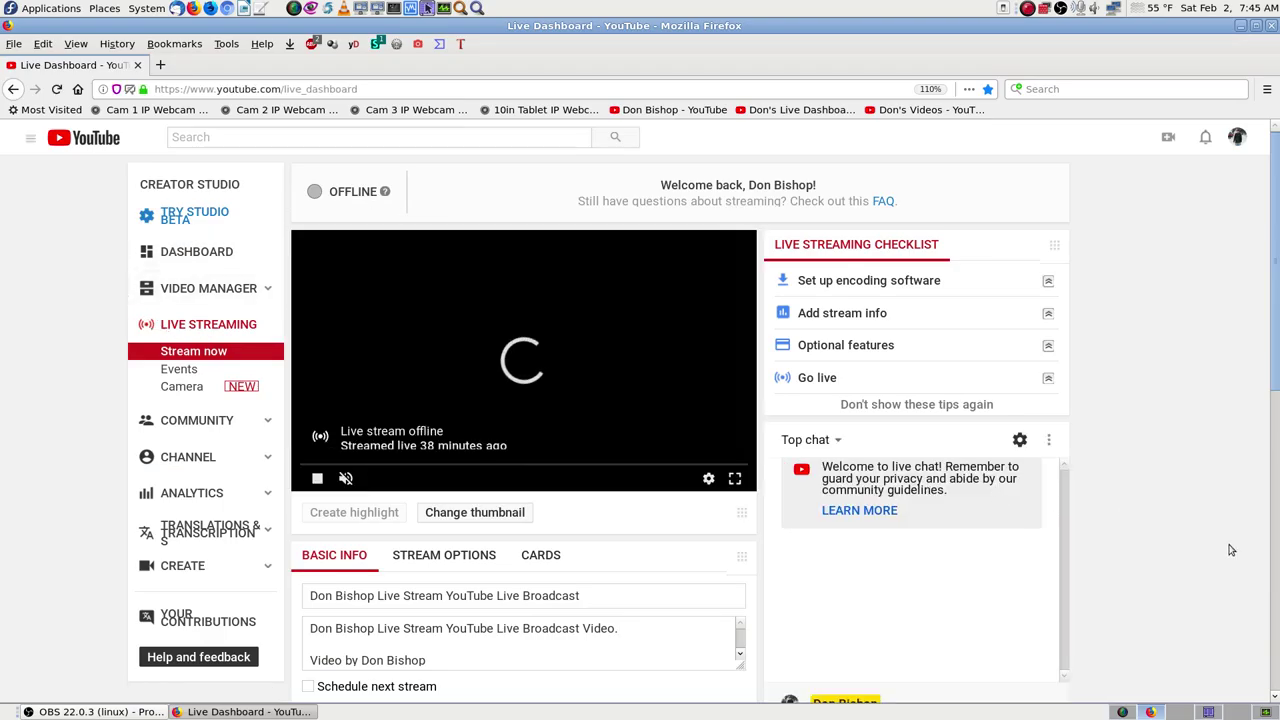
{"action": "scroll", "coordinate": [1216, 546], "scroll_direction": "down", "scroll_amount": 5}
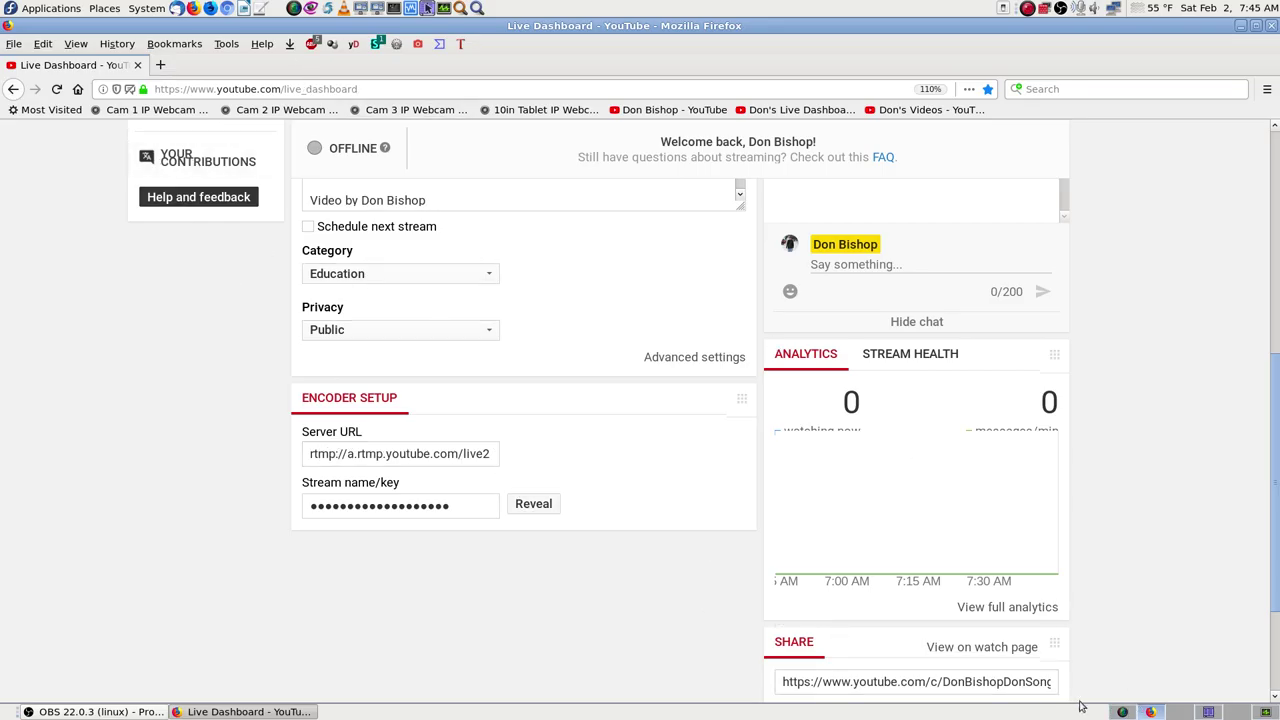
{"action": "left_click", "coordinate": [1125, 712]}
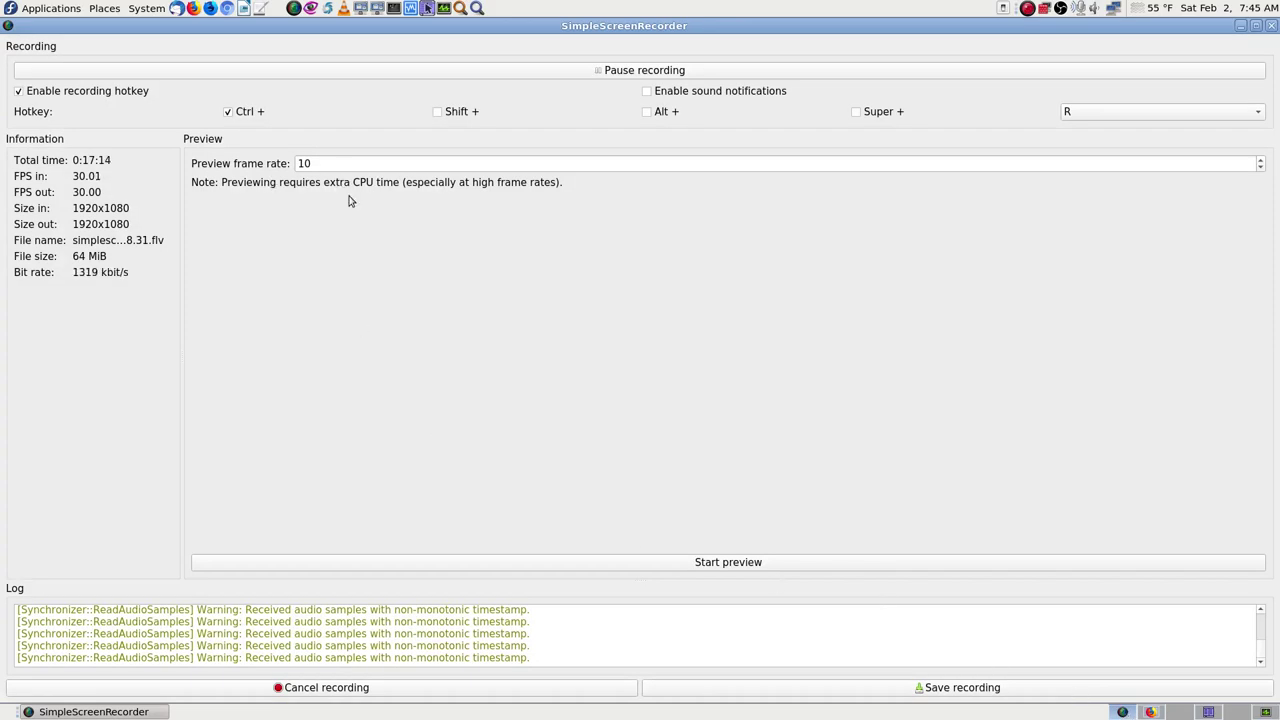
{"action": "left_click", "coordinate": [1151, 712]}
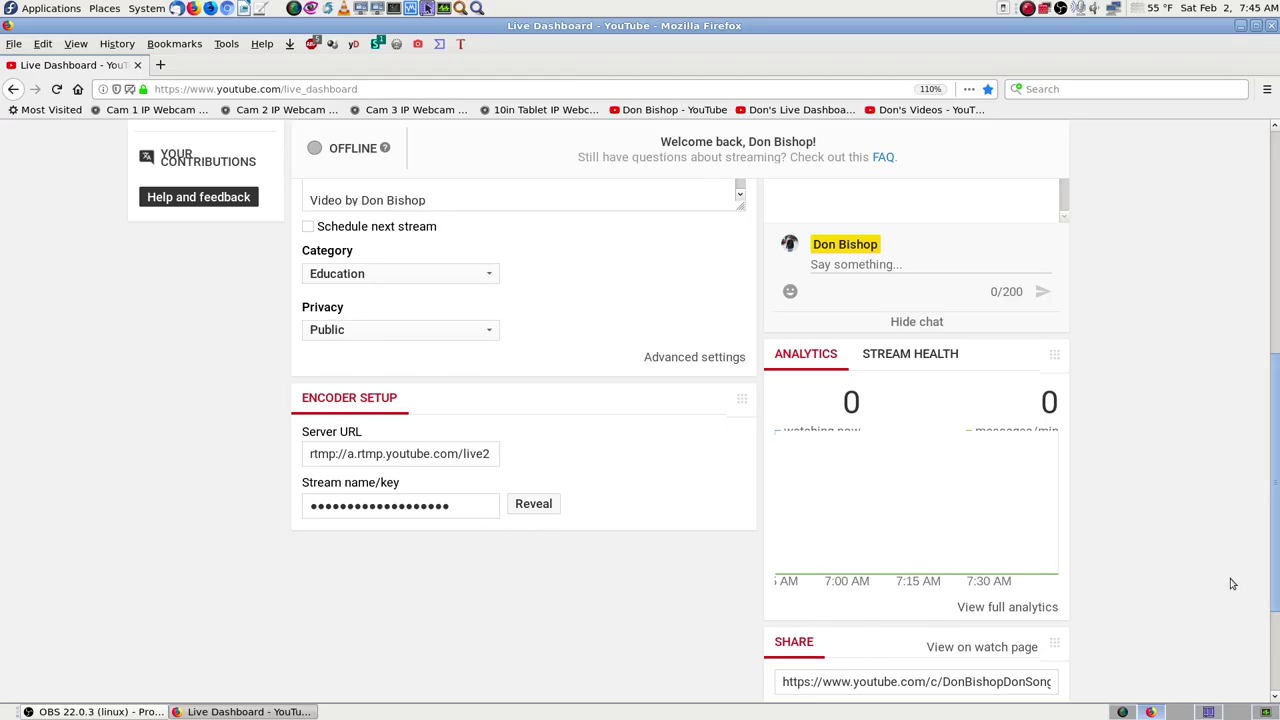
{"action": "scroll", "coordinate": [1232, 568], "scroll_direction": "up", "scroll_amount": 5}
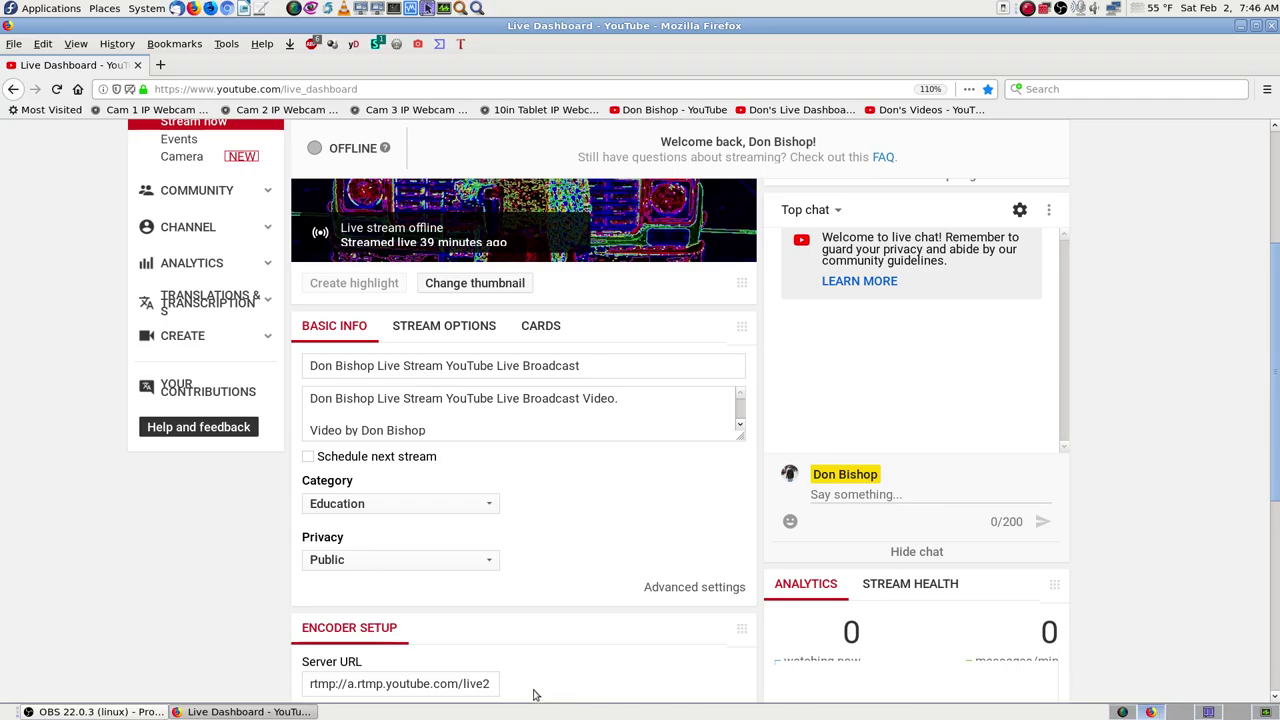
{"action": "left_click", "coordinate": [1122, 711]}
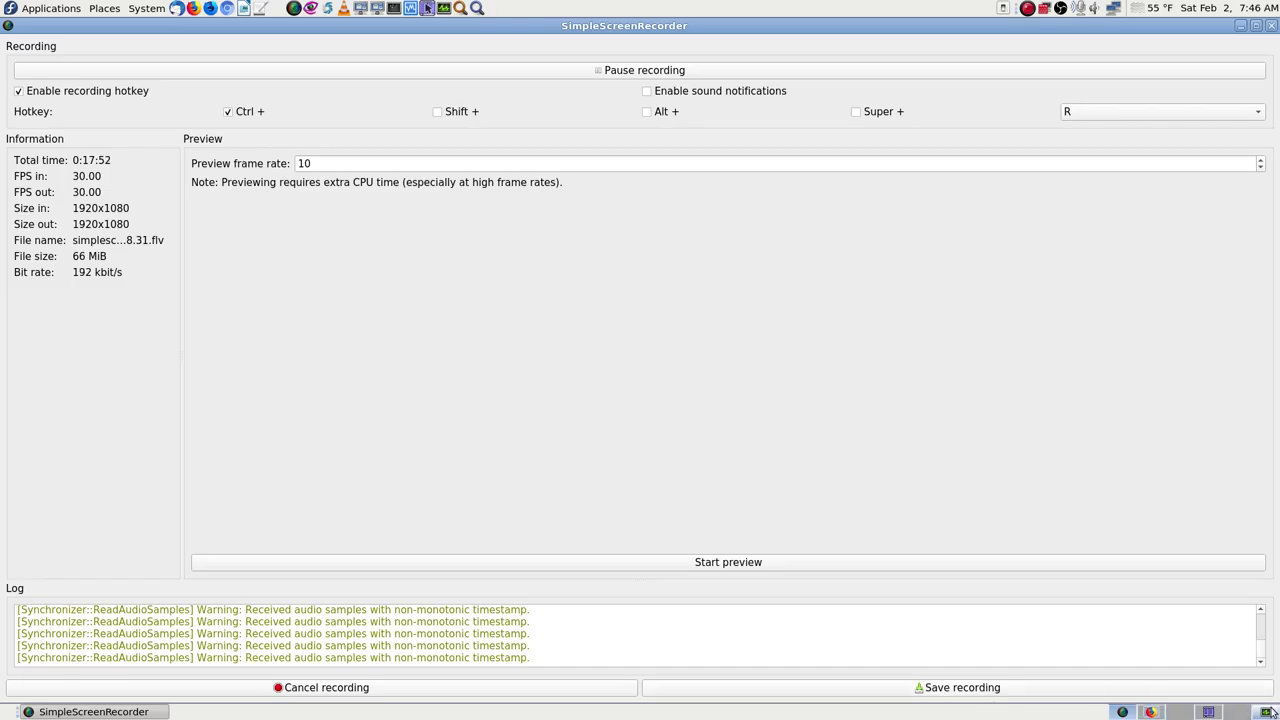
{"action": "left_click", "coordinate": [1207, 712]}
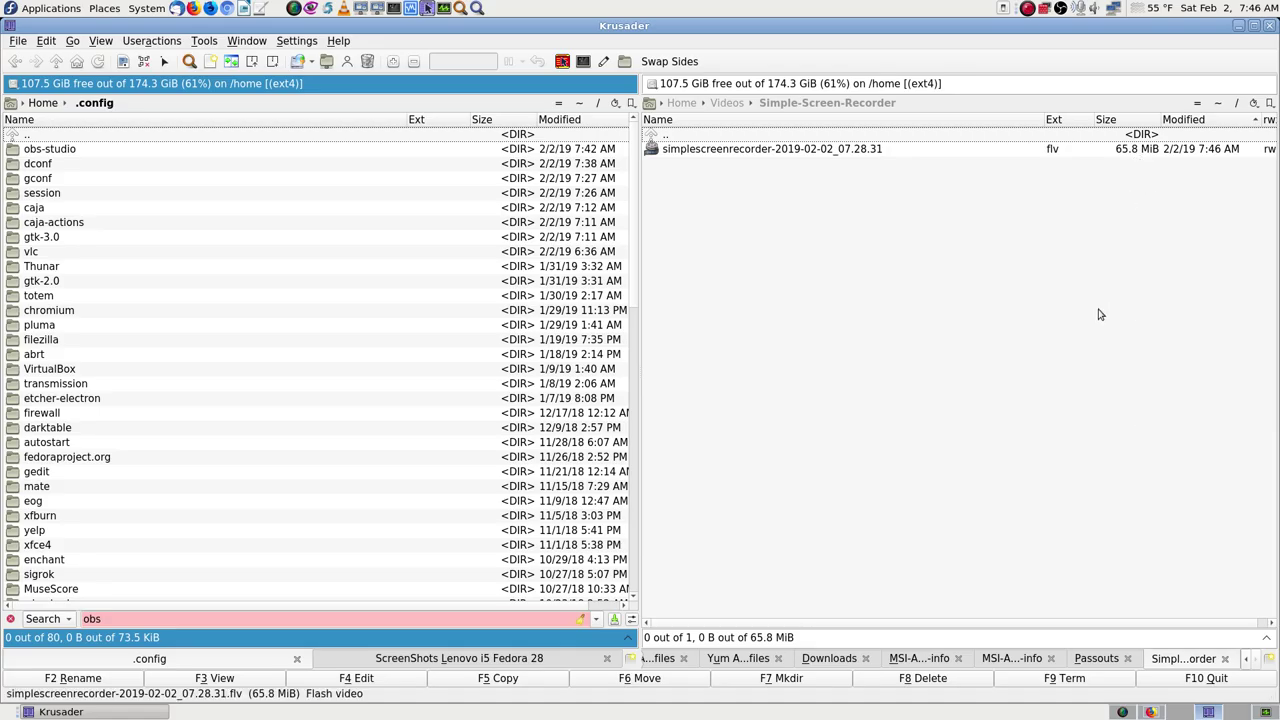
{"action": "left_click", "coordinate": [1150, 712]}
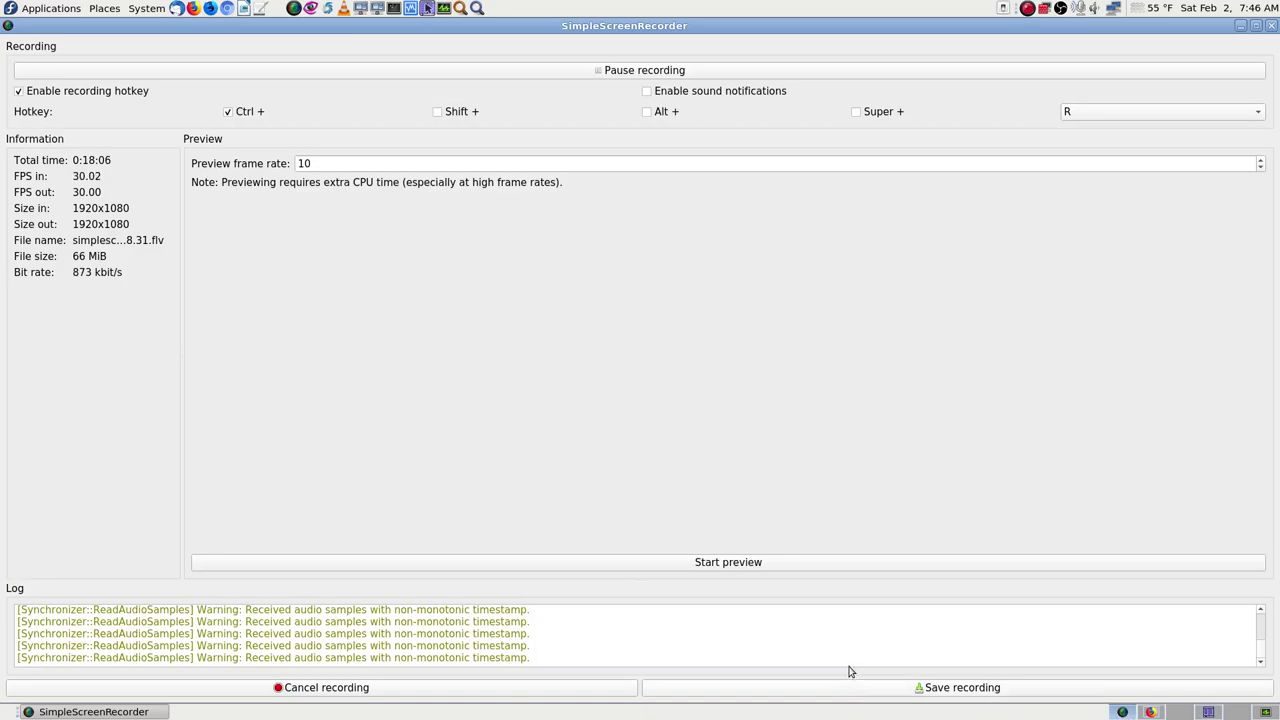